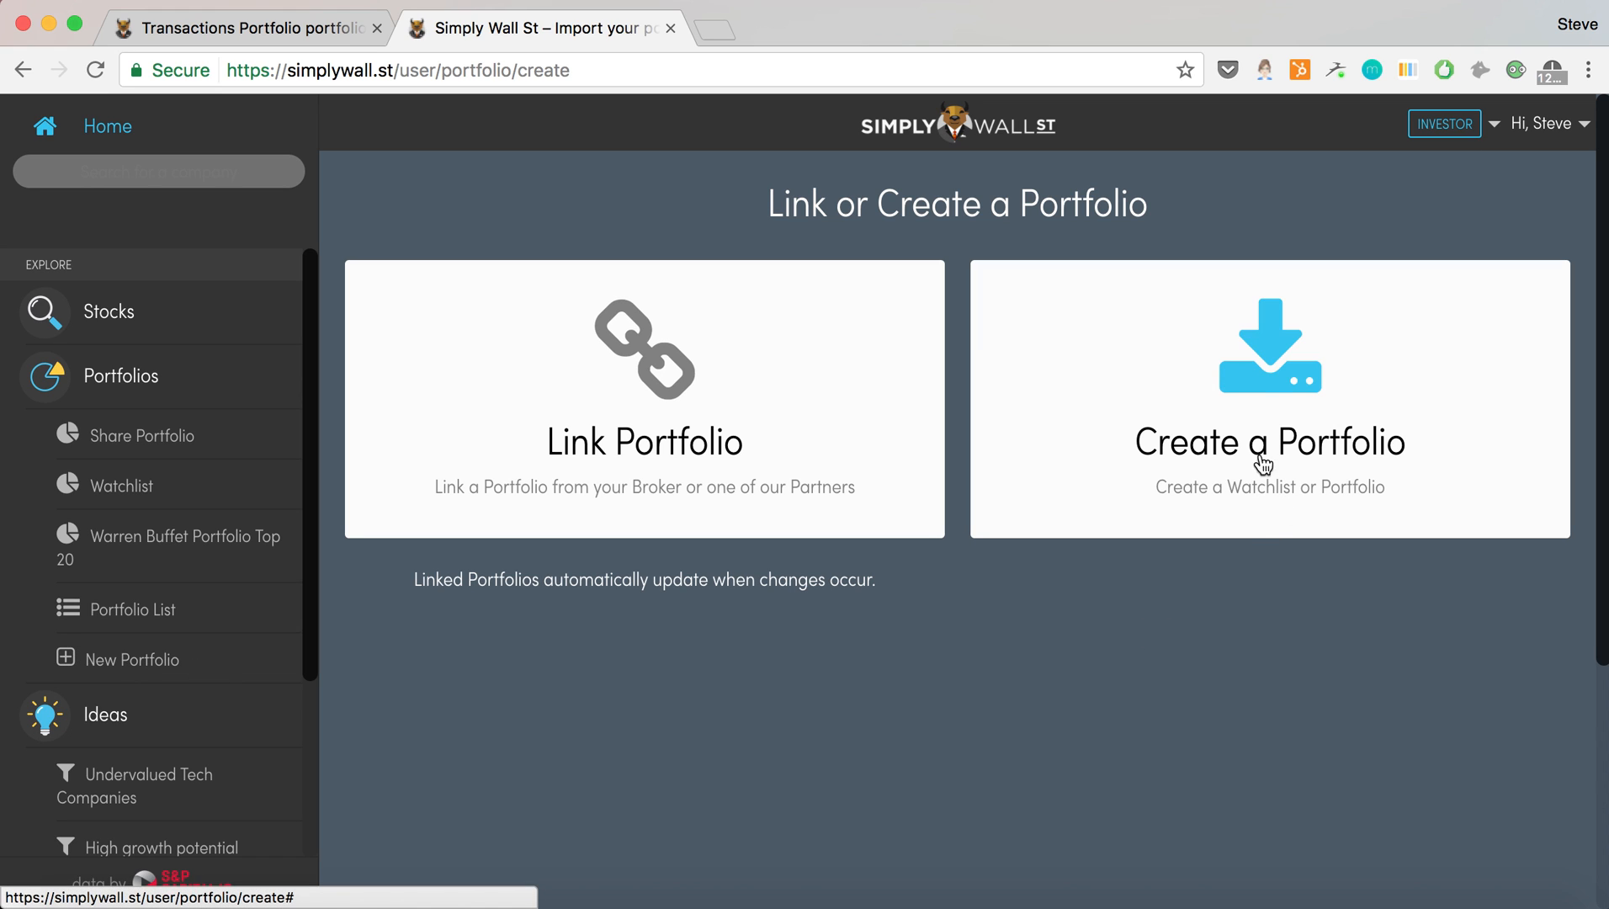
Create a portfolio named "Transactions example" in USD and make it a portfolio with transactions
{"action": "left_click", "coordinate": [1270, 376]}
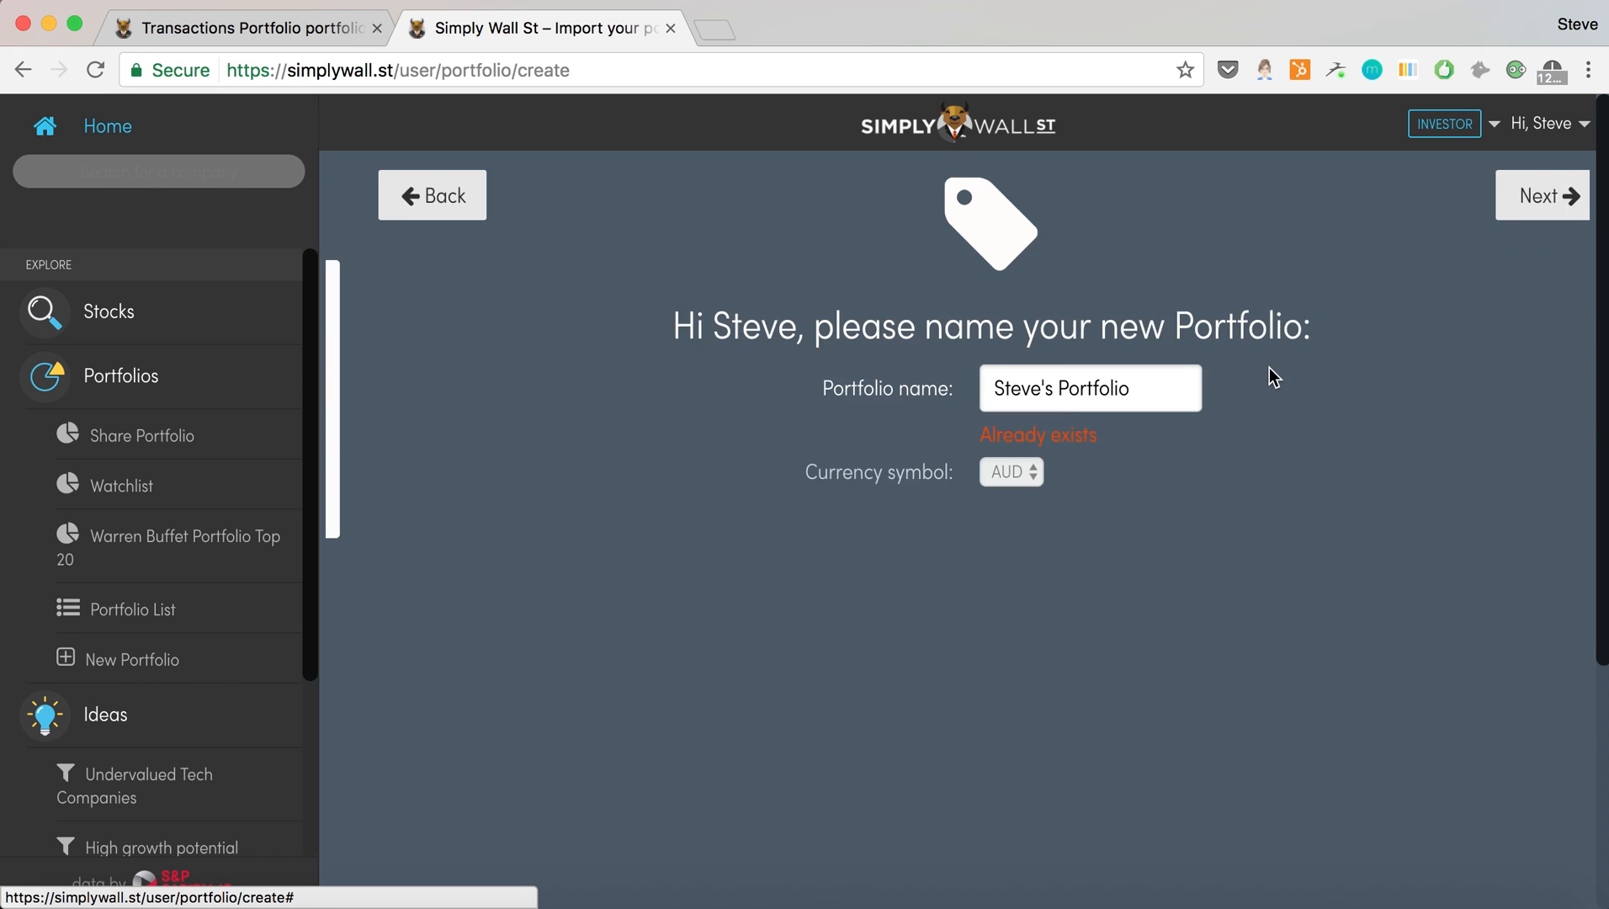
{"action": "left_click", "coordinate": [876, 403]}
{"action": "type", "text": "T"}
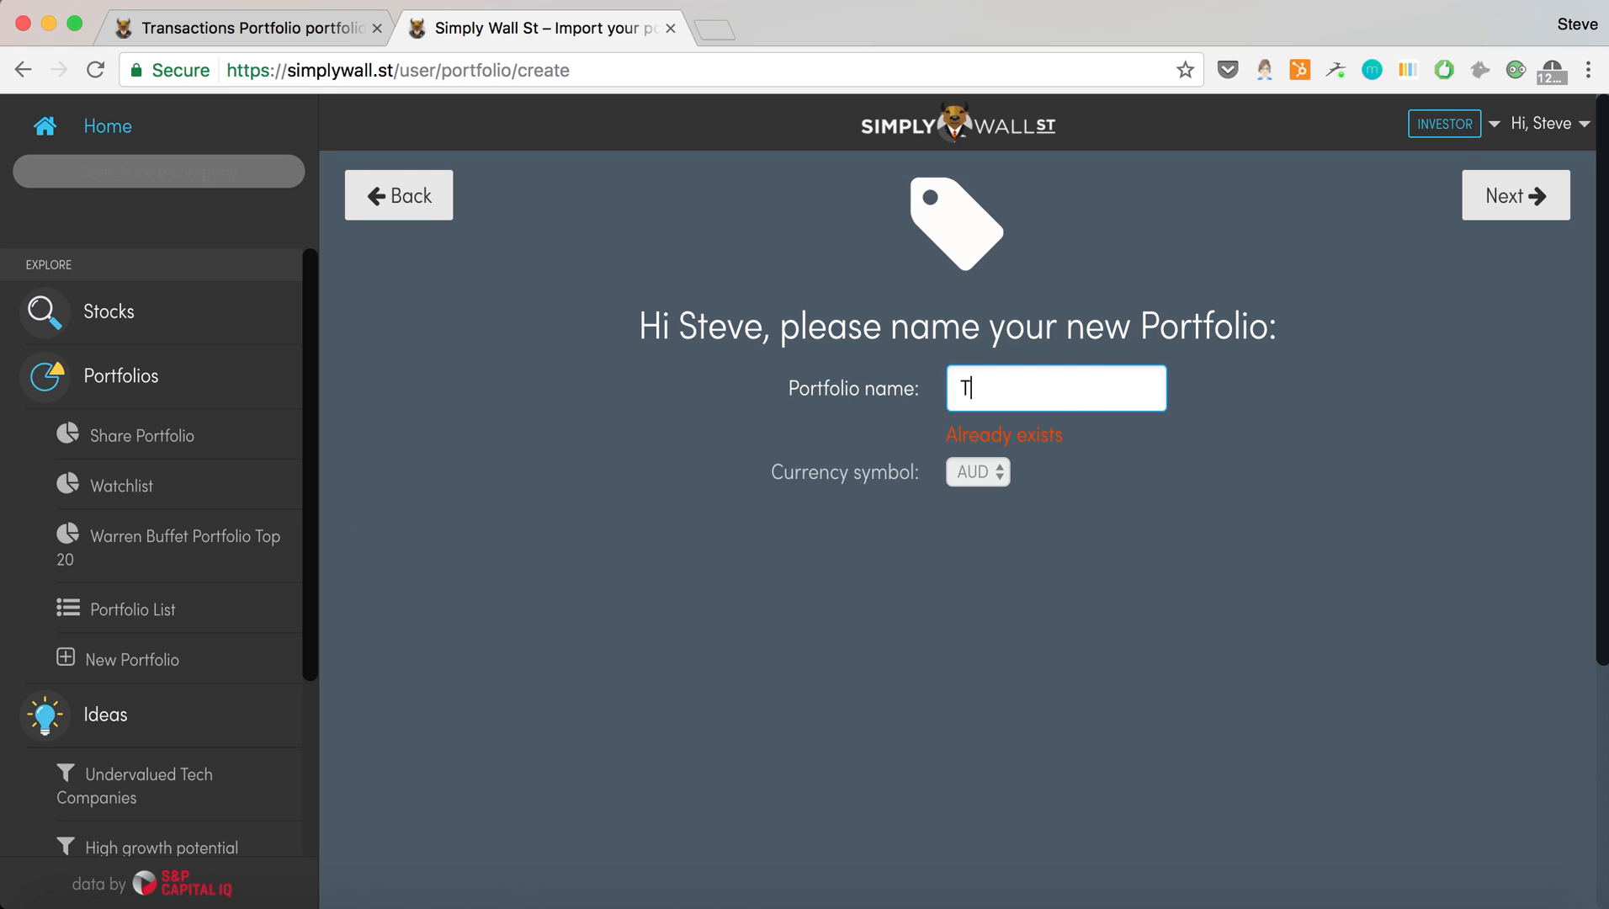
{"action": "type", "text": "ransactions example"}
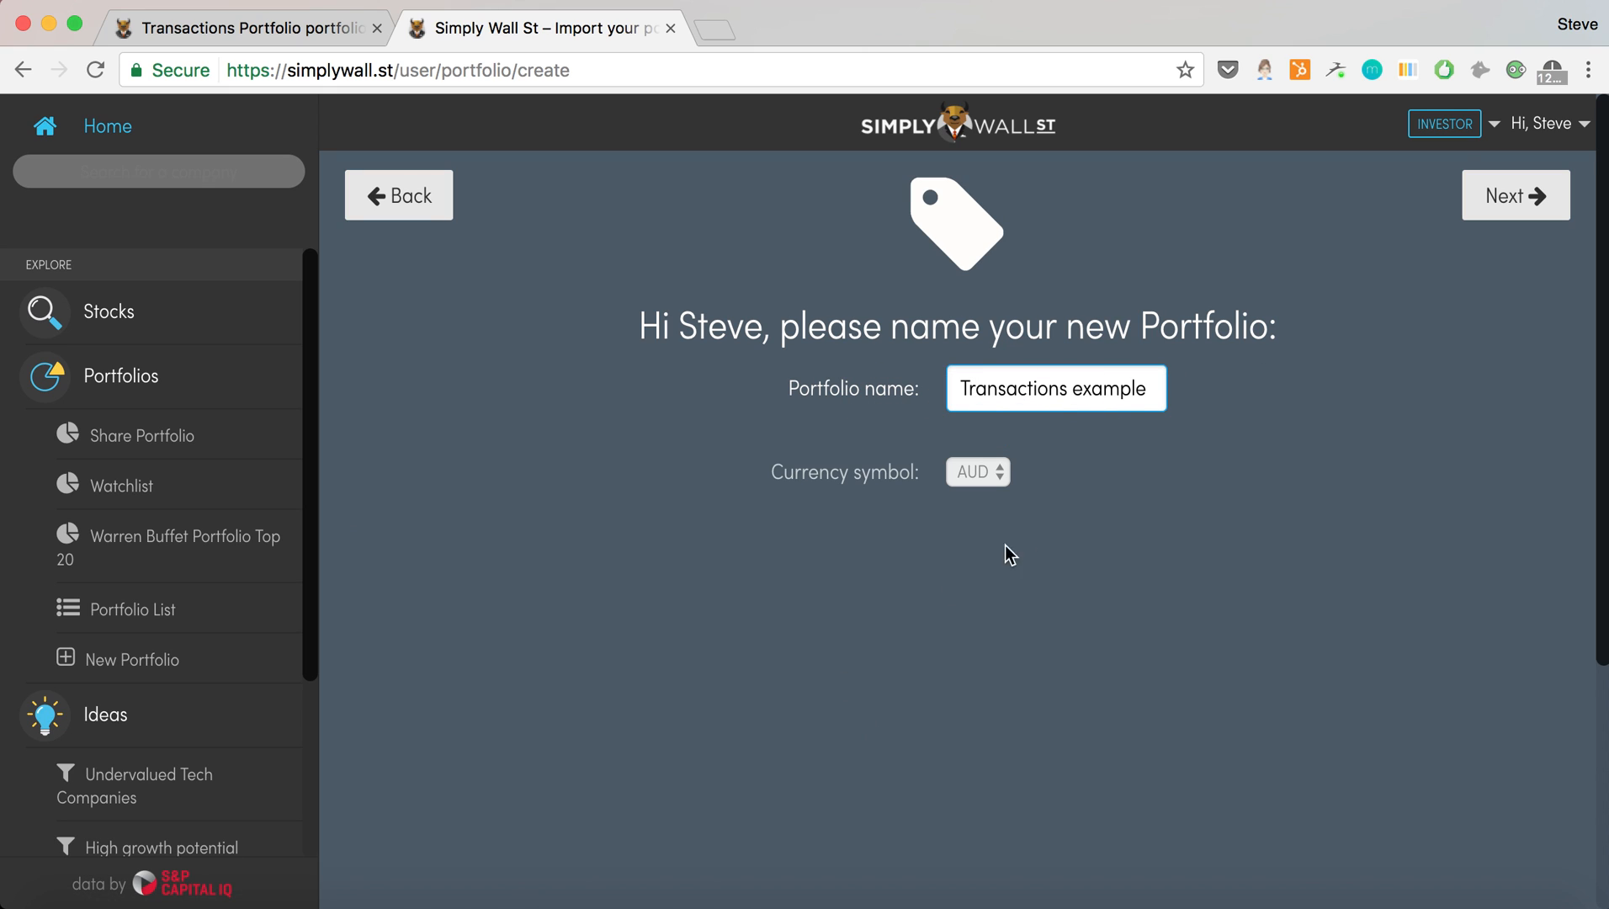
{"action": "left_click", "coordinate": [1000, 476]}
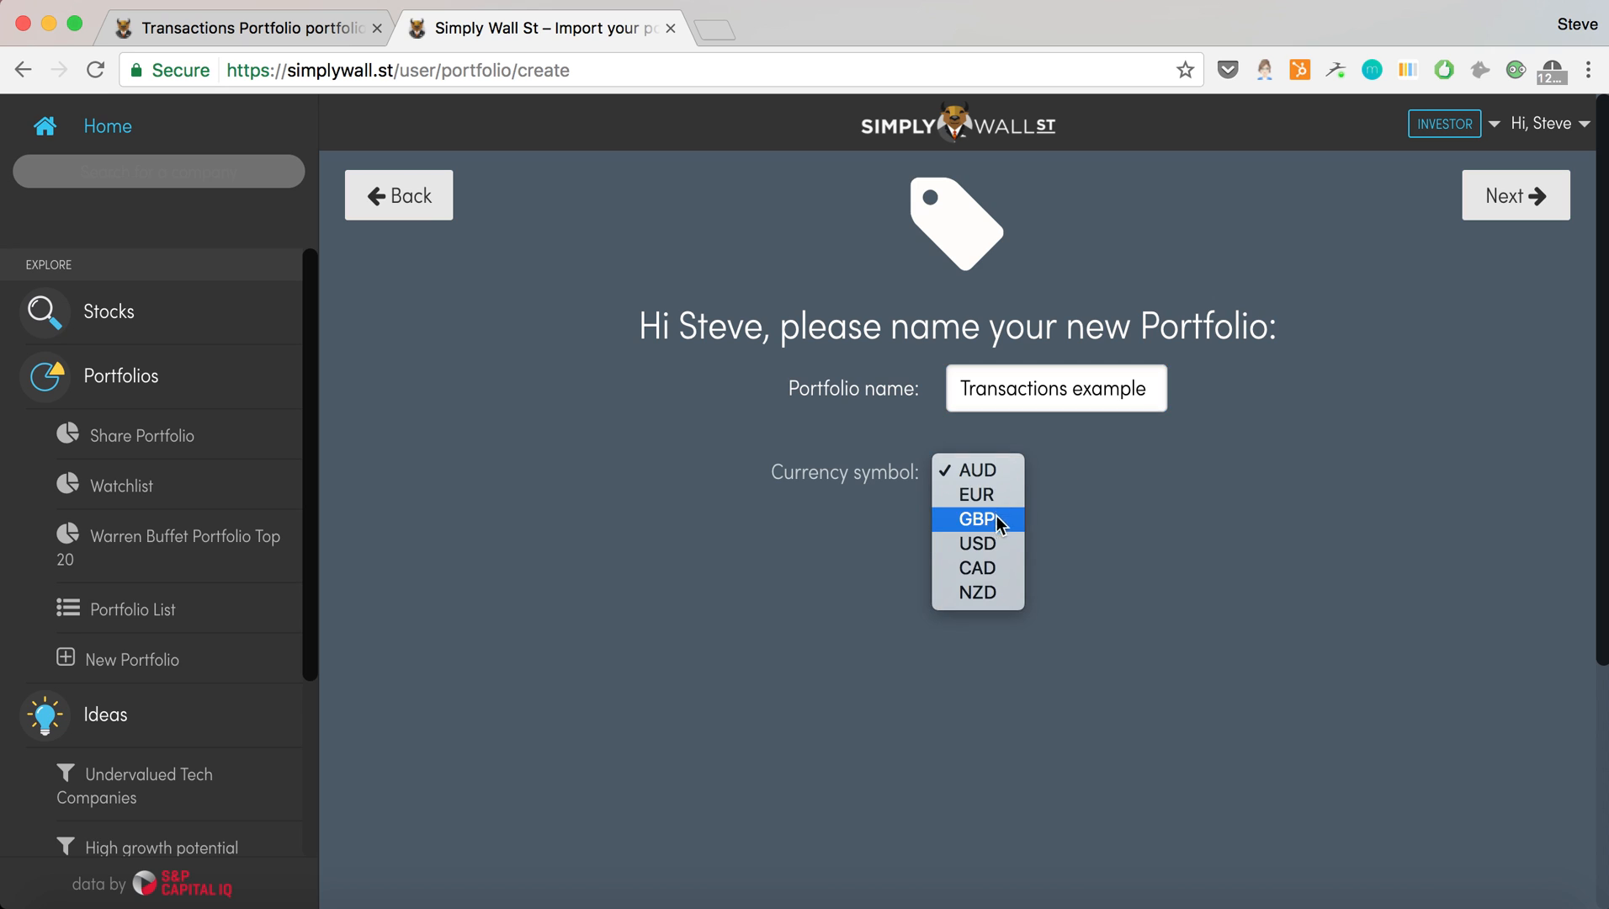
{"action": "left_click", "coordinate": [981, 547]}
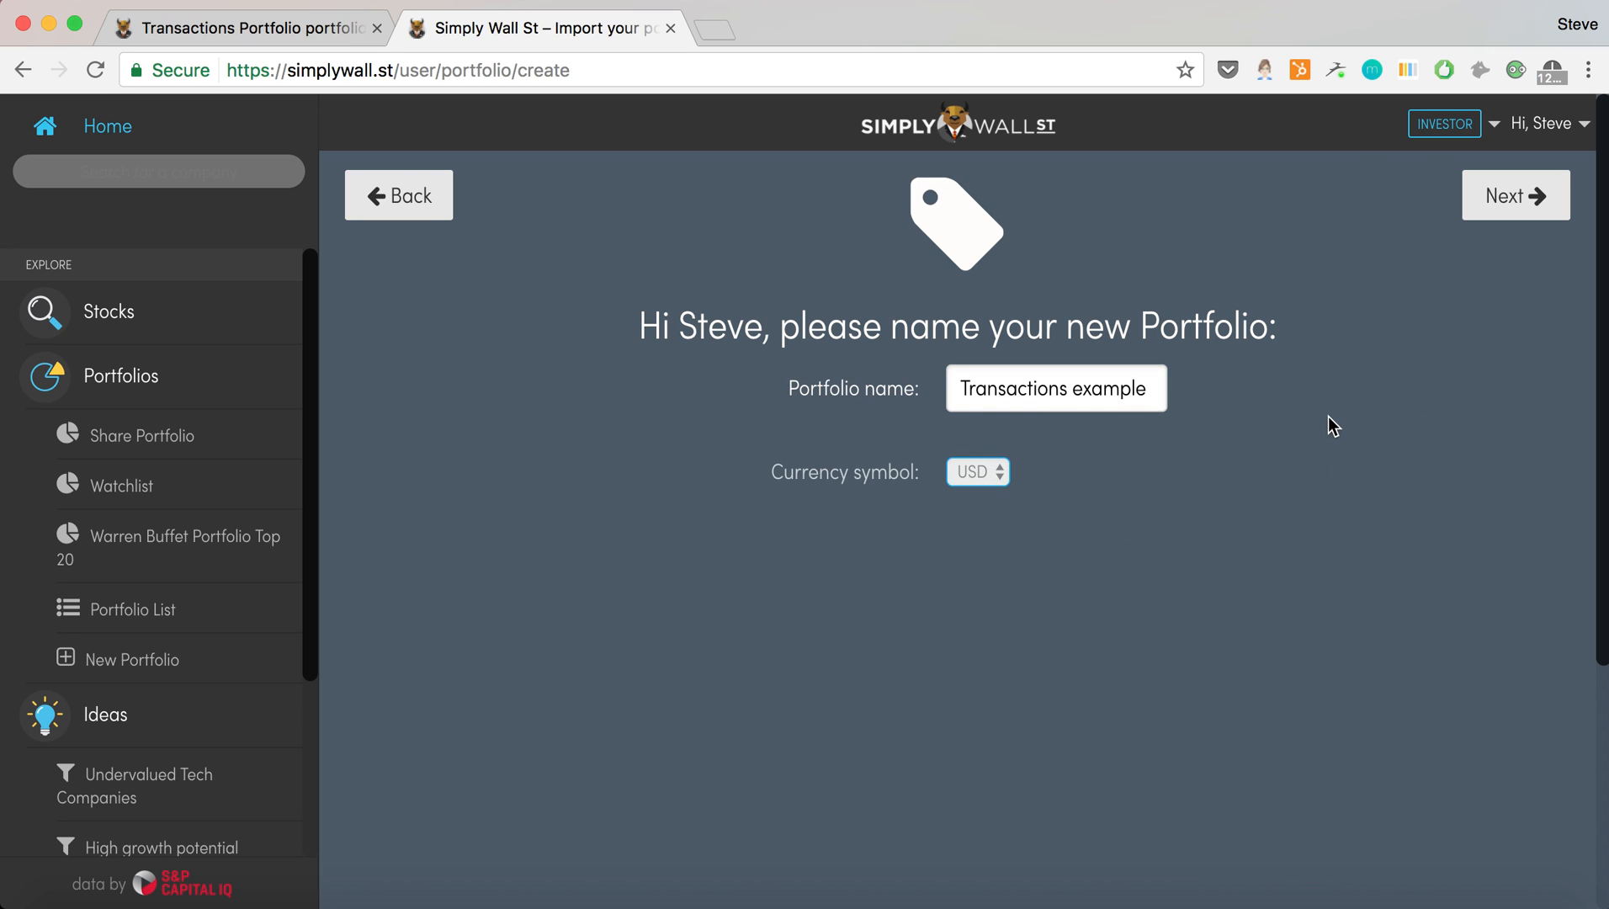
{"action": "left_click", "coordinate": [1511, 200]}
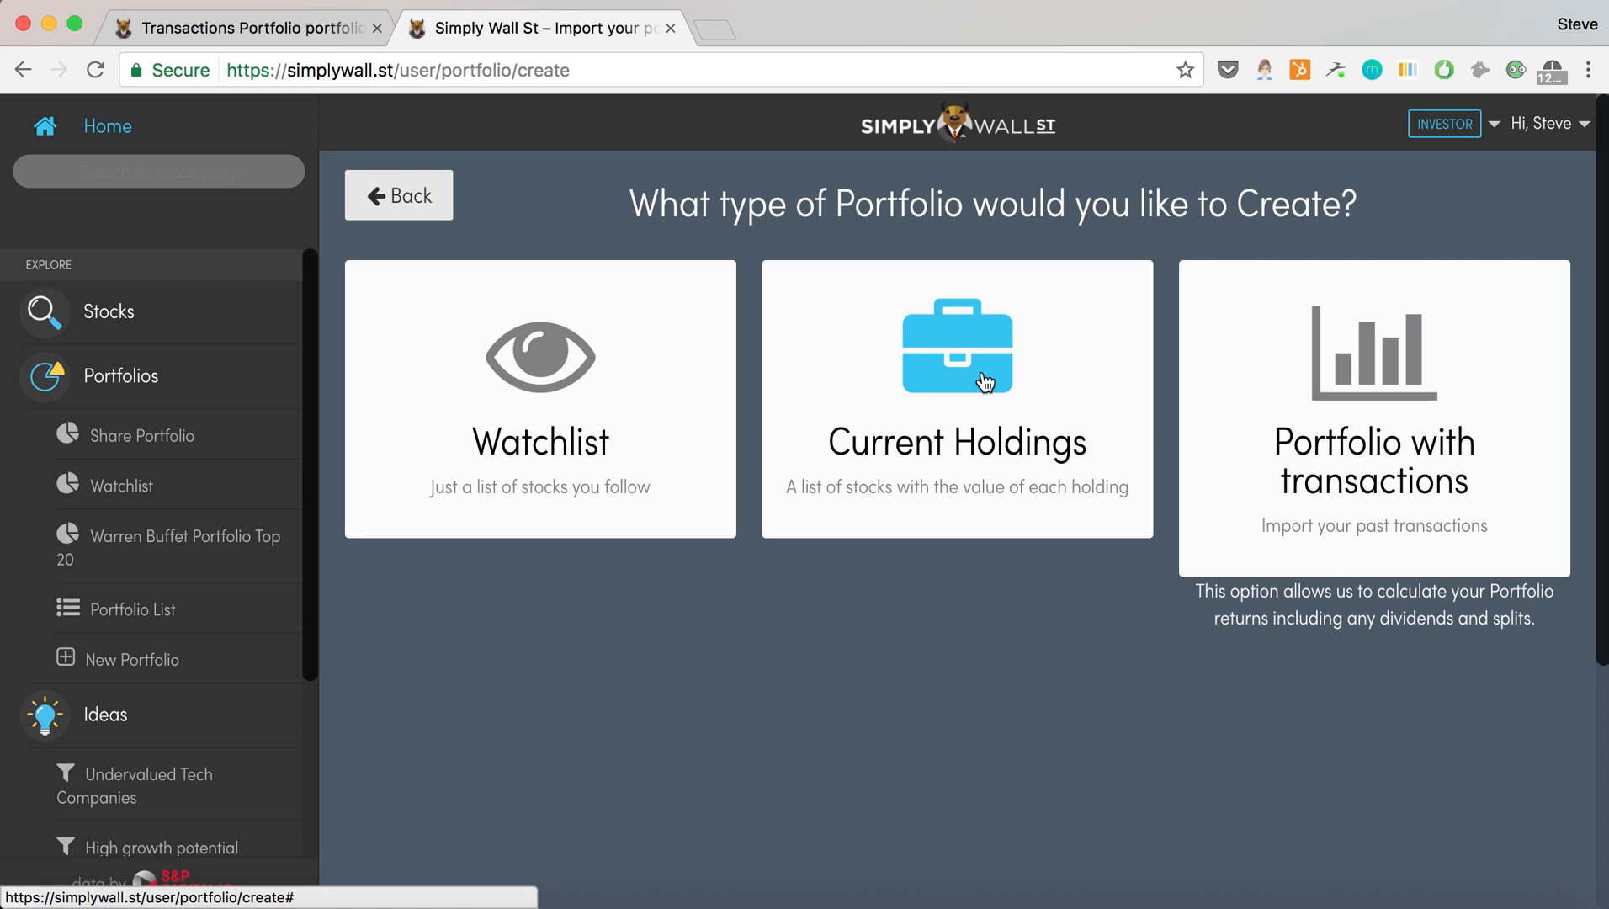
{"action": "left_click", "coordinate": [1419, 398]}
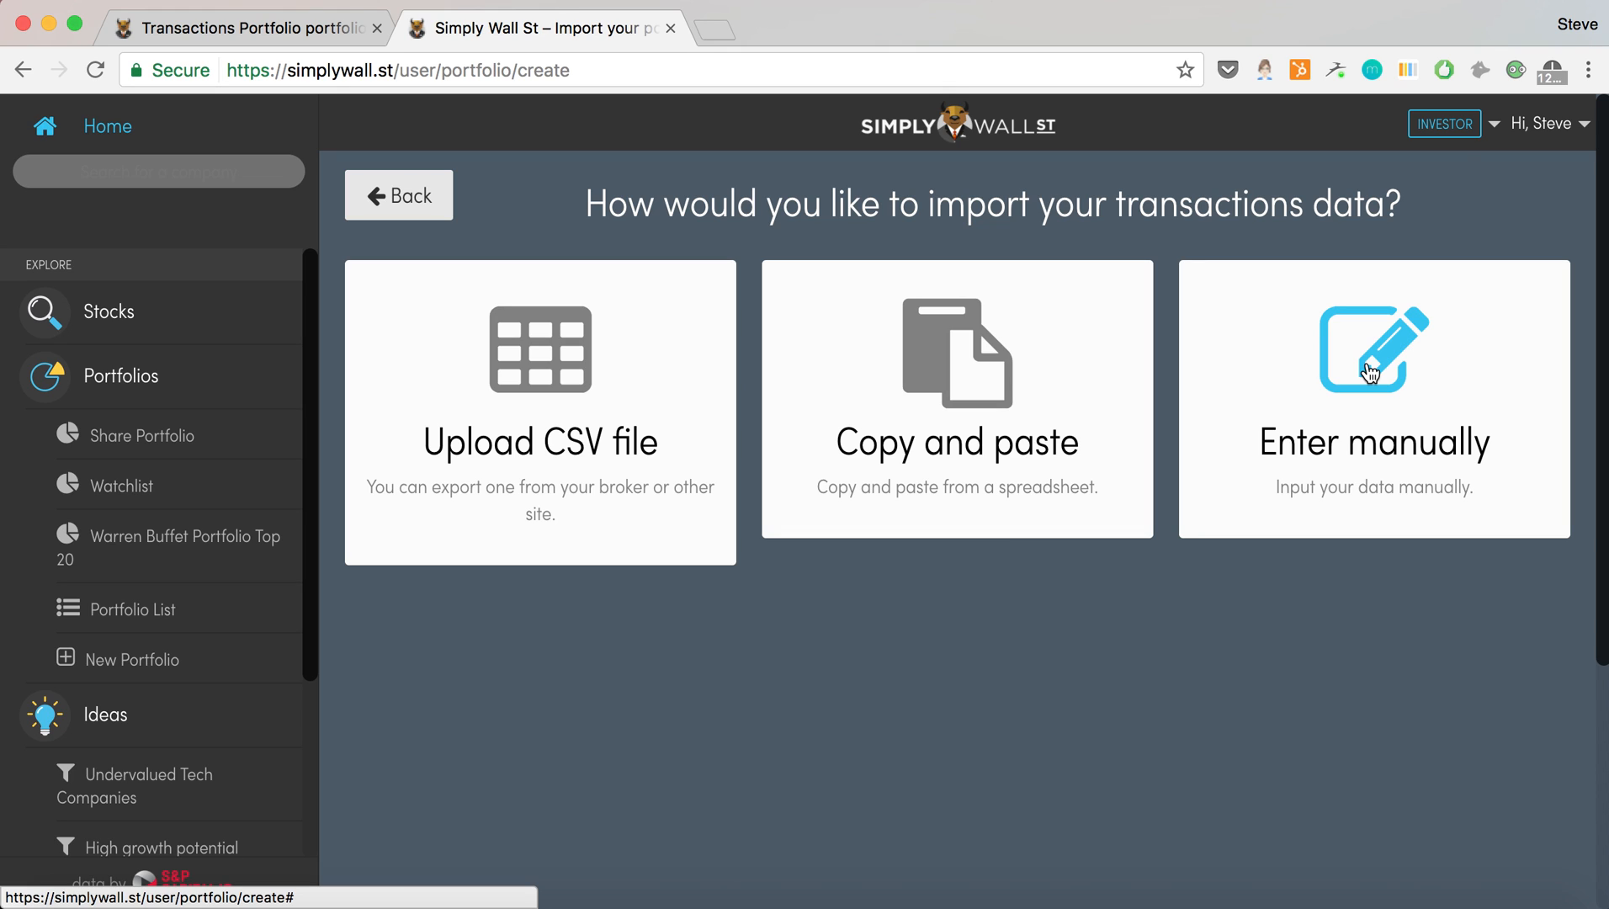
Choose to enter the transactions manually and set the first row's ticker to Amazon, NasdaqGS:AMZN
{"action": "left_click", "coordinate": [1357, 410]}
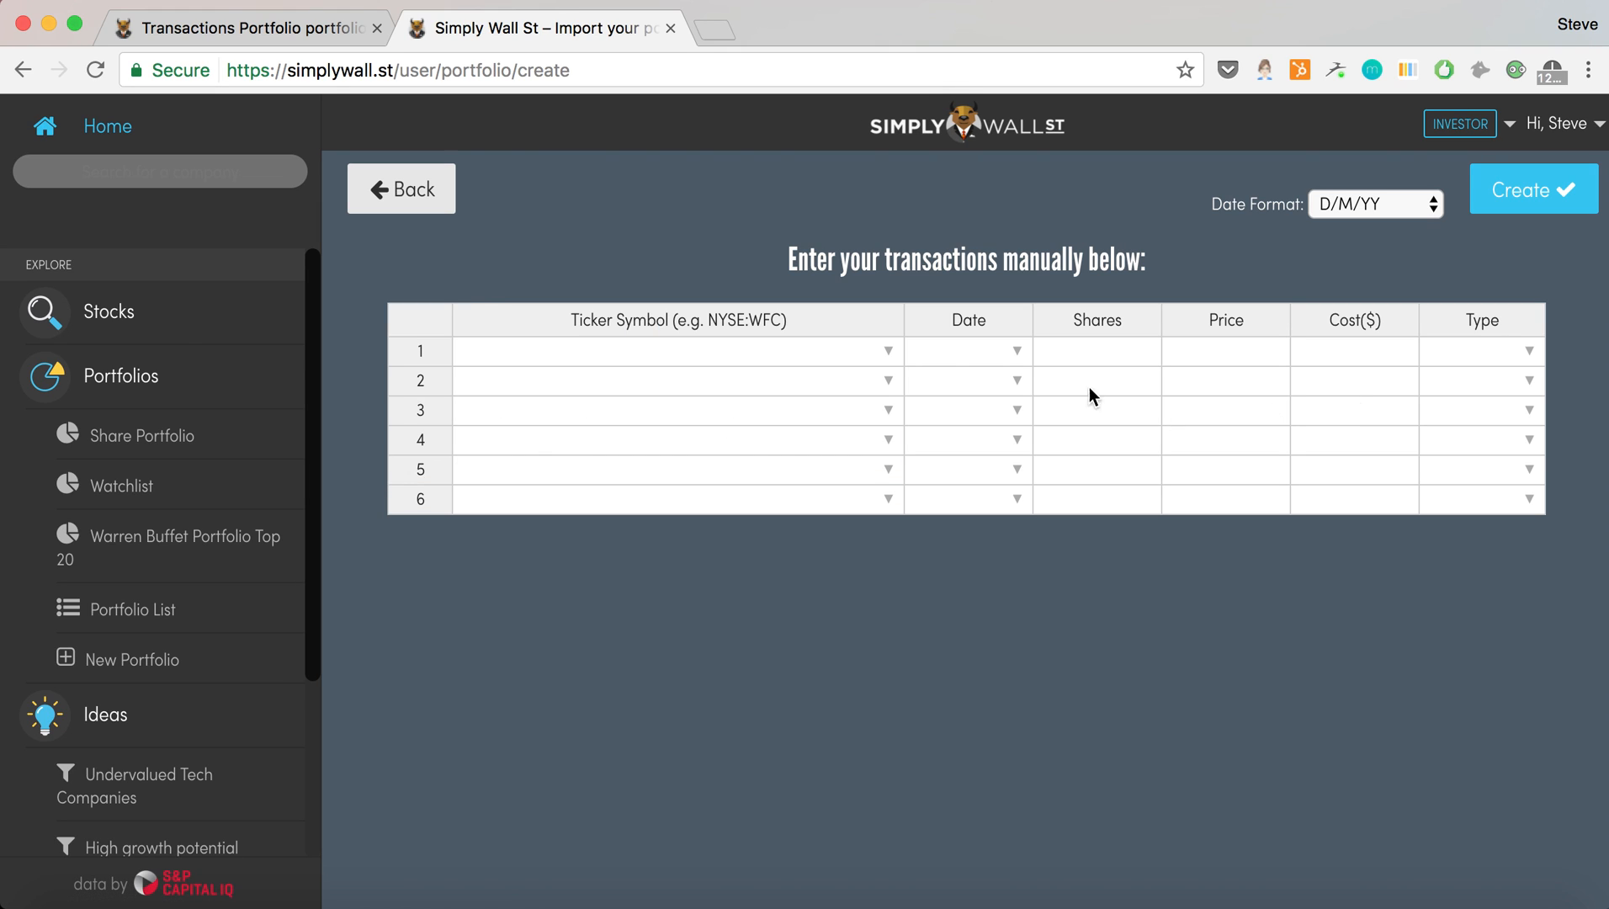
{"action": "left_click", "coordinate": [833, 349]}
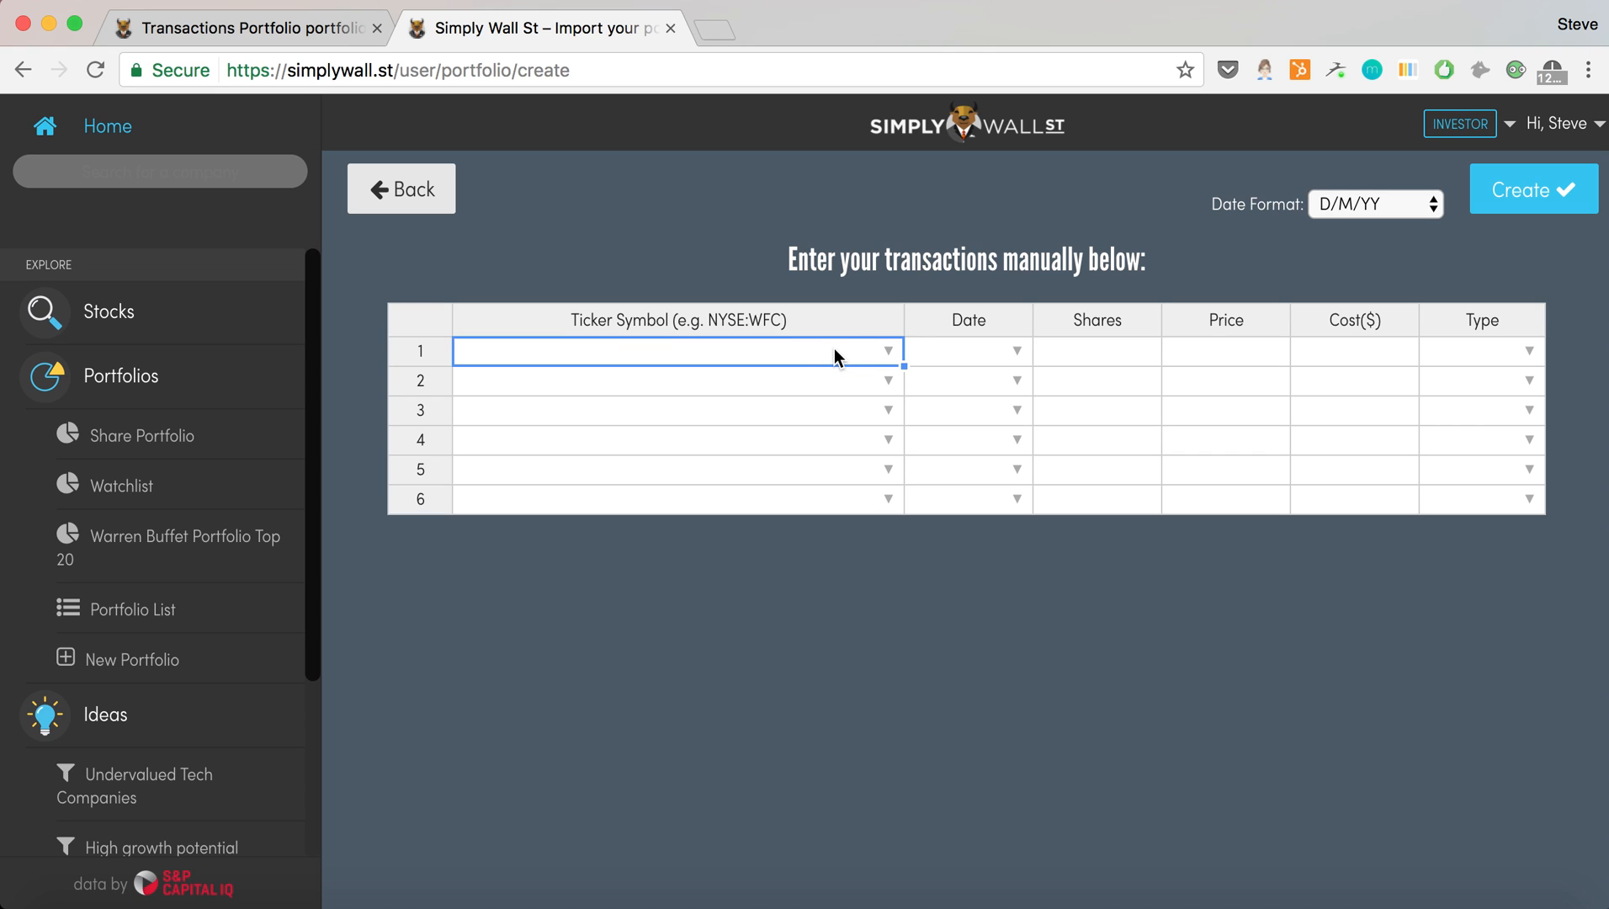
{"action": "left_click", "coordinate": [808, 590]}
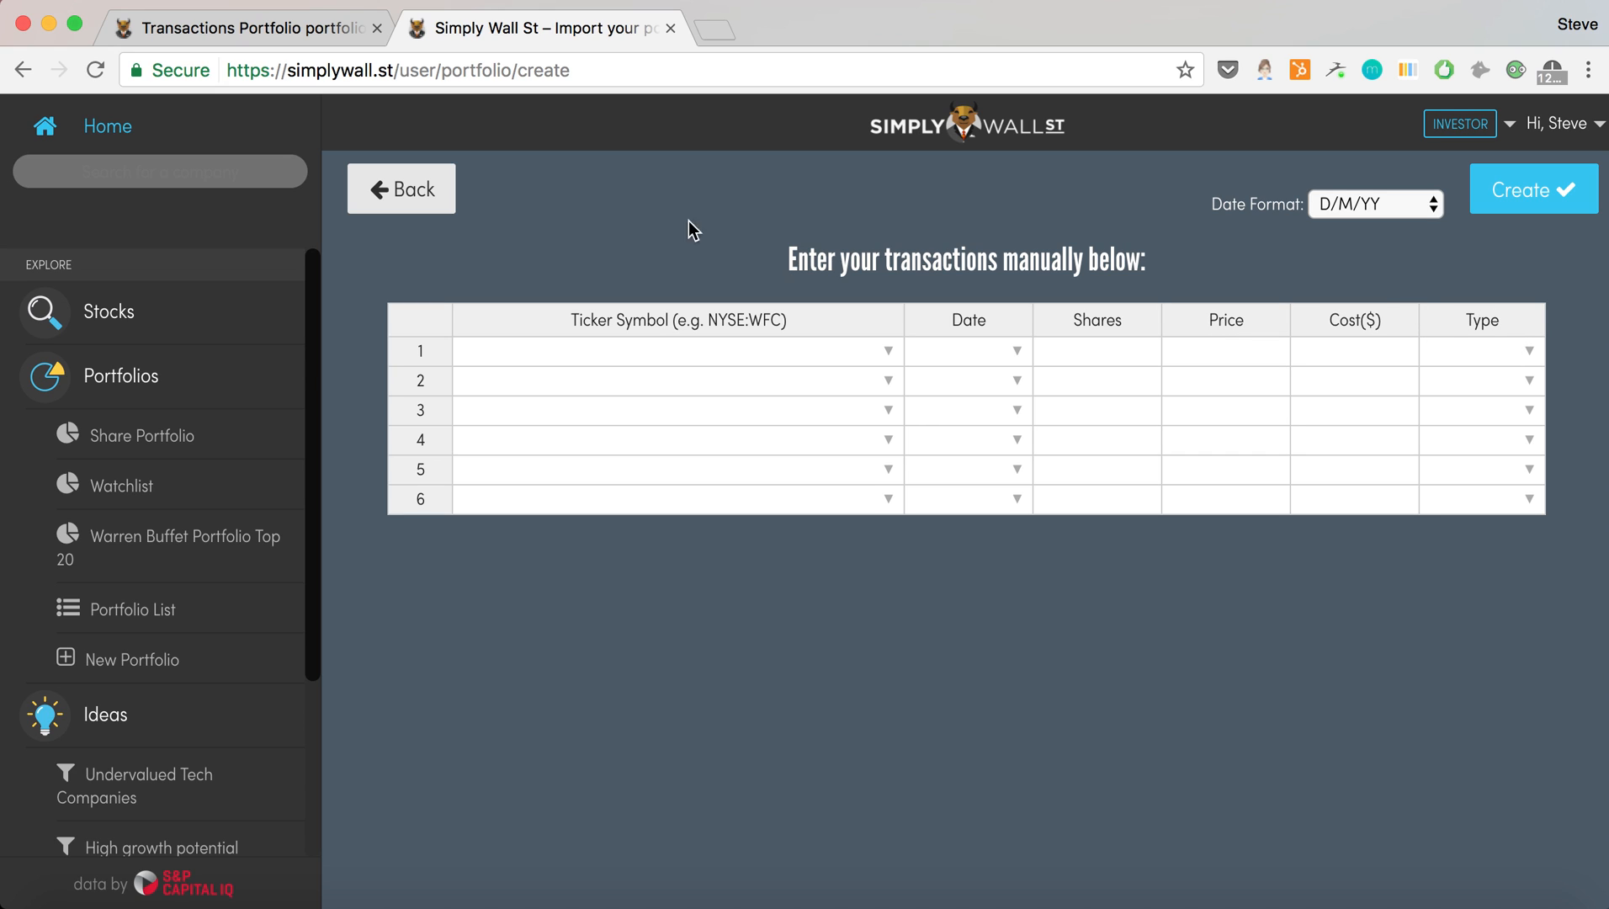
{"action": "left_click", "coordinate": [755, 352]}
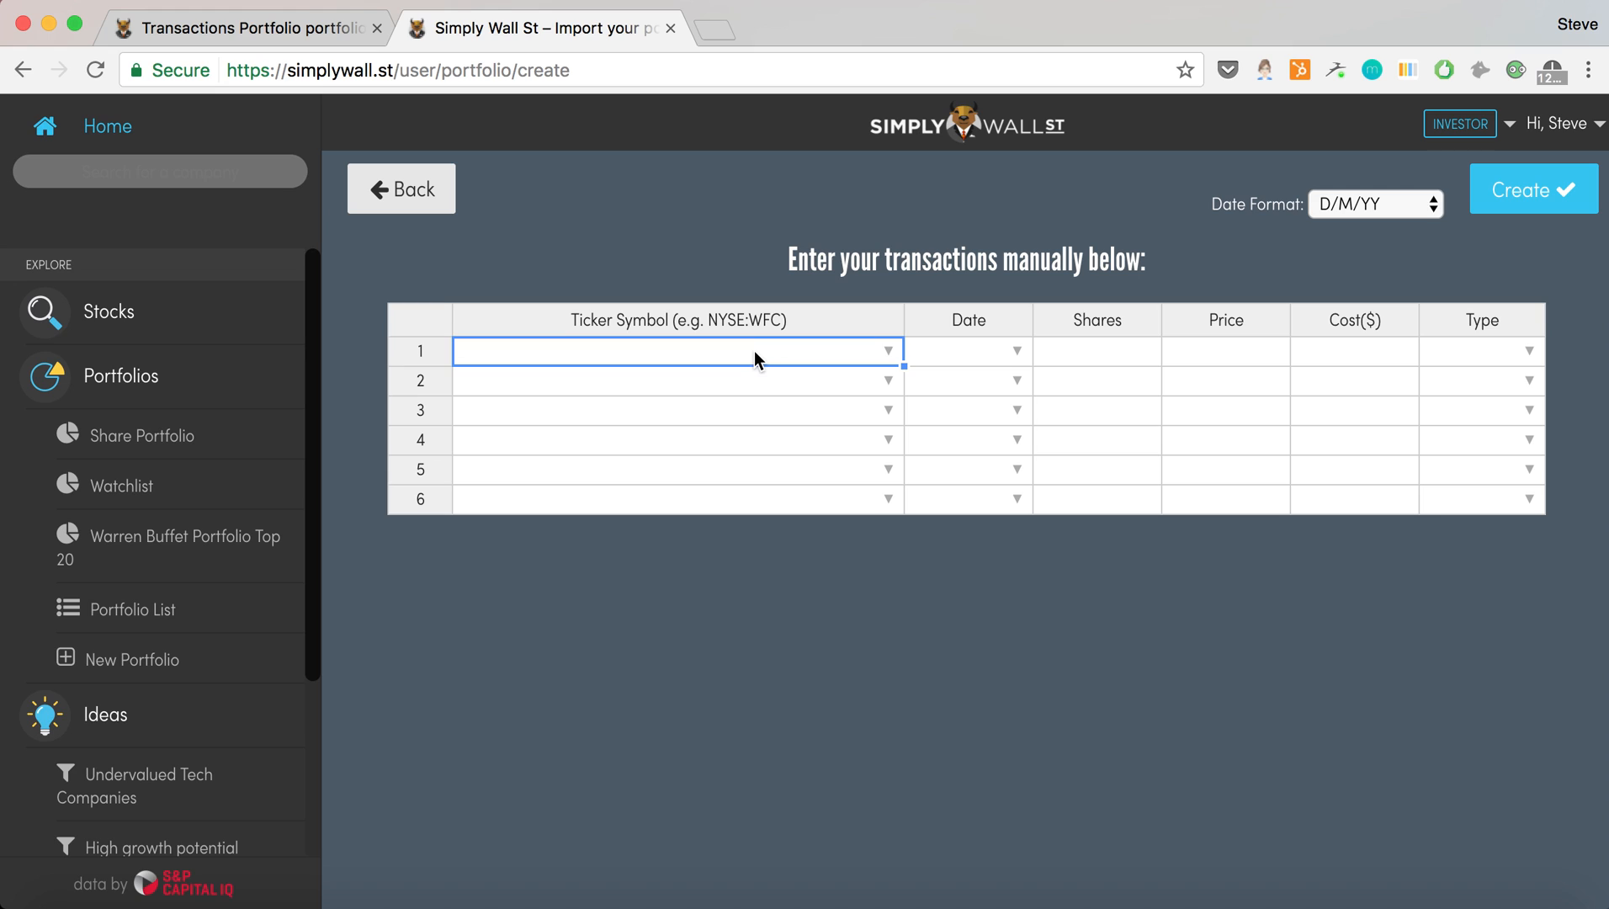
{"action": "type", "text": "Amazon"}
{"action": "left_click", "coordinate": [596, 390]}
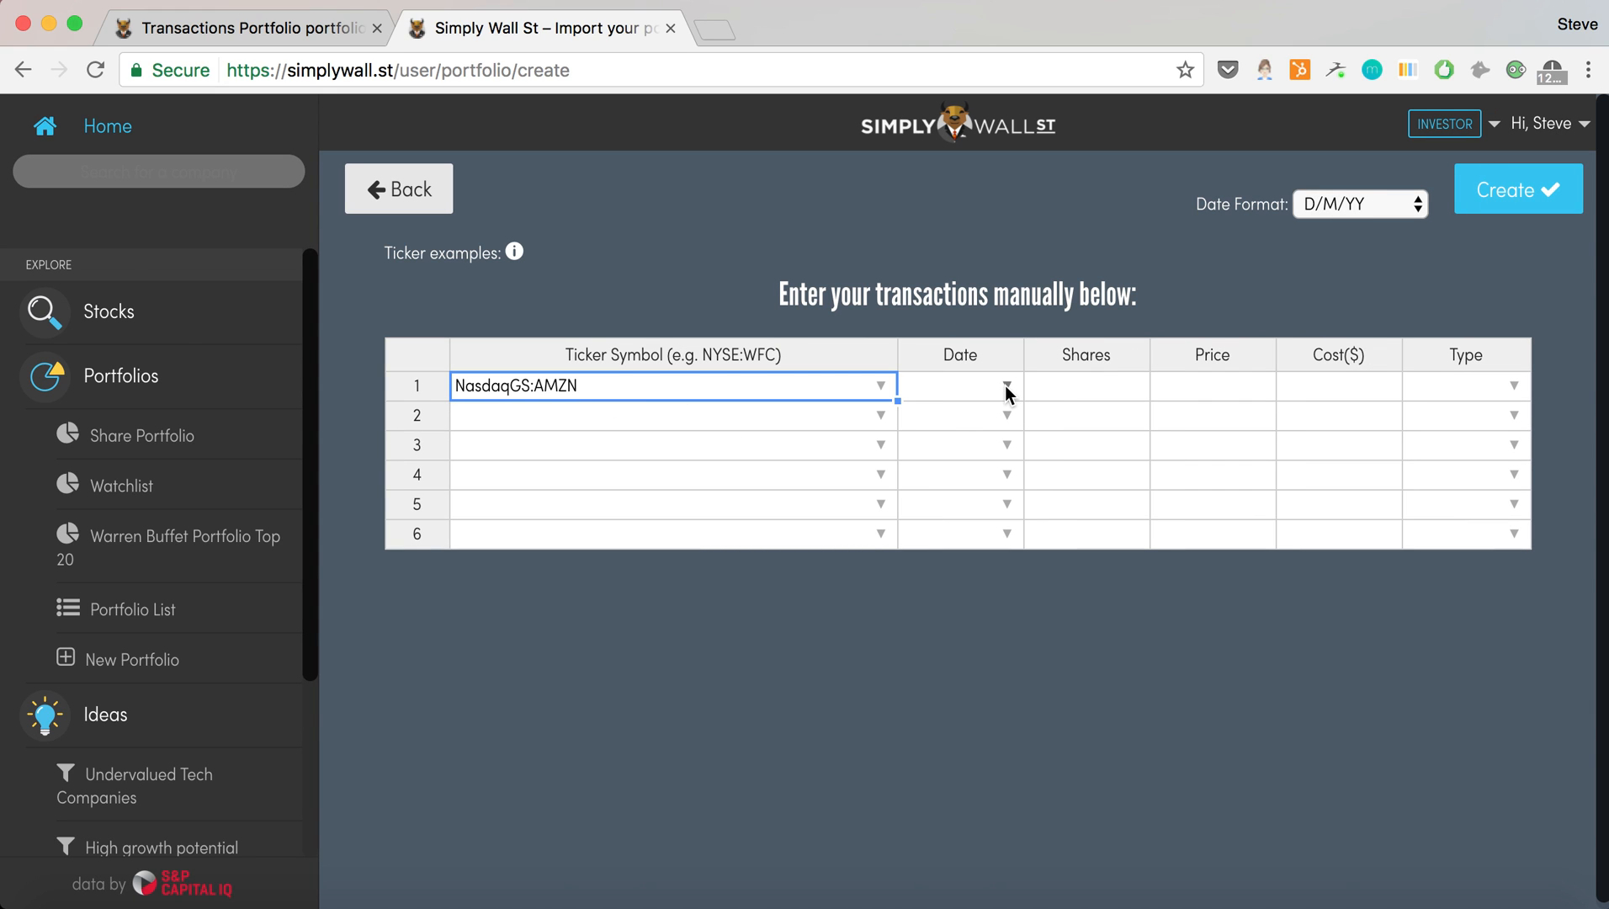
Set the Amazon transaction's date to 13 May 2008
{"action": "left_click", "coordinate": [1005, 386]}
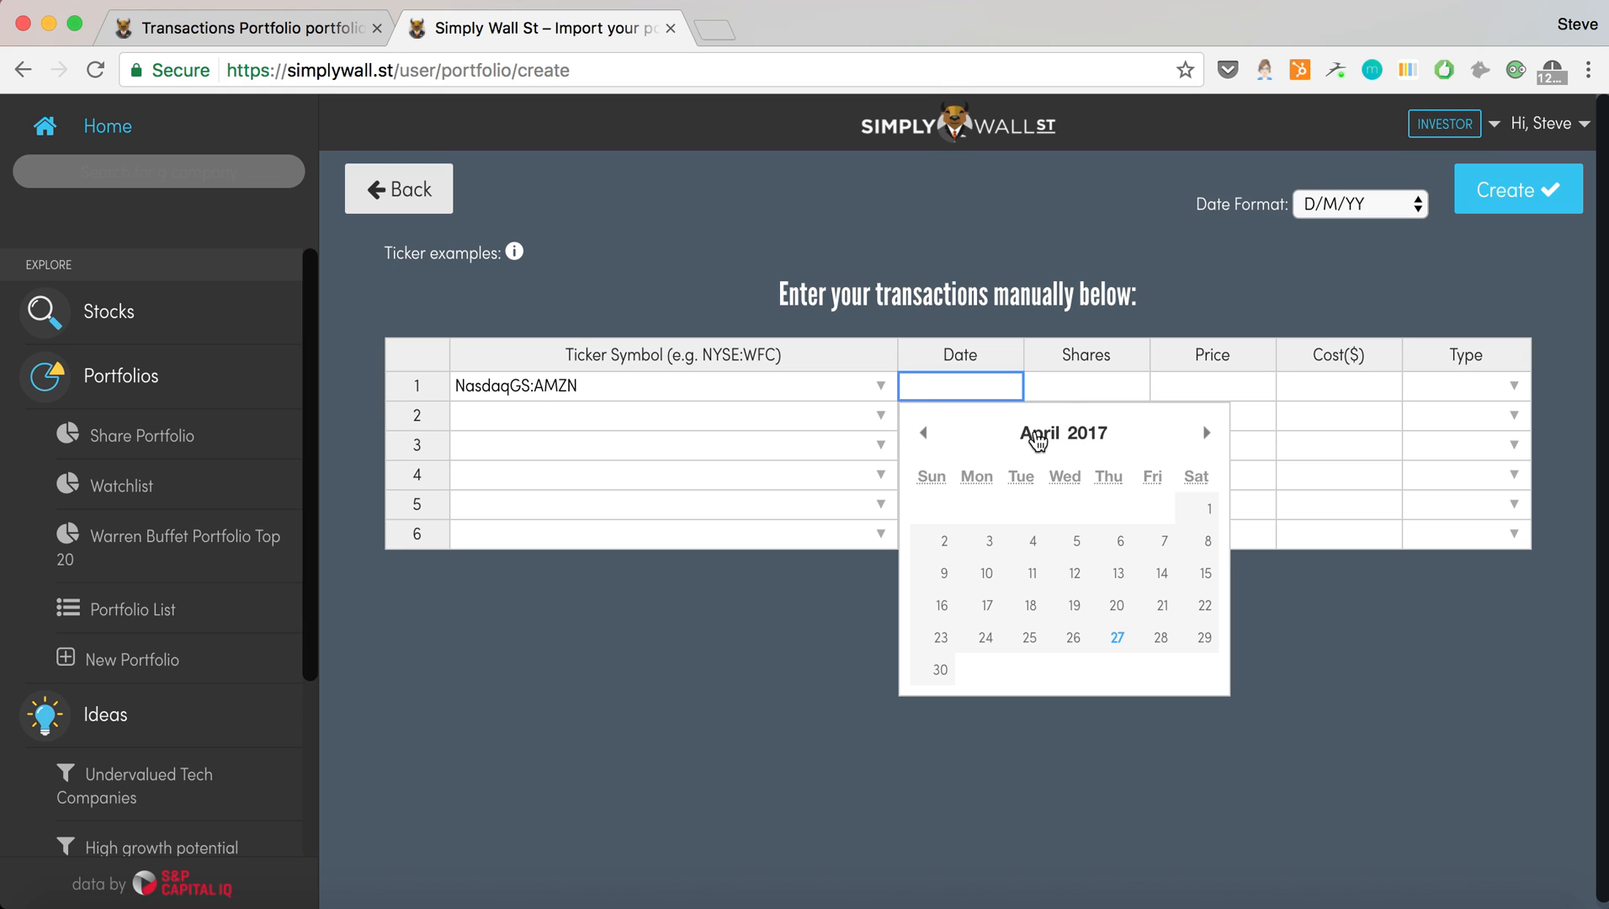
{"action": "left_click", "coordinate": [1206, 433]}
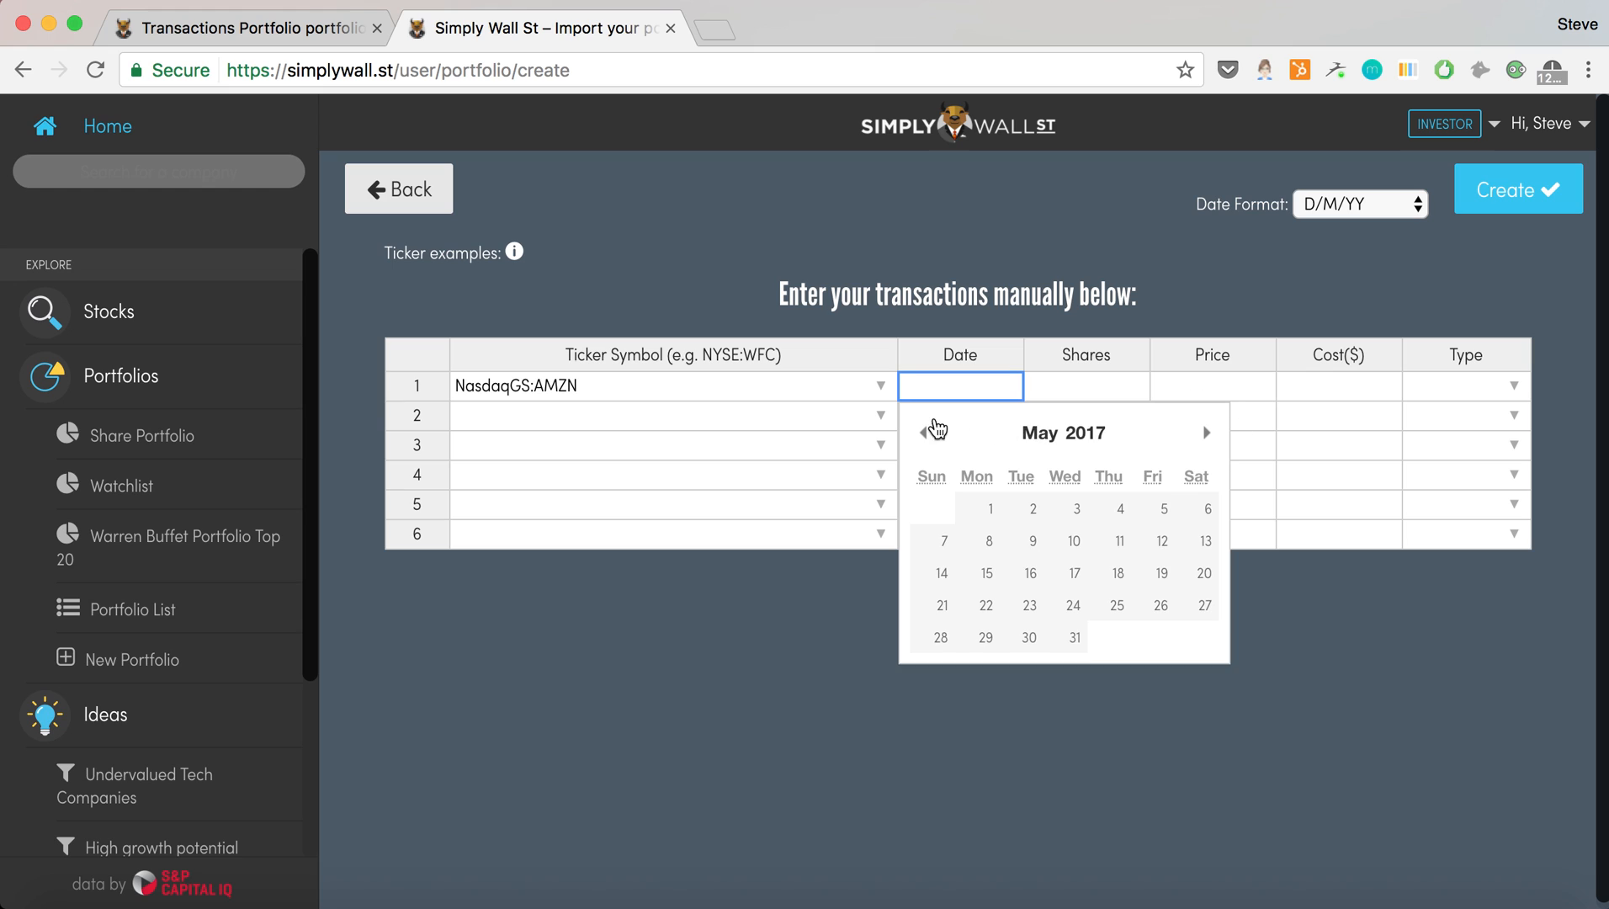
{"action": "left_click", "coordinate": [924, 433]}
{"action": "left_click", "coordinate": [924, 432]}
{"action": "left_click", "coordinate": [924, 433]}
{"action": "left_click", "coordinate": [924, 433]}
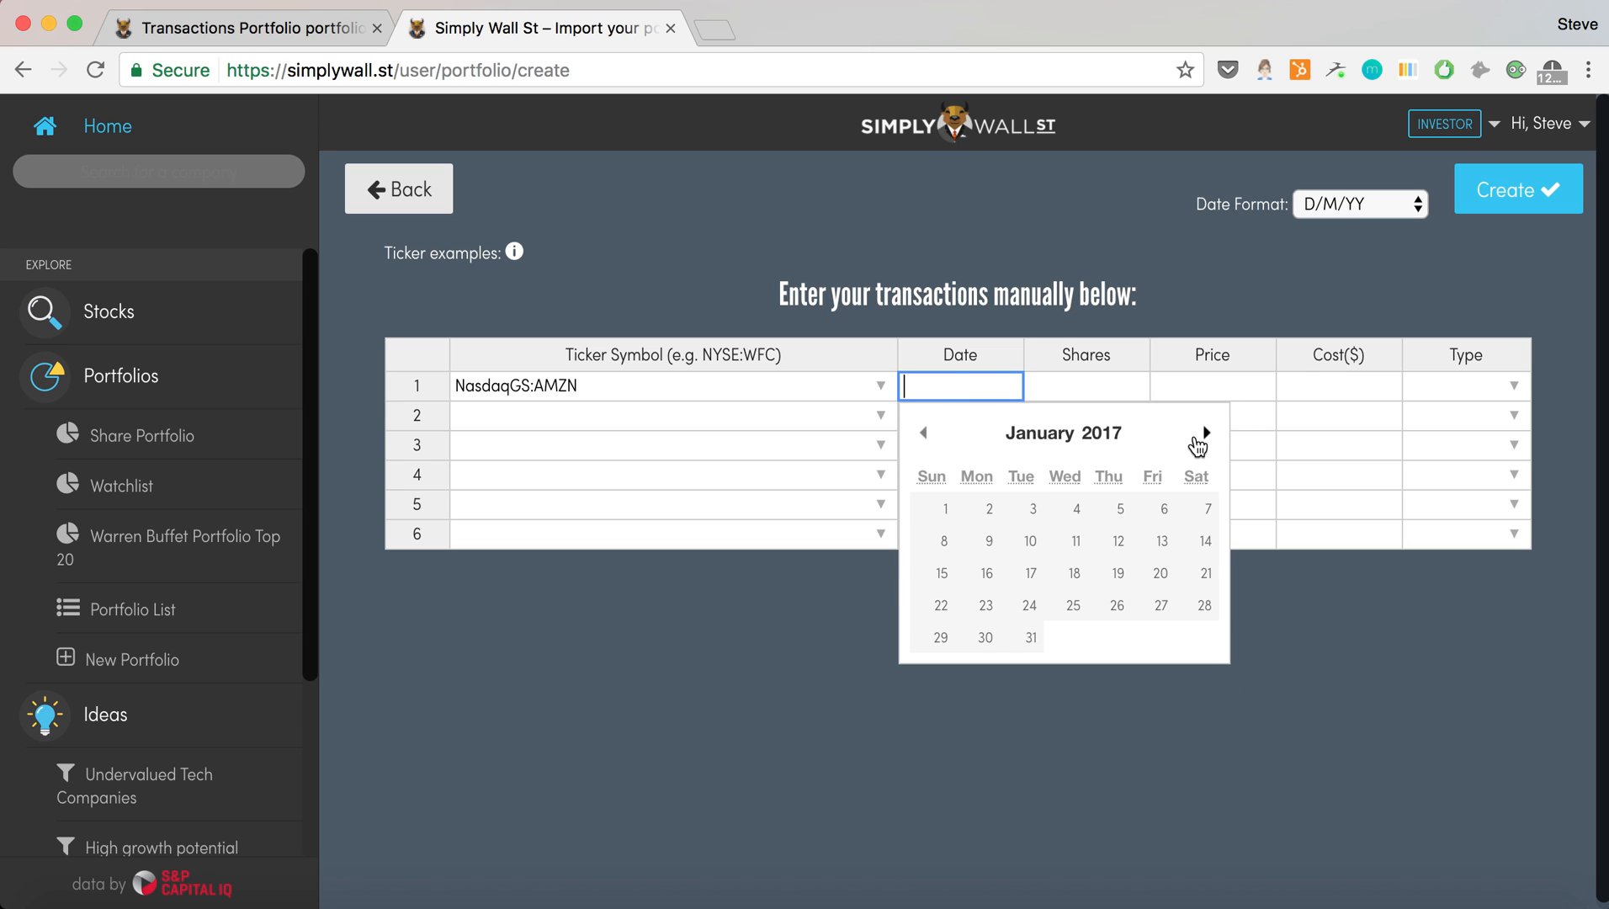
{"action": "left_click", "coordinate": [1057, 438]}
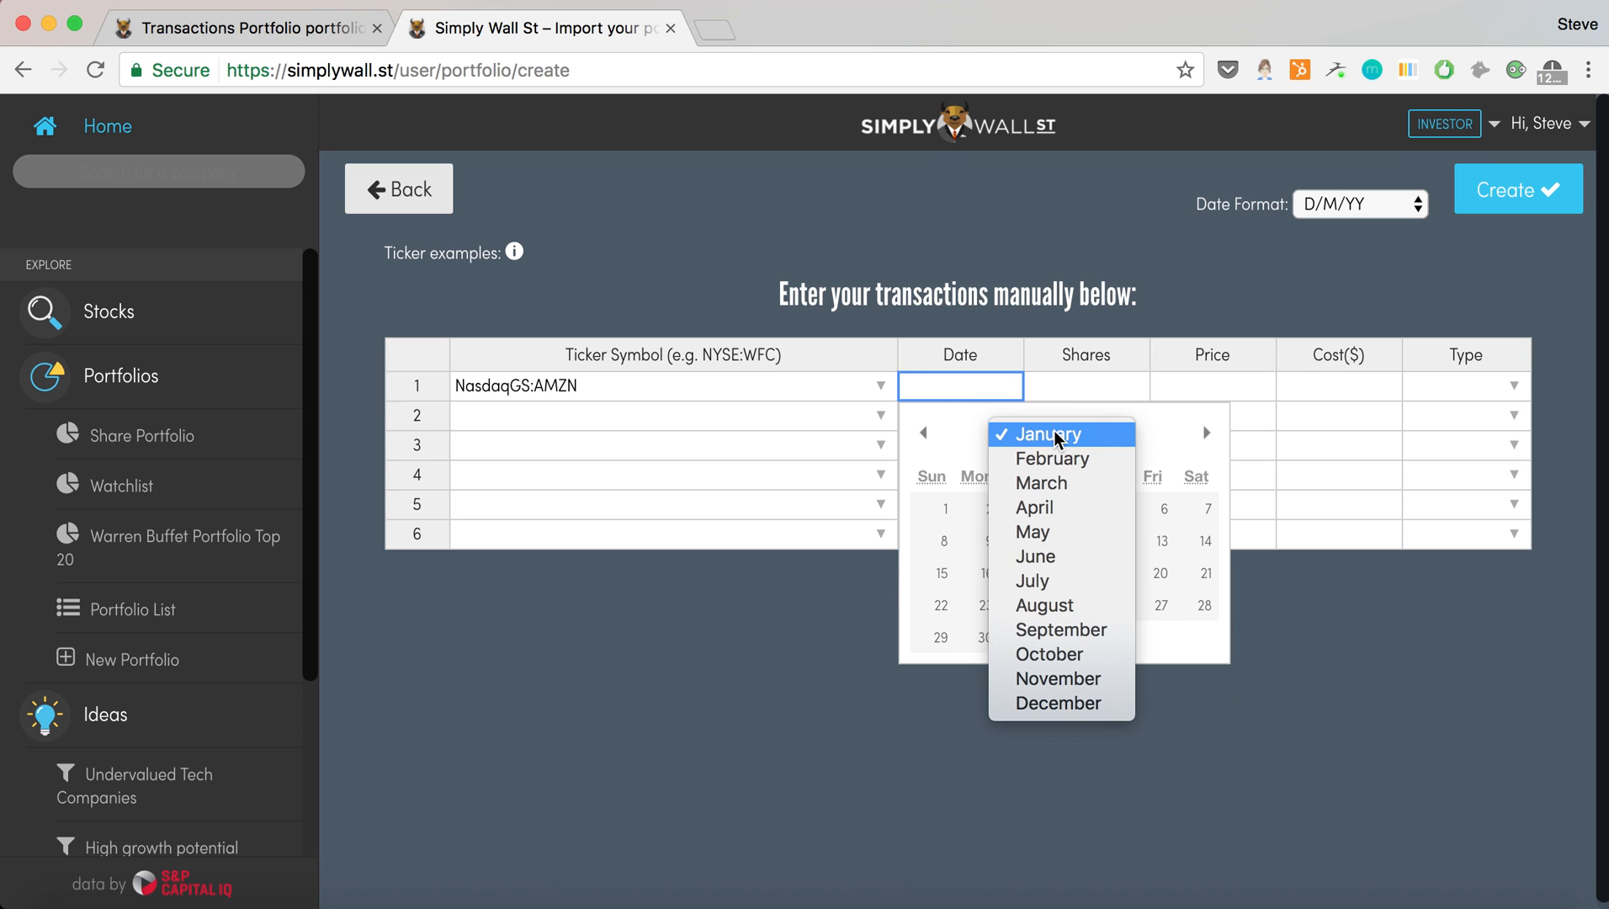
{"action": "left_click", "coordinate": [1052, 532]}
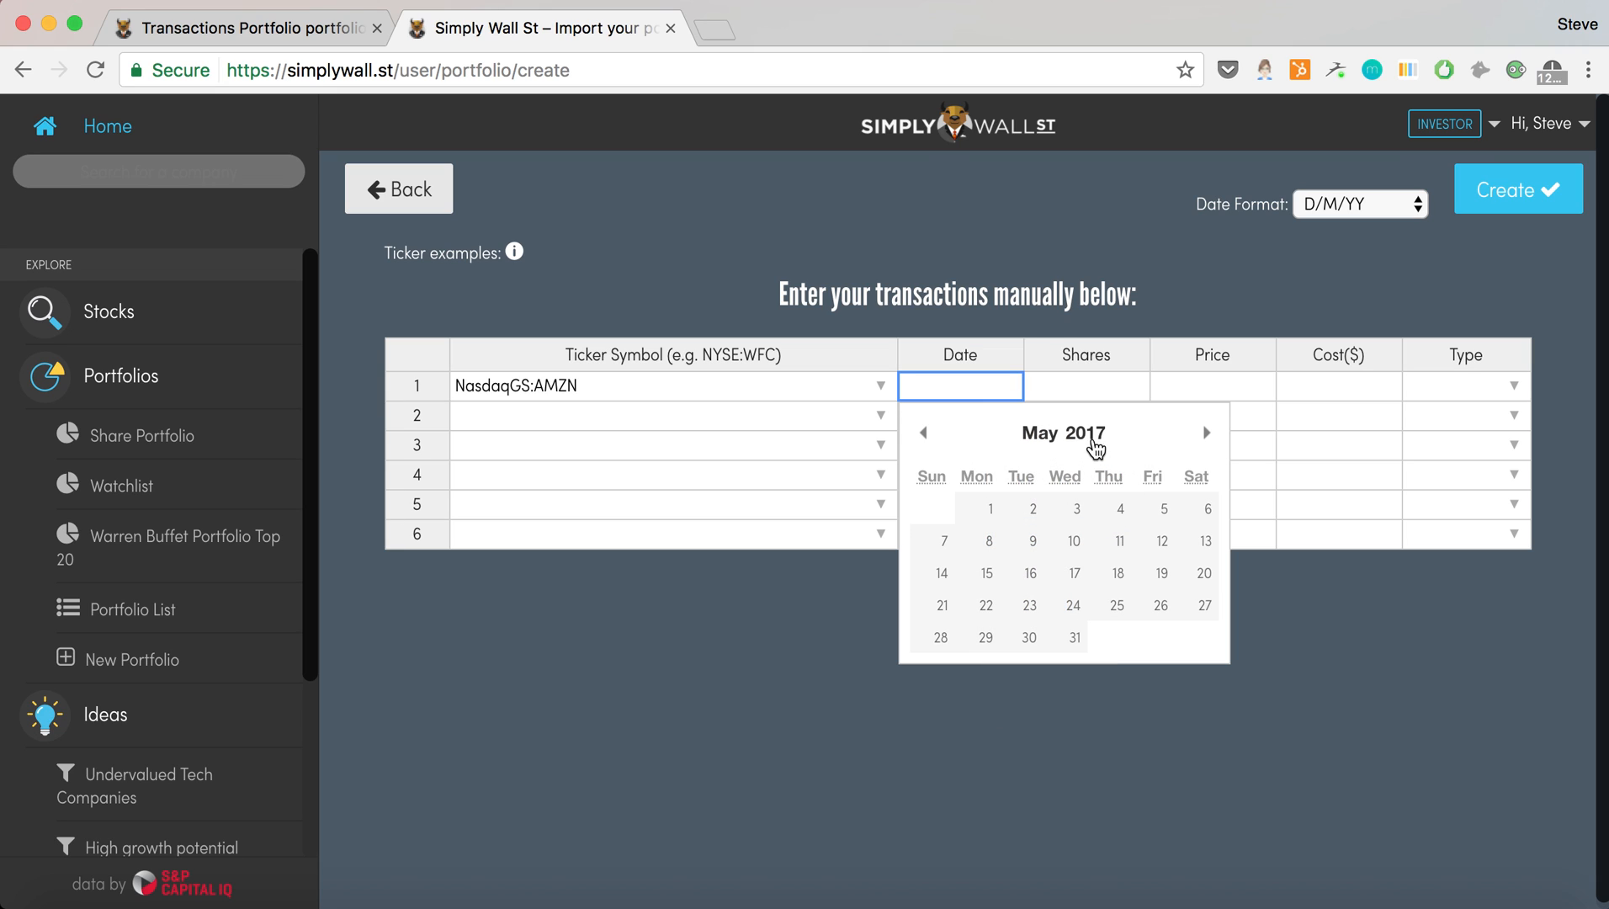
{"action": "left_click", "coordinate": [1092, 439]}
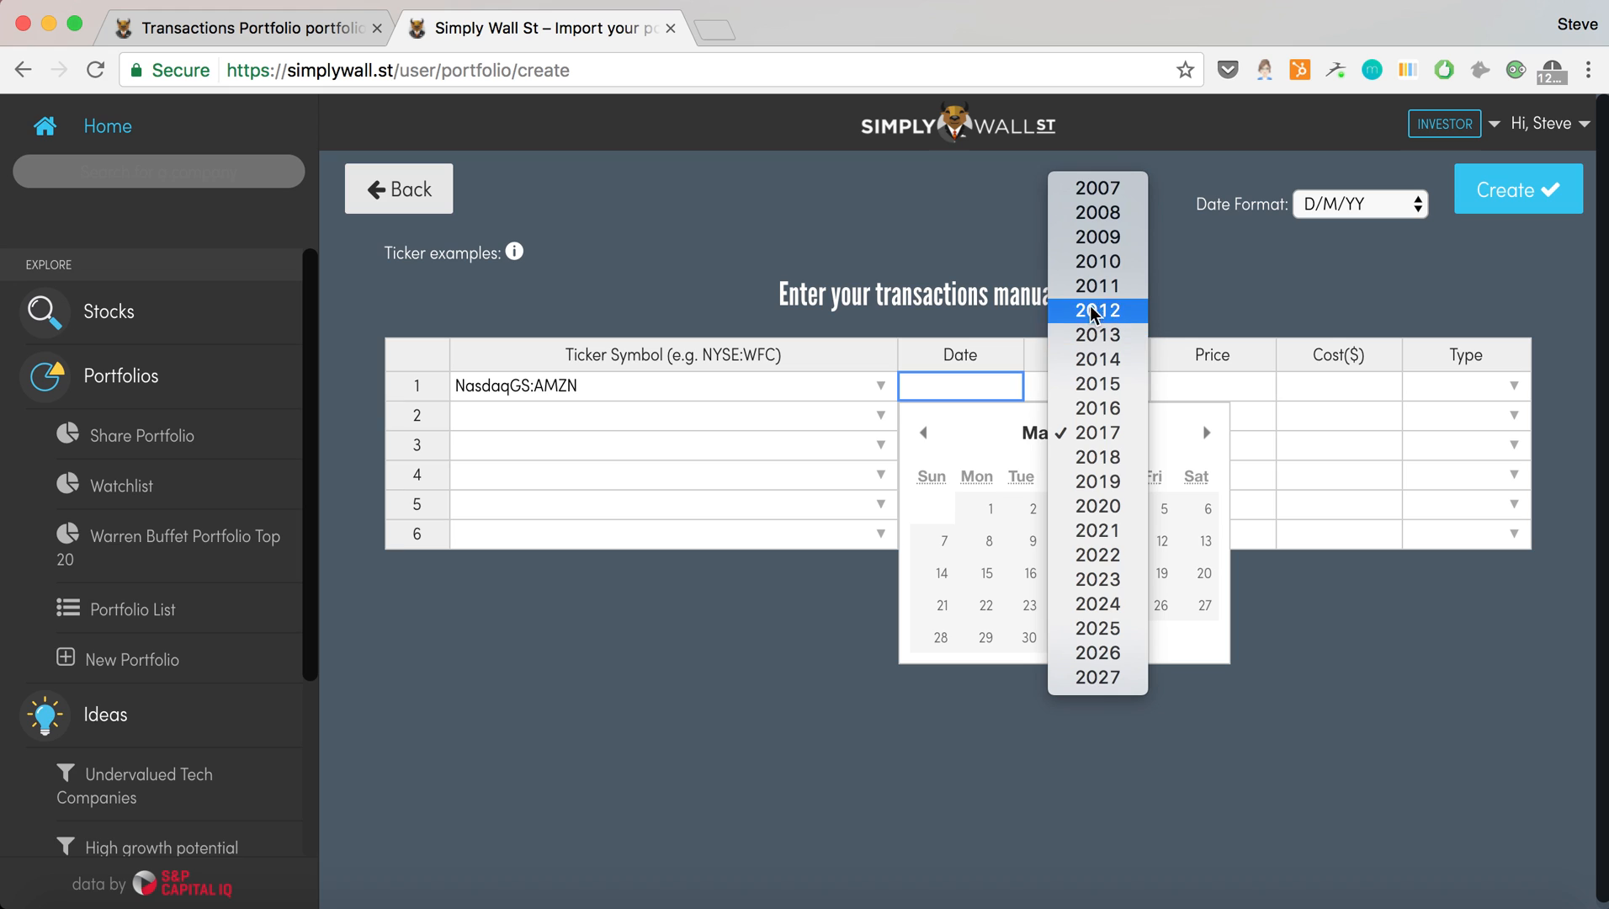
{"action": "left_click", "coordinate": [1091, 213]}
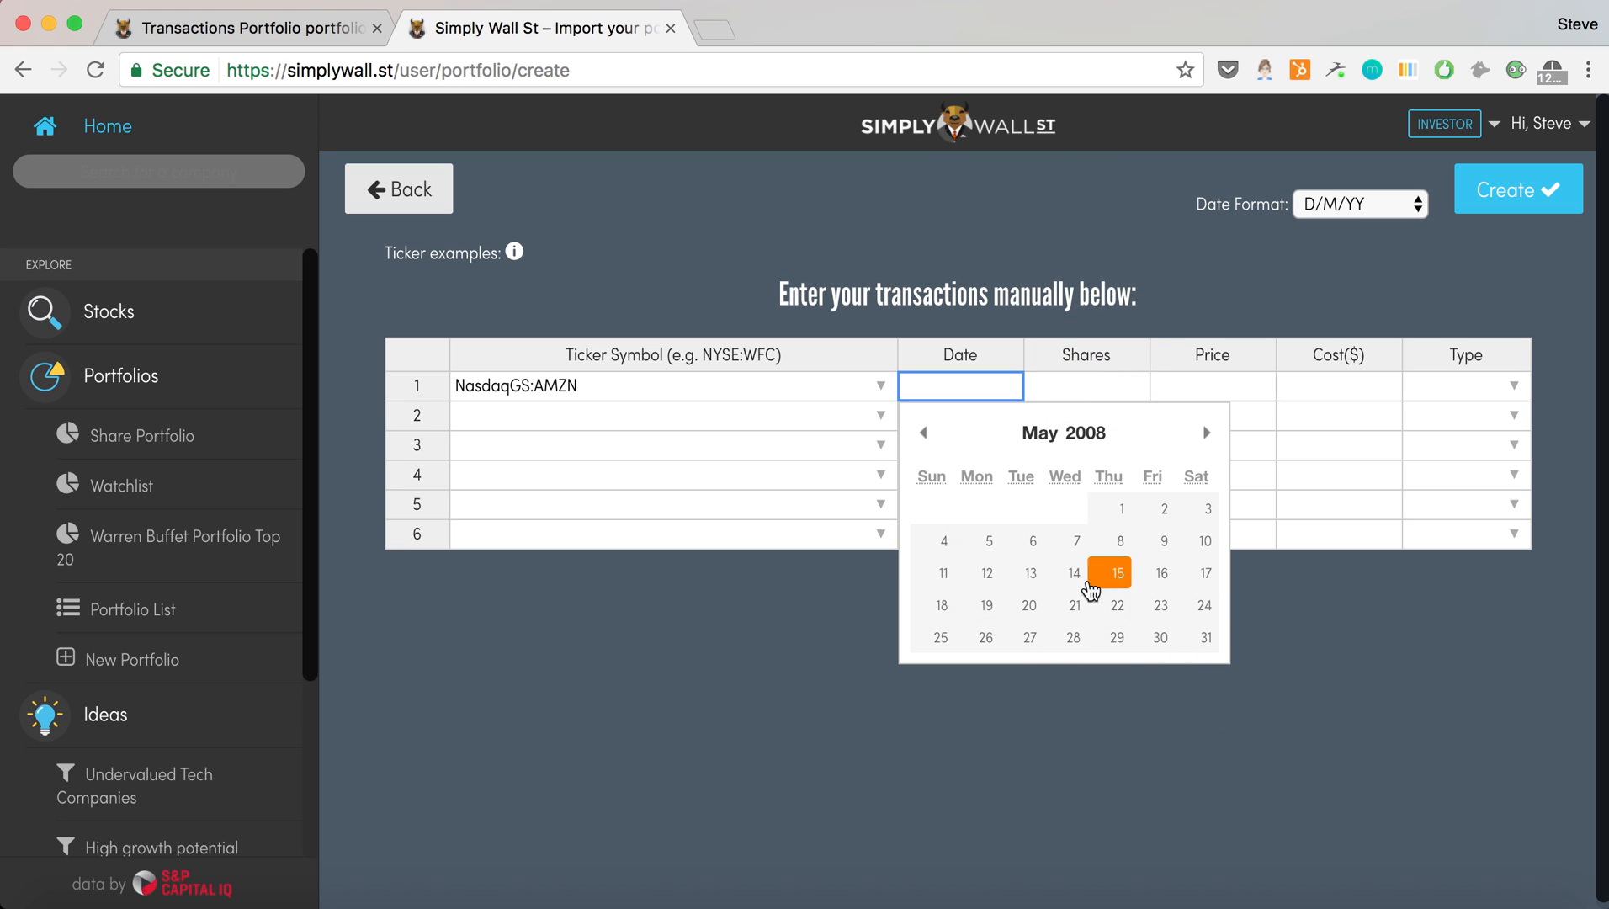
{"action": "left_click", "coordinate": [1031, 577]}
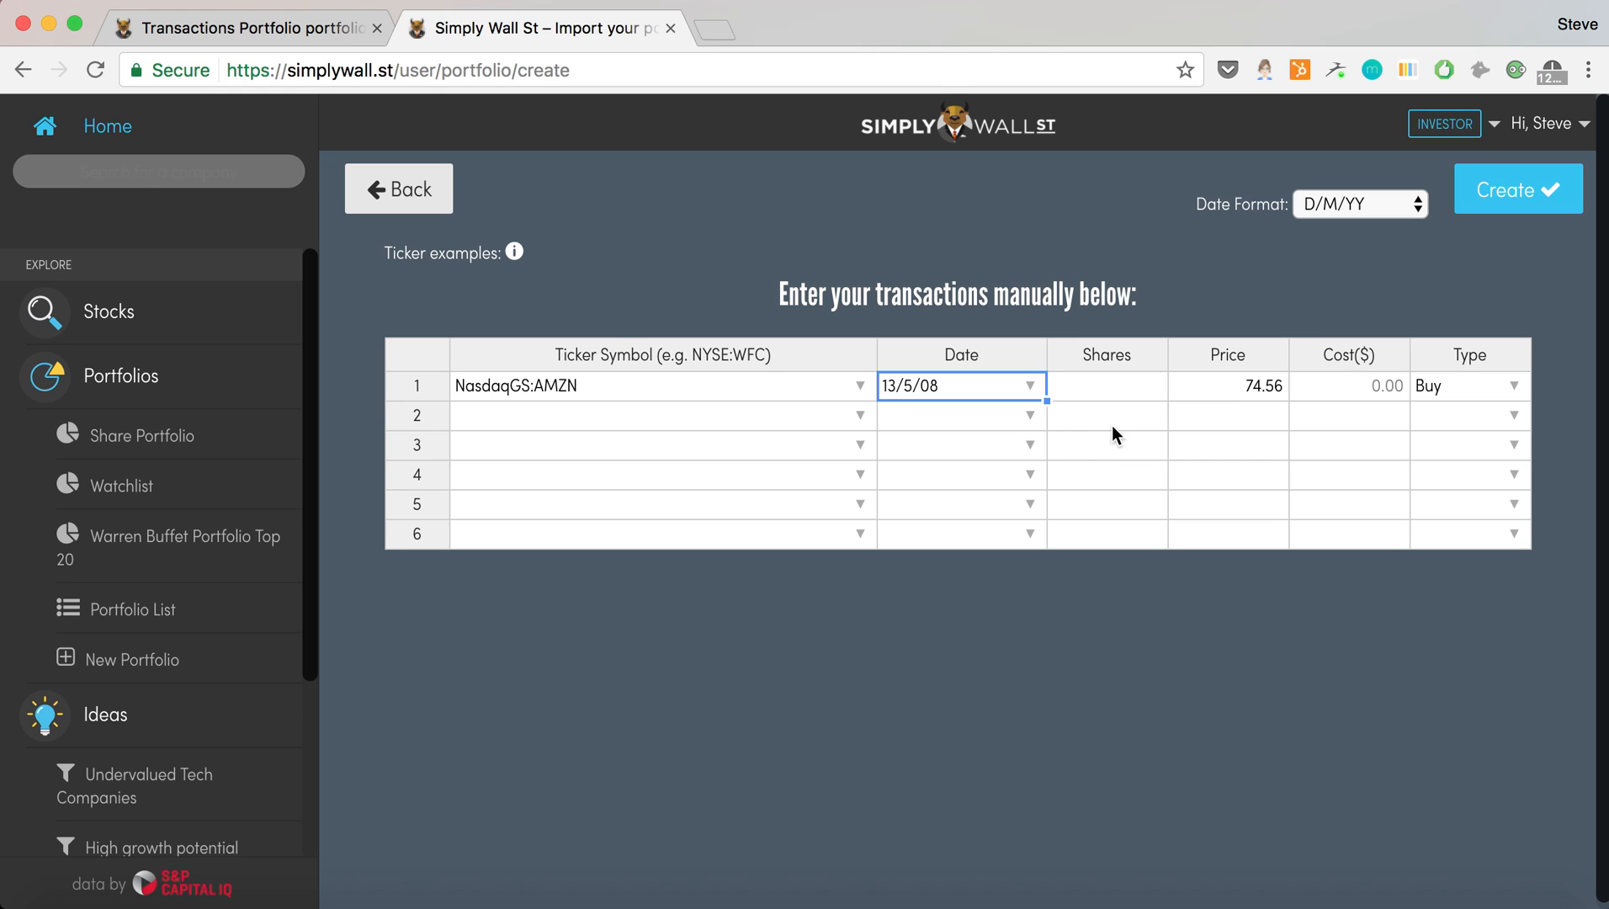
Enter 1000 shares for the Amazon transaction and check its type options, keeping Buy
{"action": "left_click", "coordinate": [1103, 389]}
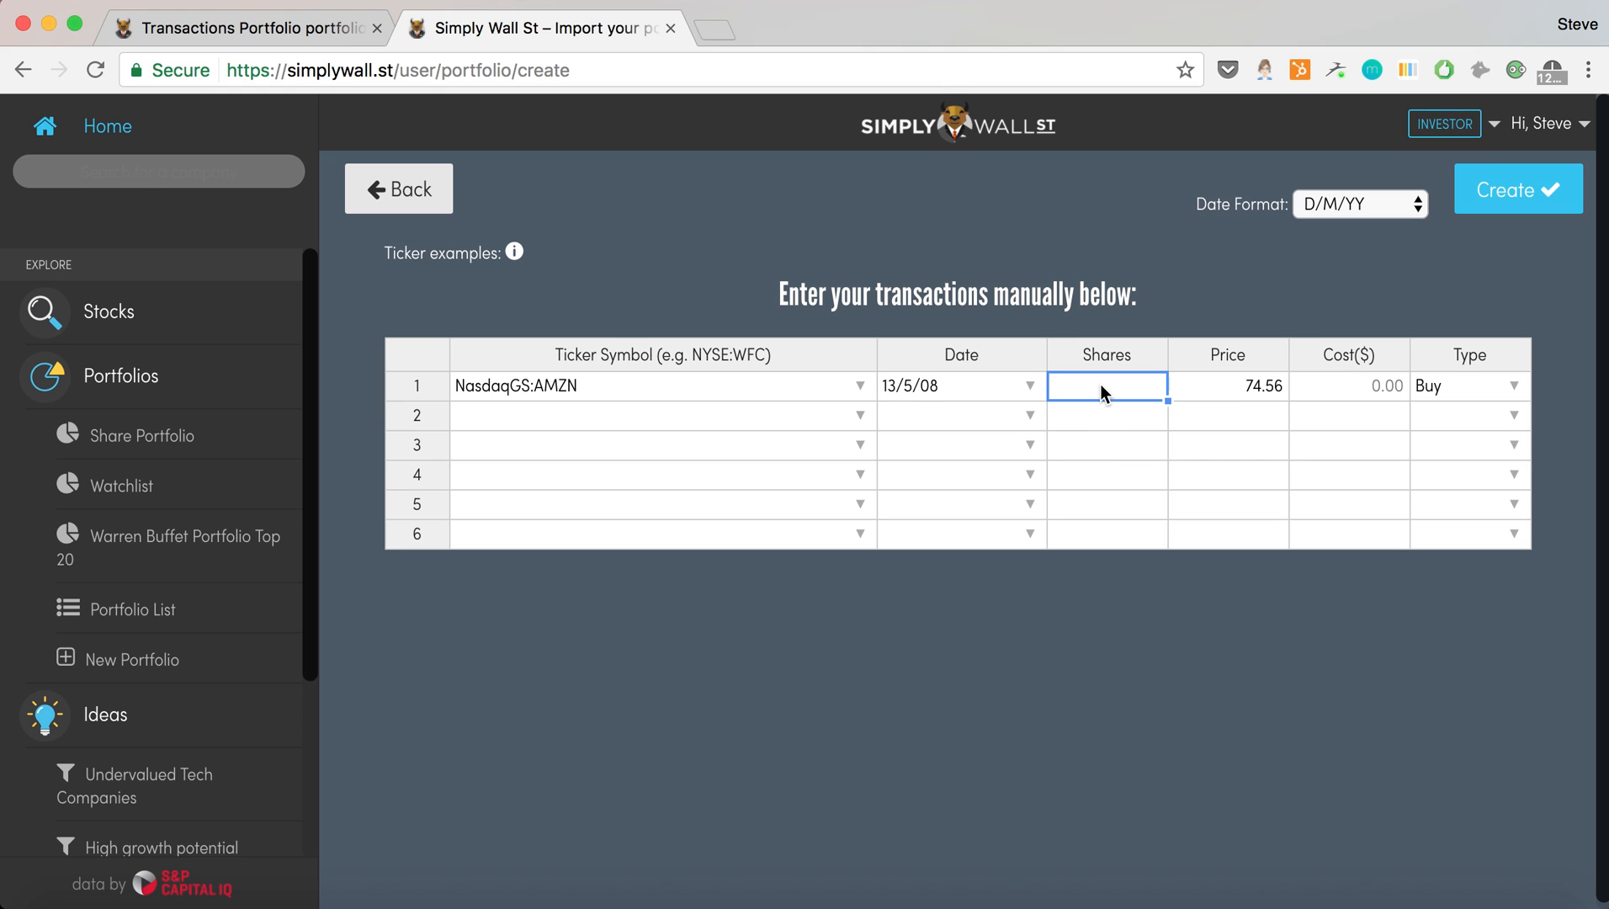
{"action": "type", "text": "1000"}
{"action": "key", "text": "Return"}
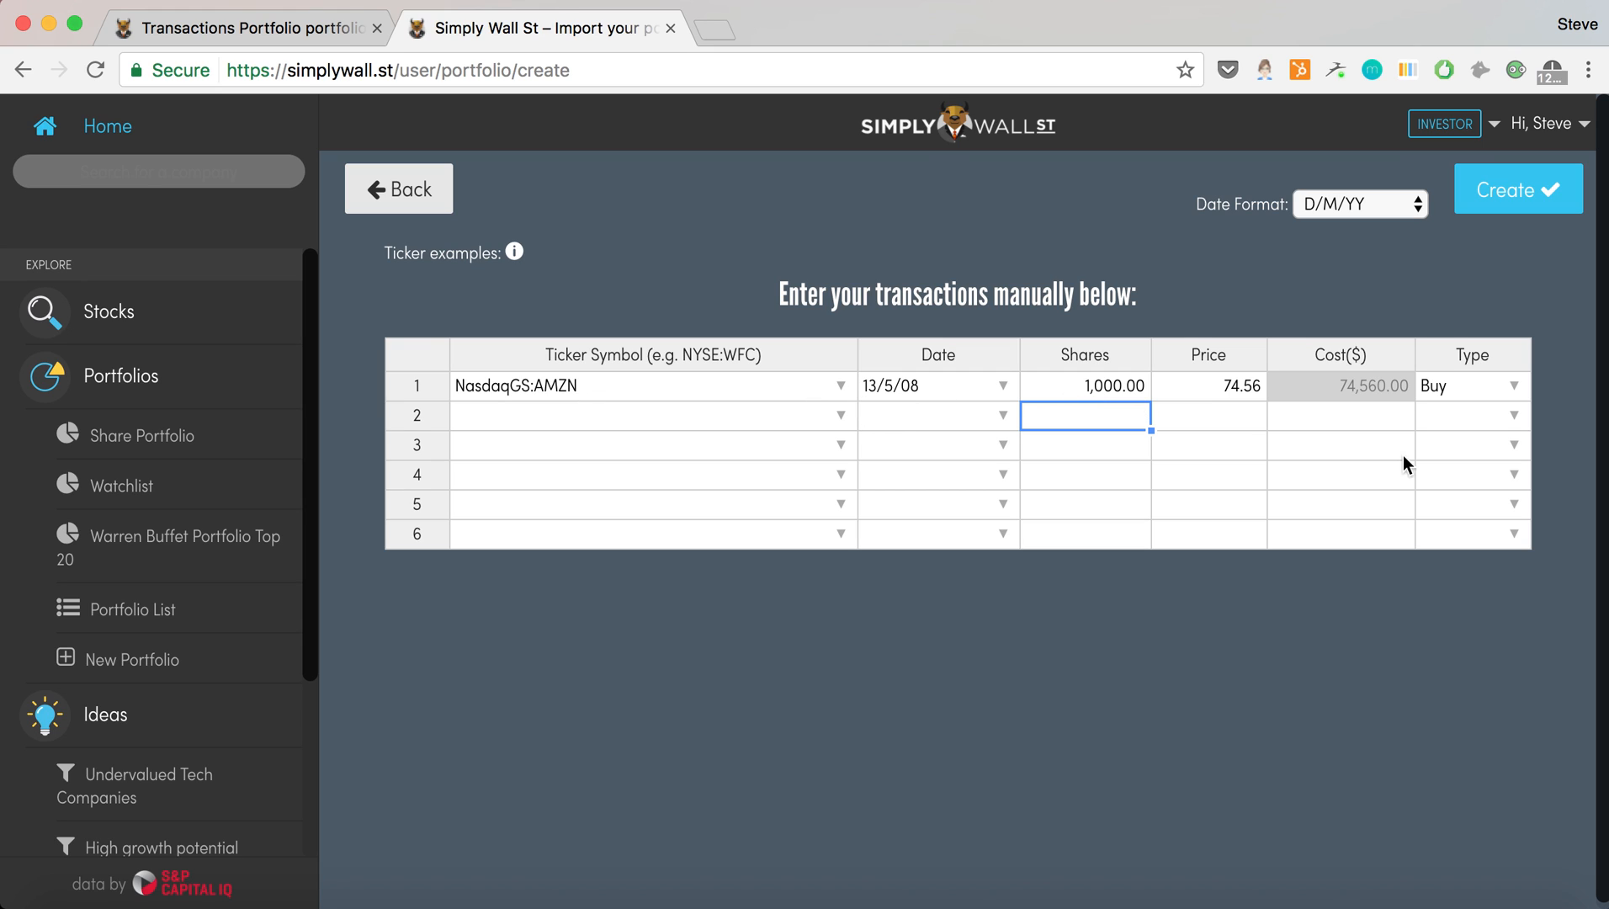
{"action": "left_click", "coordinate": [1514, 387]}
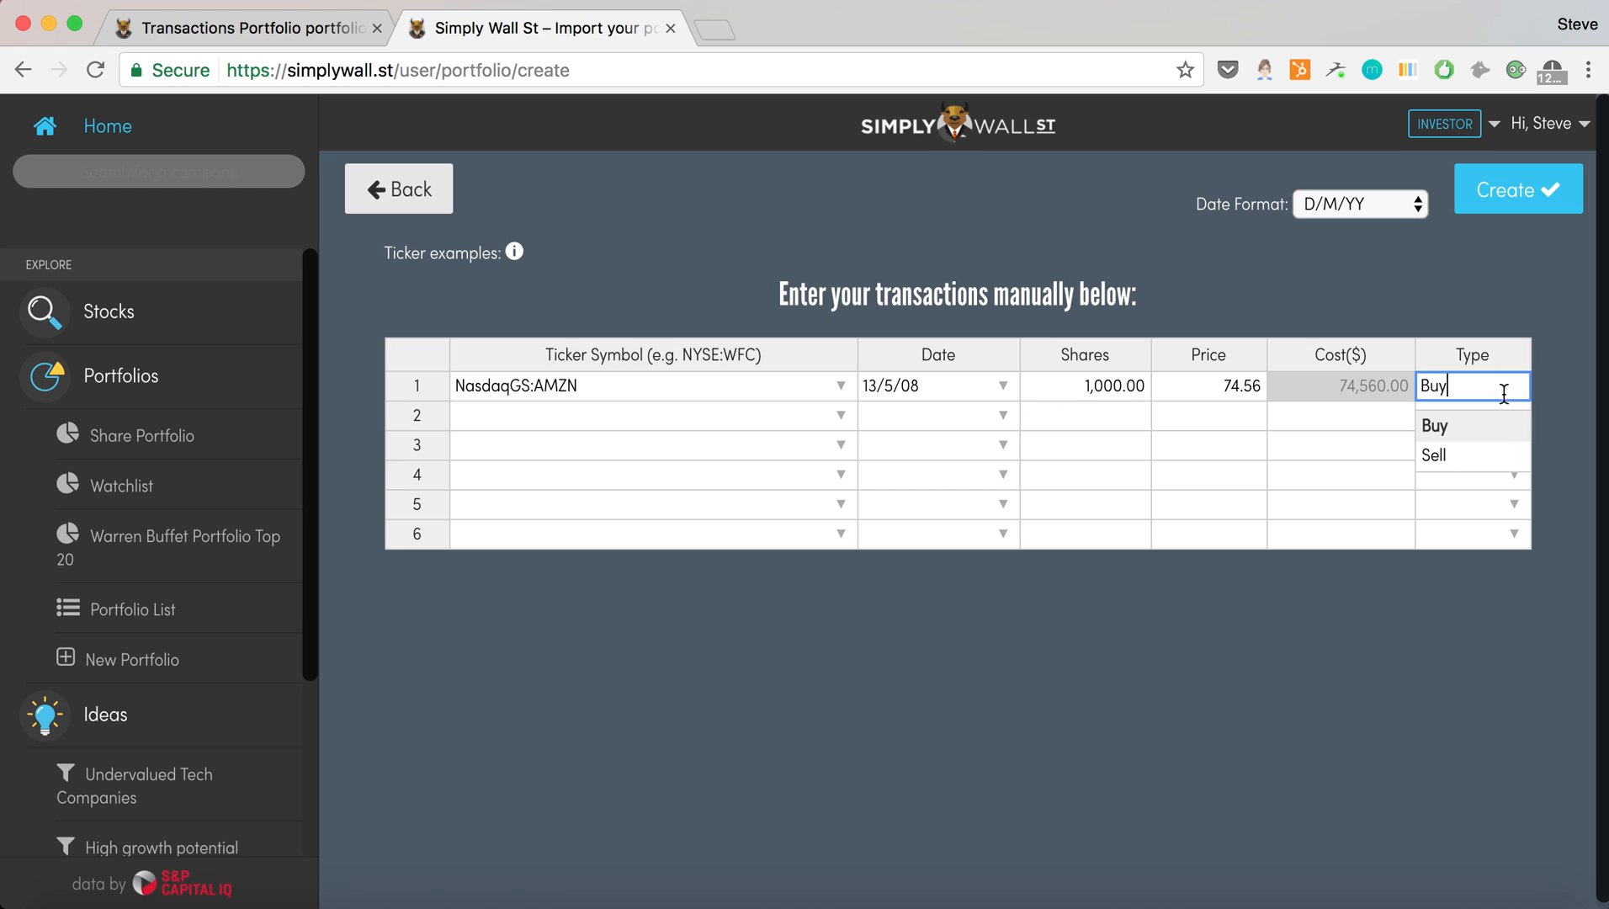
{"action": "left_click", "coordinate": [1352, 418]}
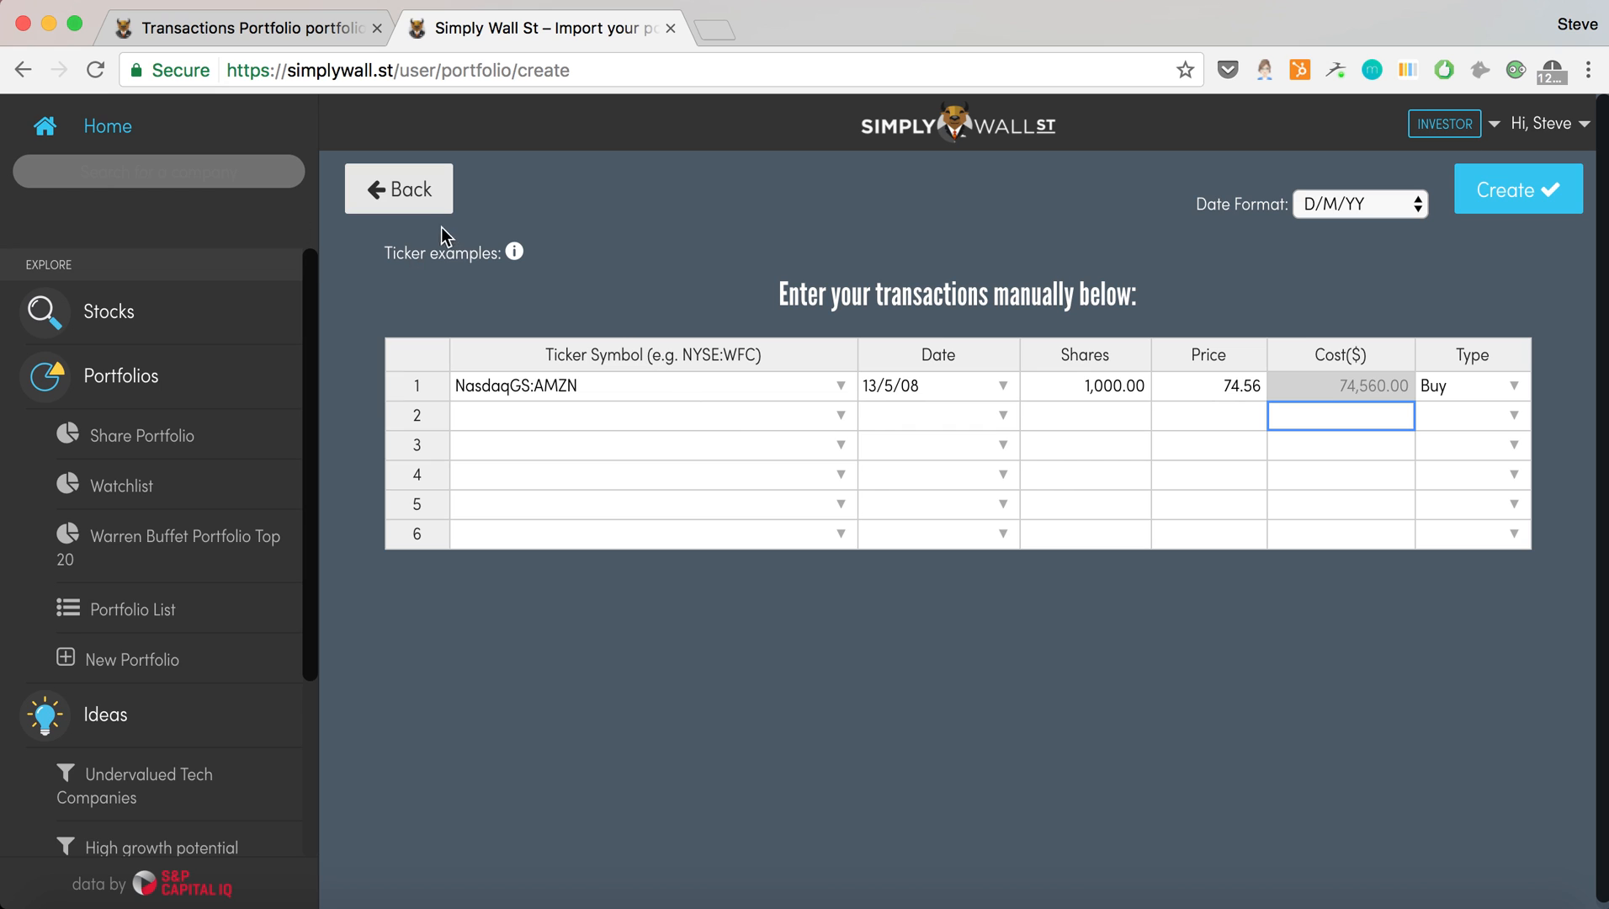
Leave manual entry, discarding the unsaved changes, and choose to import the transactions by copy and paste
{"action": "left_click", "coordinate": [421, 198]}
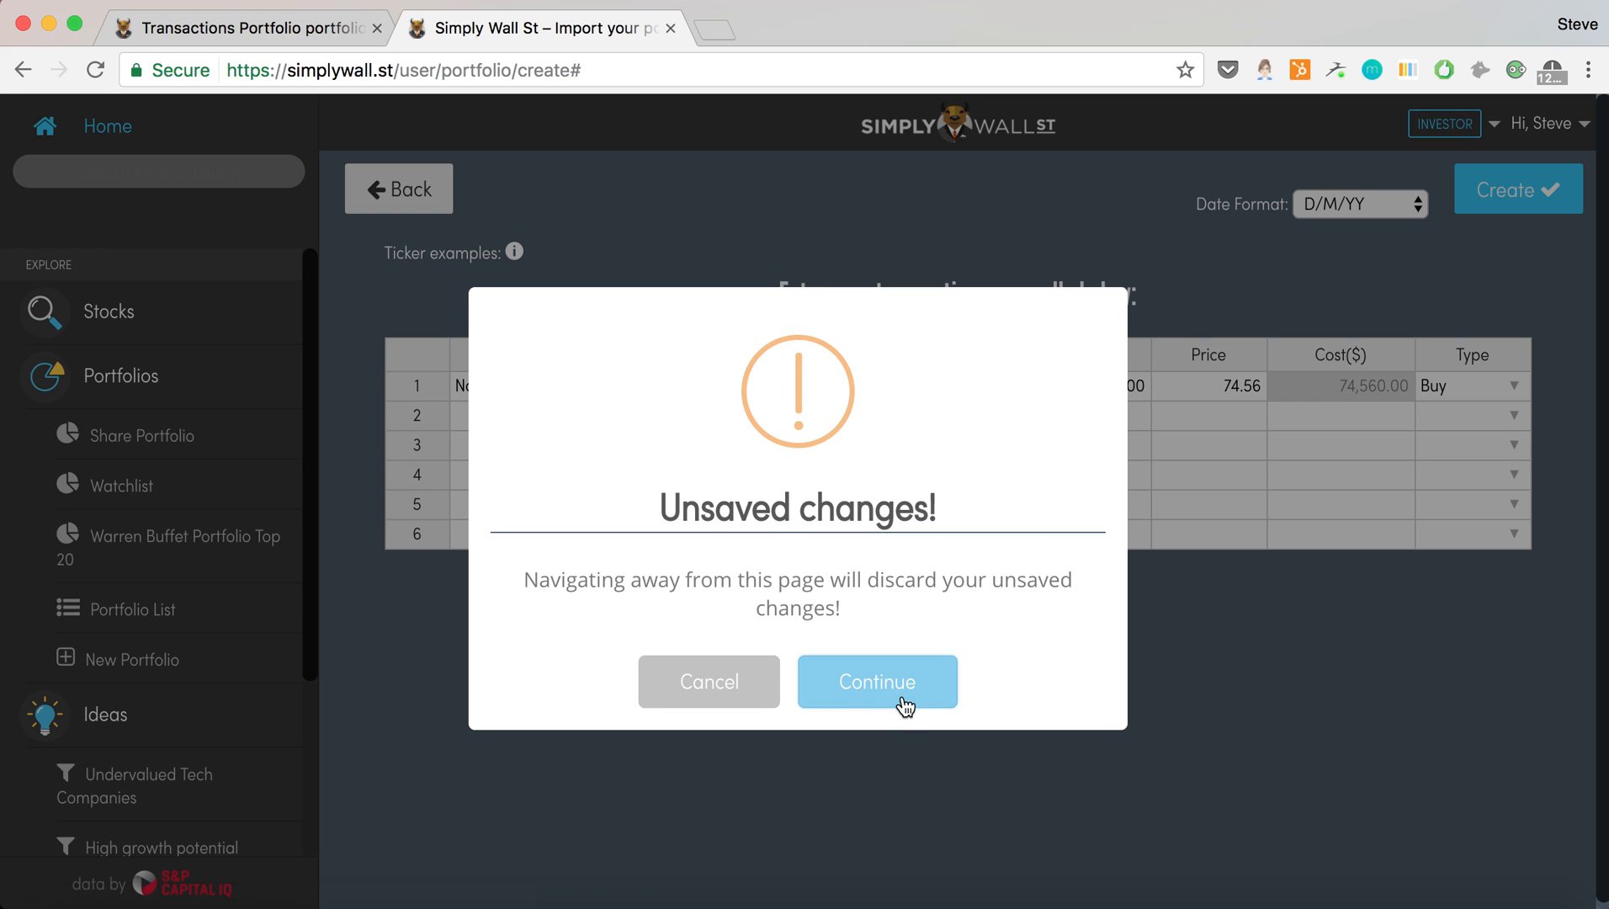
{"action": "left_click", "coordinate": [891, 693]}
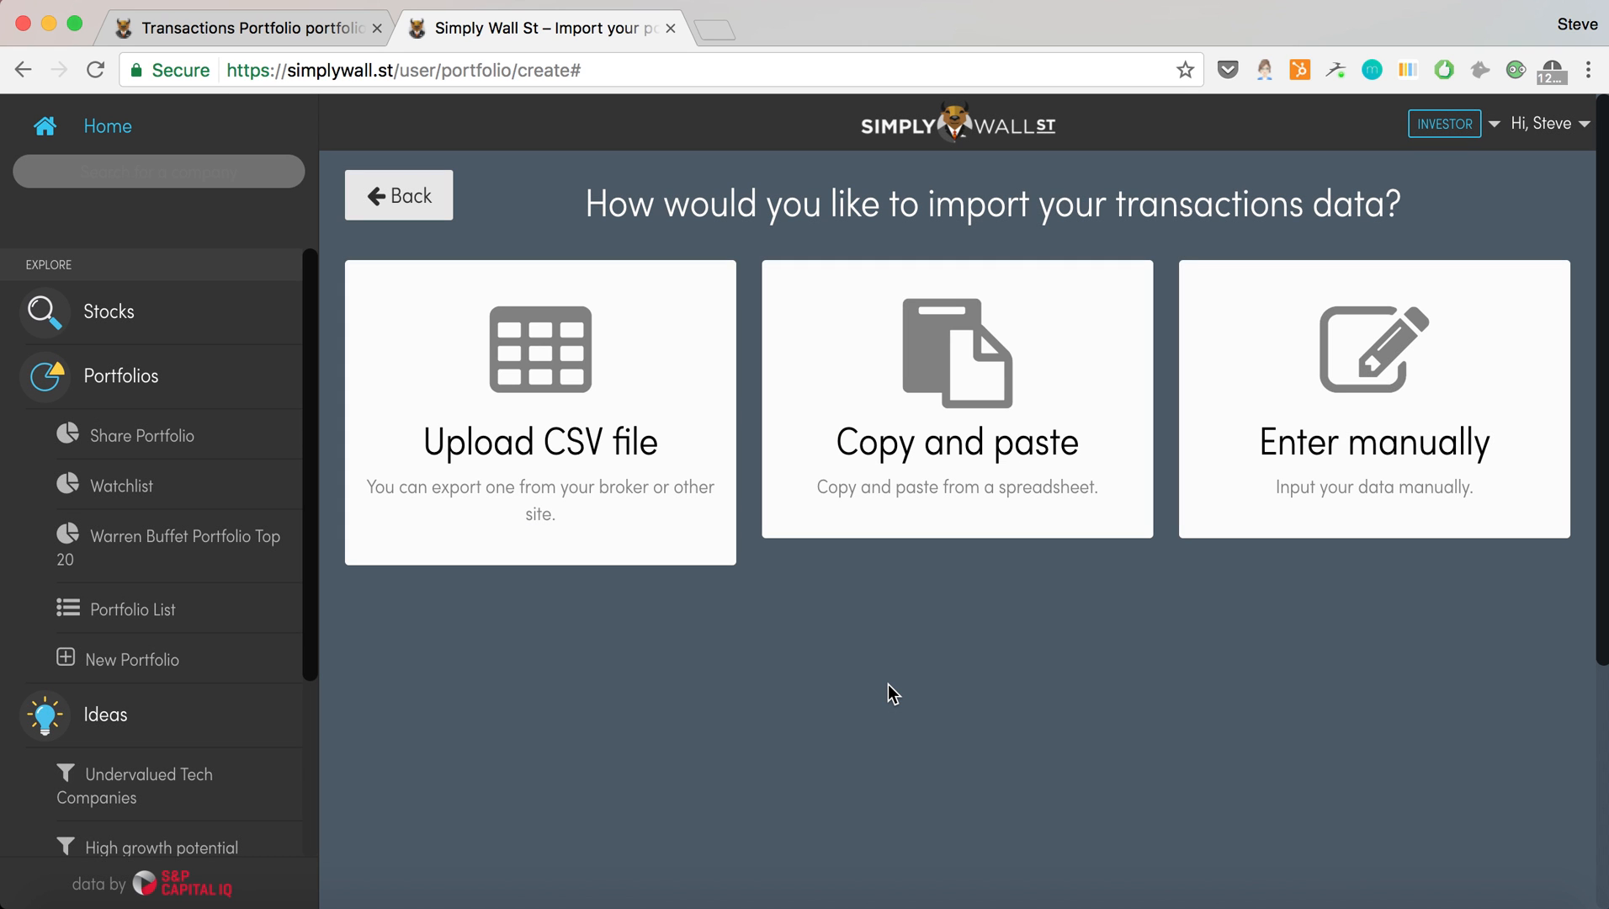
{"action": "left_click", "coordinate": [929, 431]}
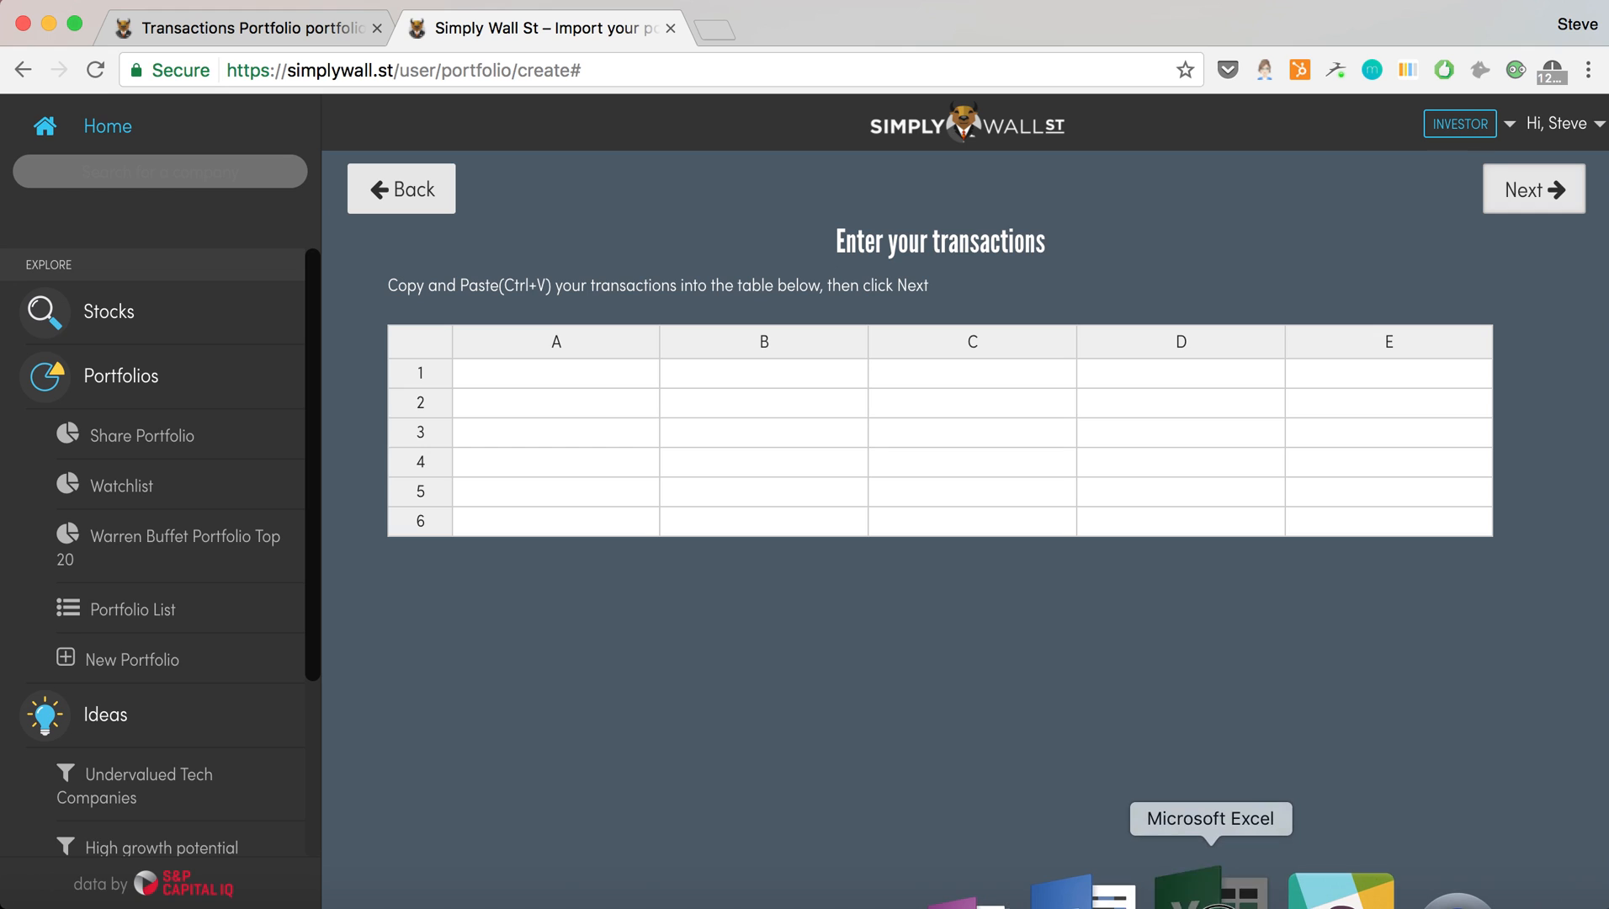
Switch to Microsoft Excel and copy the transaction rows A2:H12, excluding the header row
{"action": "left_click", "coordinate": [1211, 894]}
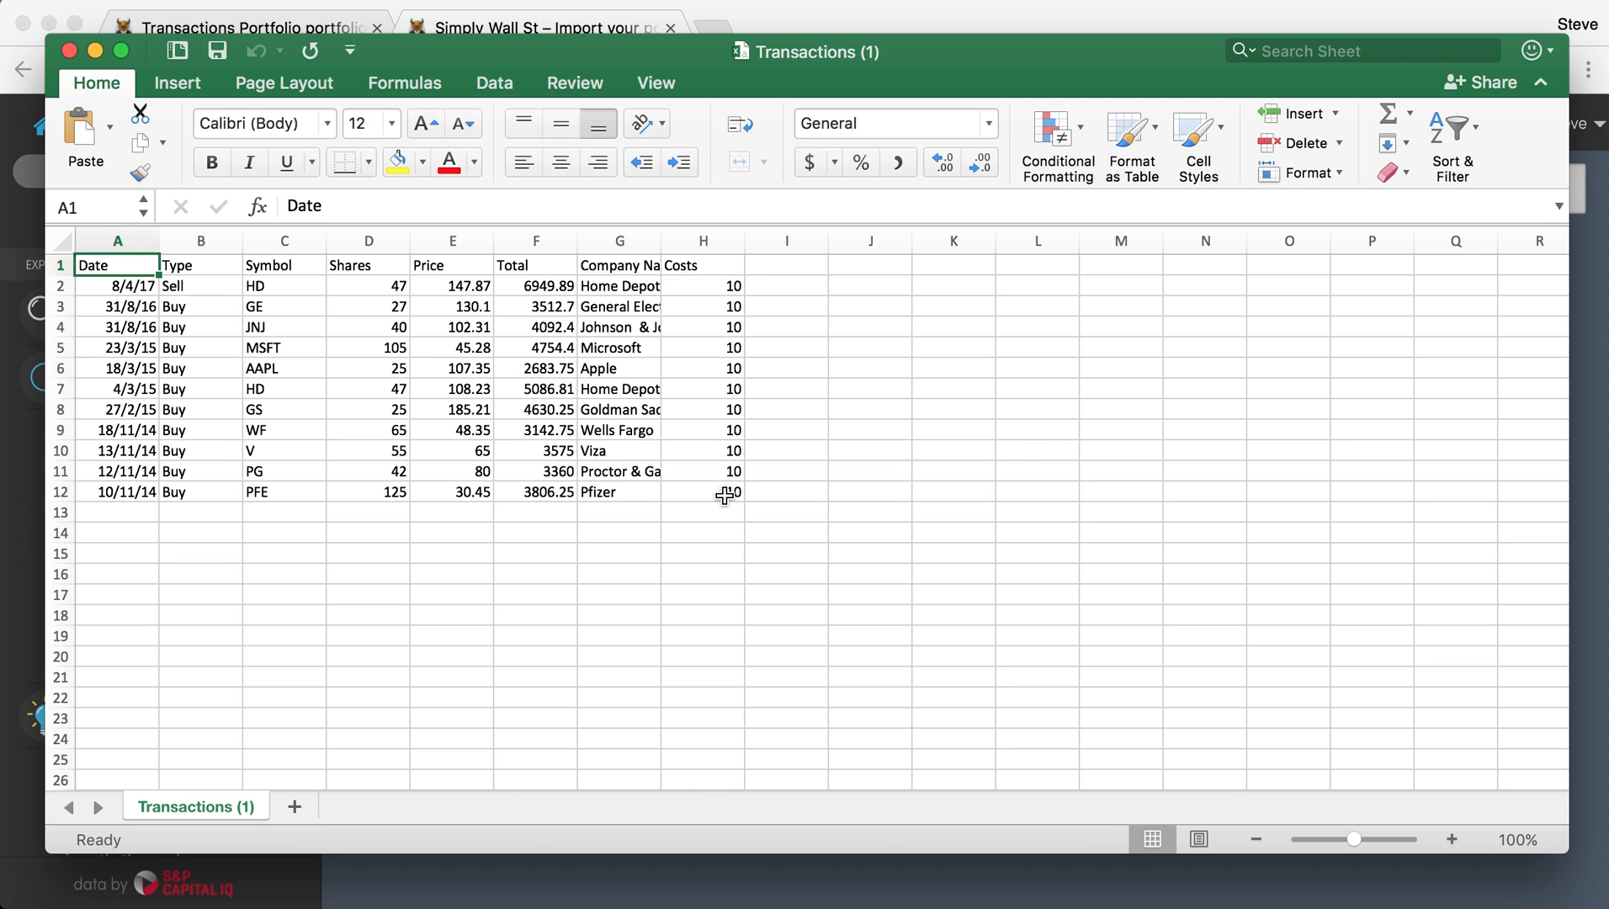
{"action": "left_click", "coordinate": [779, 550]}
{"action": "left_click", "coordinate": [710, 494]}
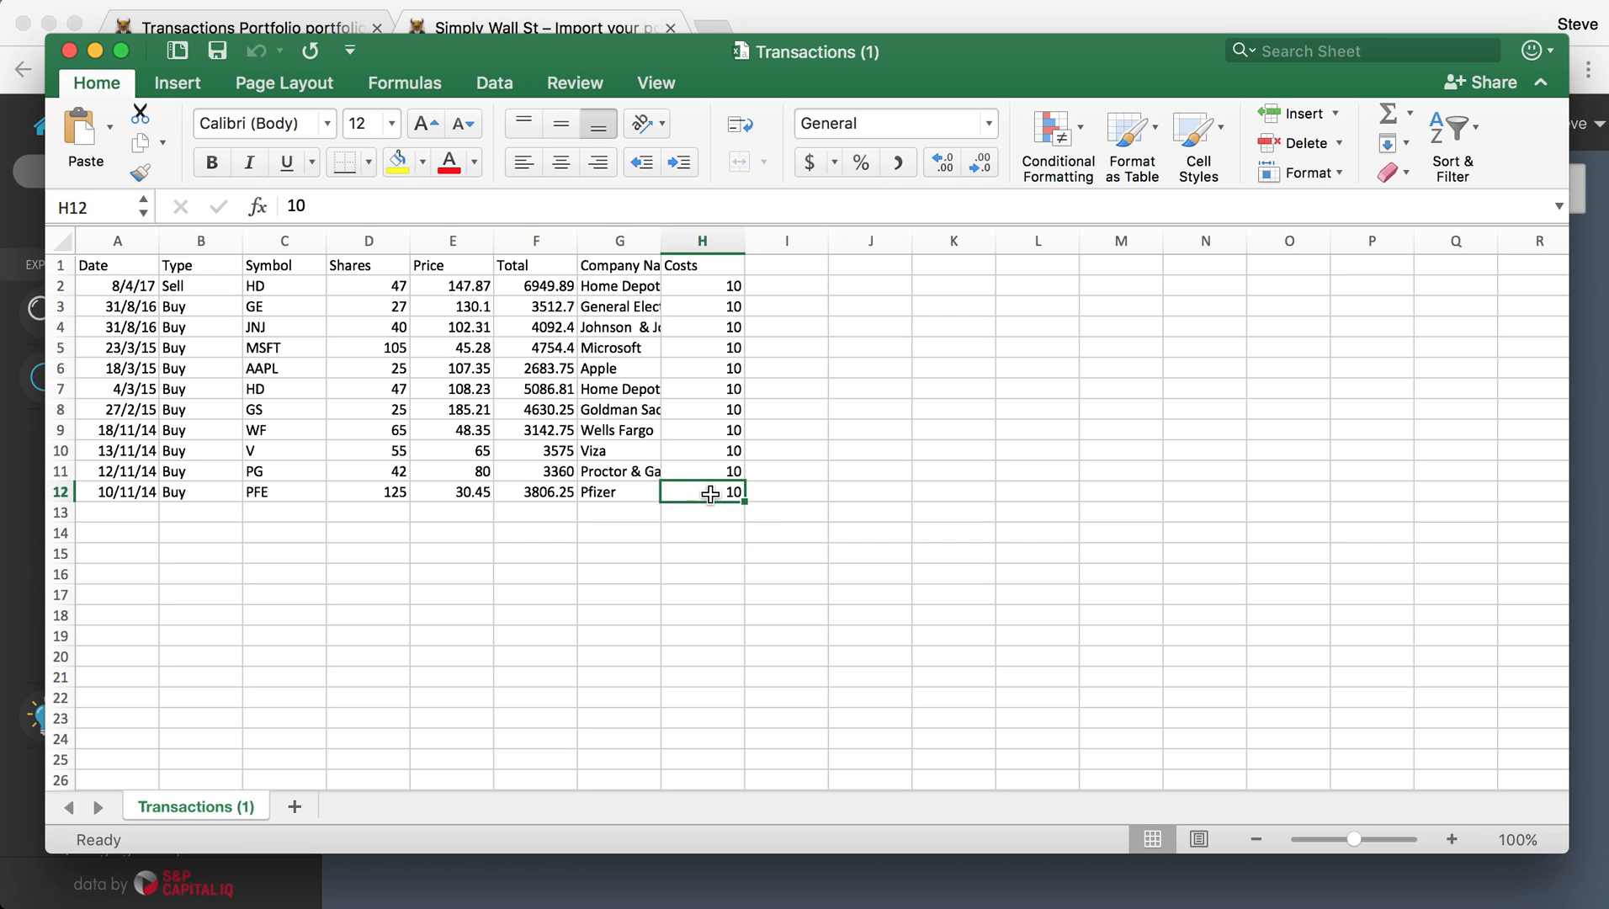
{"action": "key", "text": "shift+super+Up"}
{"action": "key", "text": "shift+super+Left"}
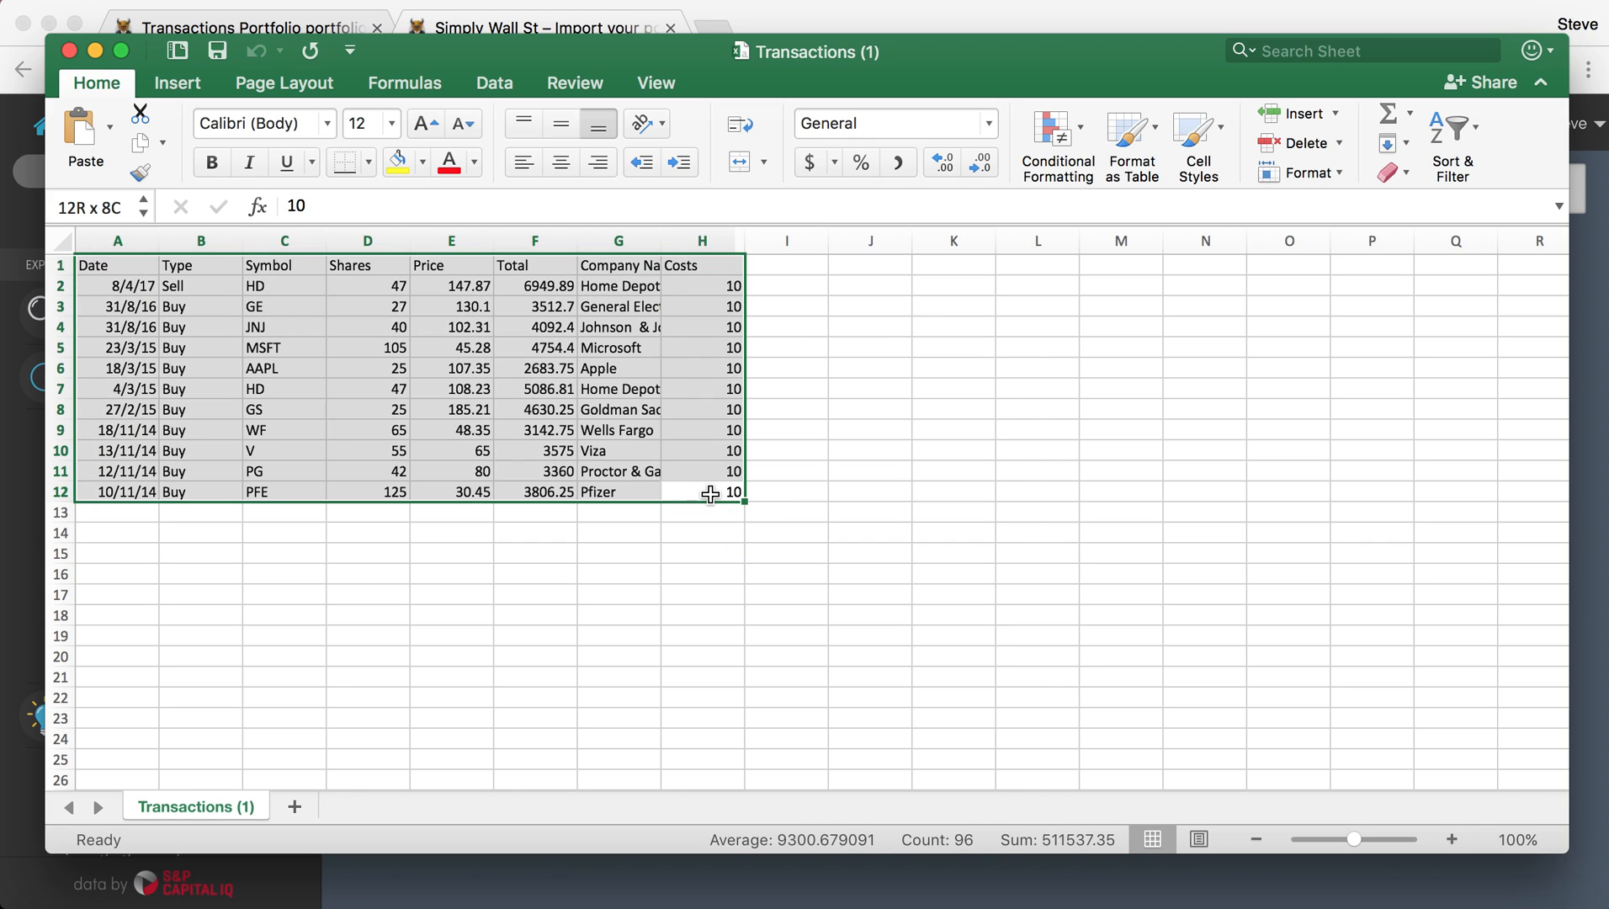
{"action": "key", "text": "shift+Down"}
{"action": "key", "text": "super+c"}
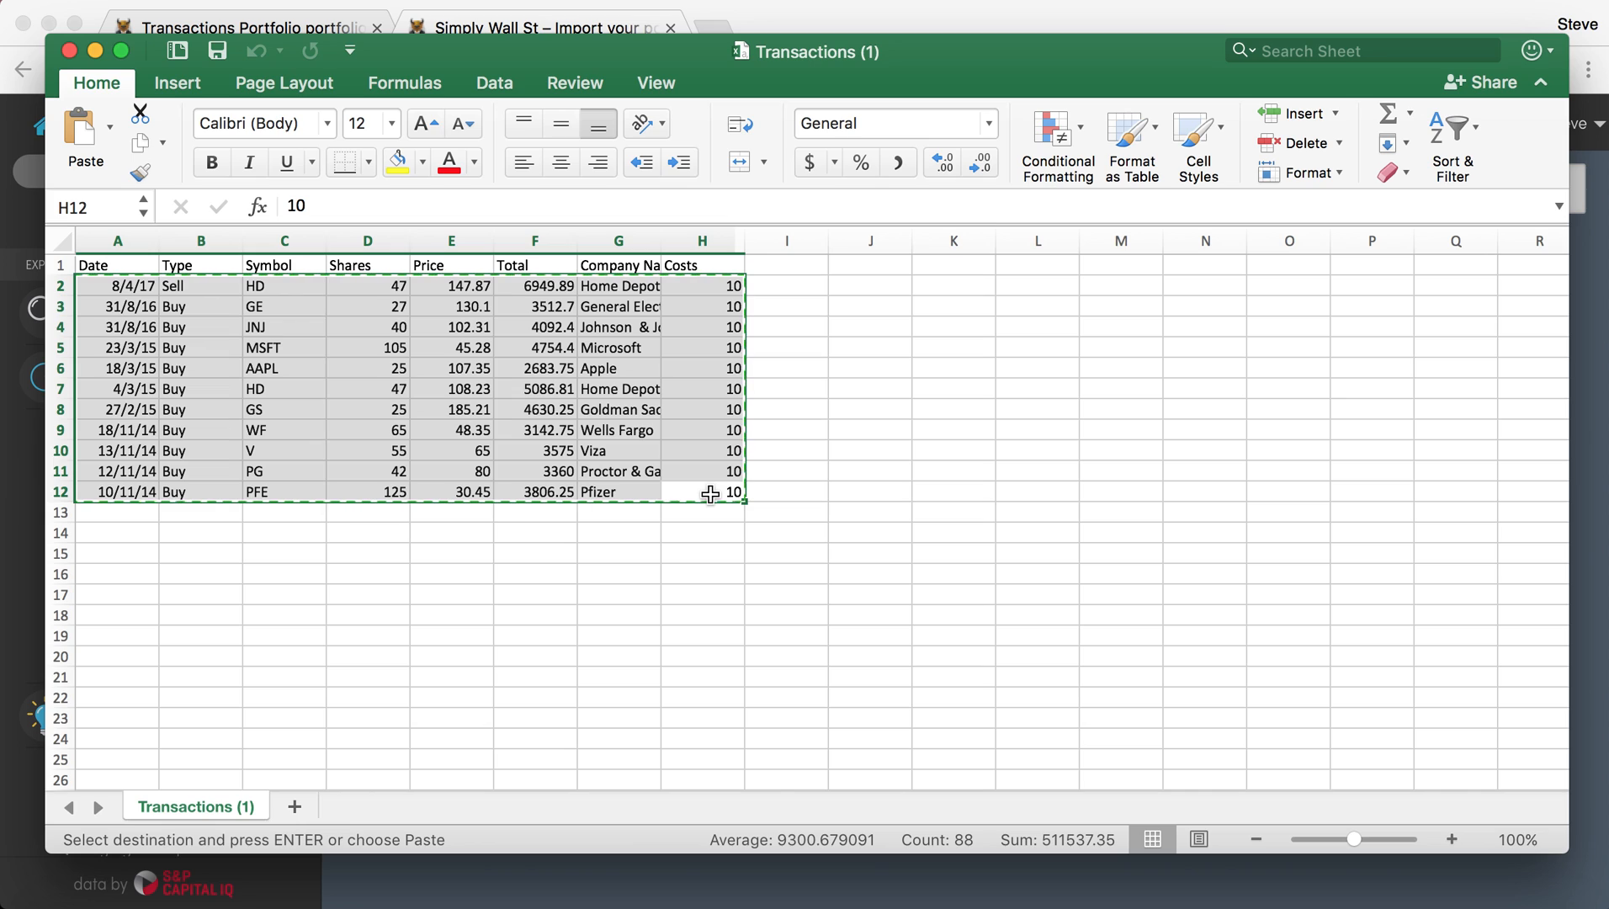
Switch back to Simply Wall St, paste the transactions starting at cell A1 of the import table, and proceed to column matching
{"action": "key", "text": "super+Tab"}
{"action": "left_click", "coordinate": [562, 371]}
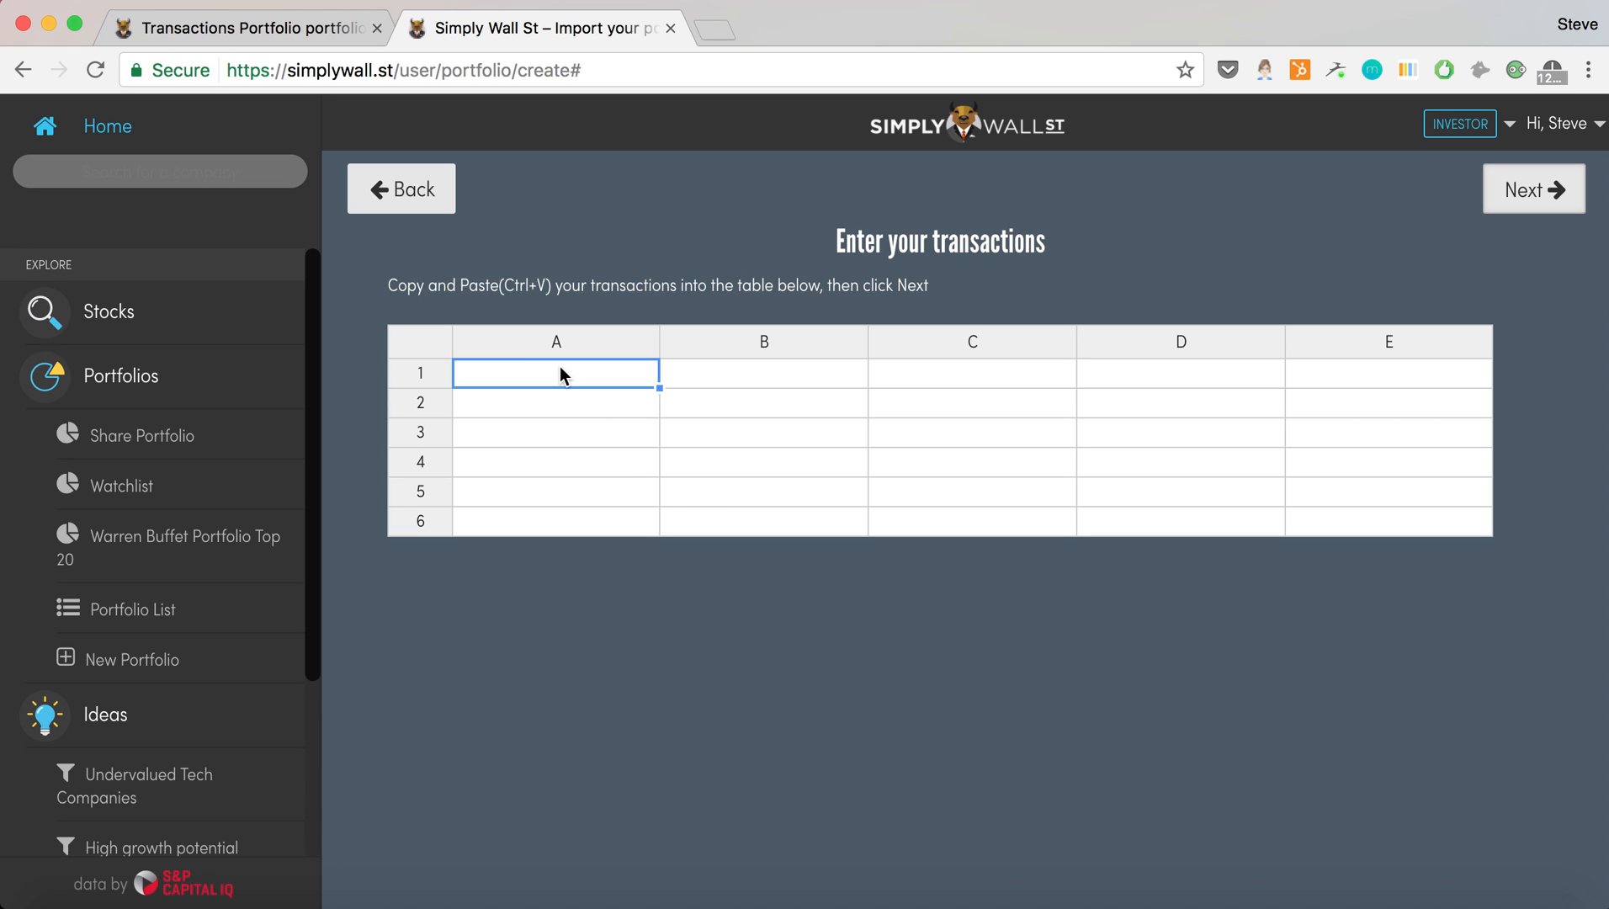
{"action": "key", "text": "super+v"}
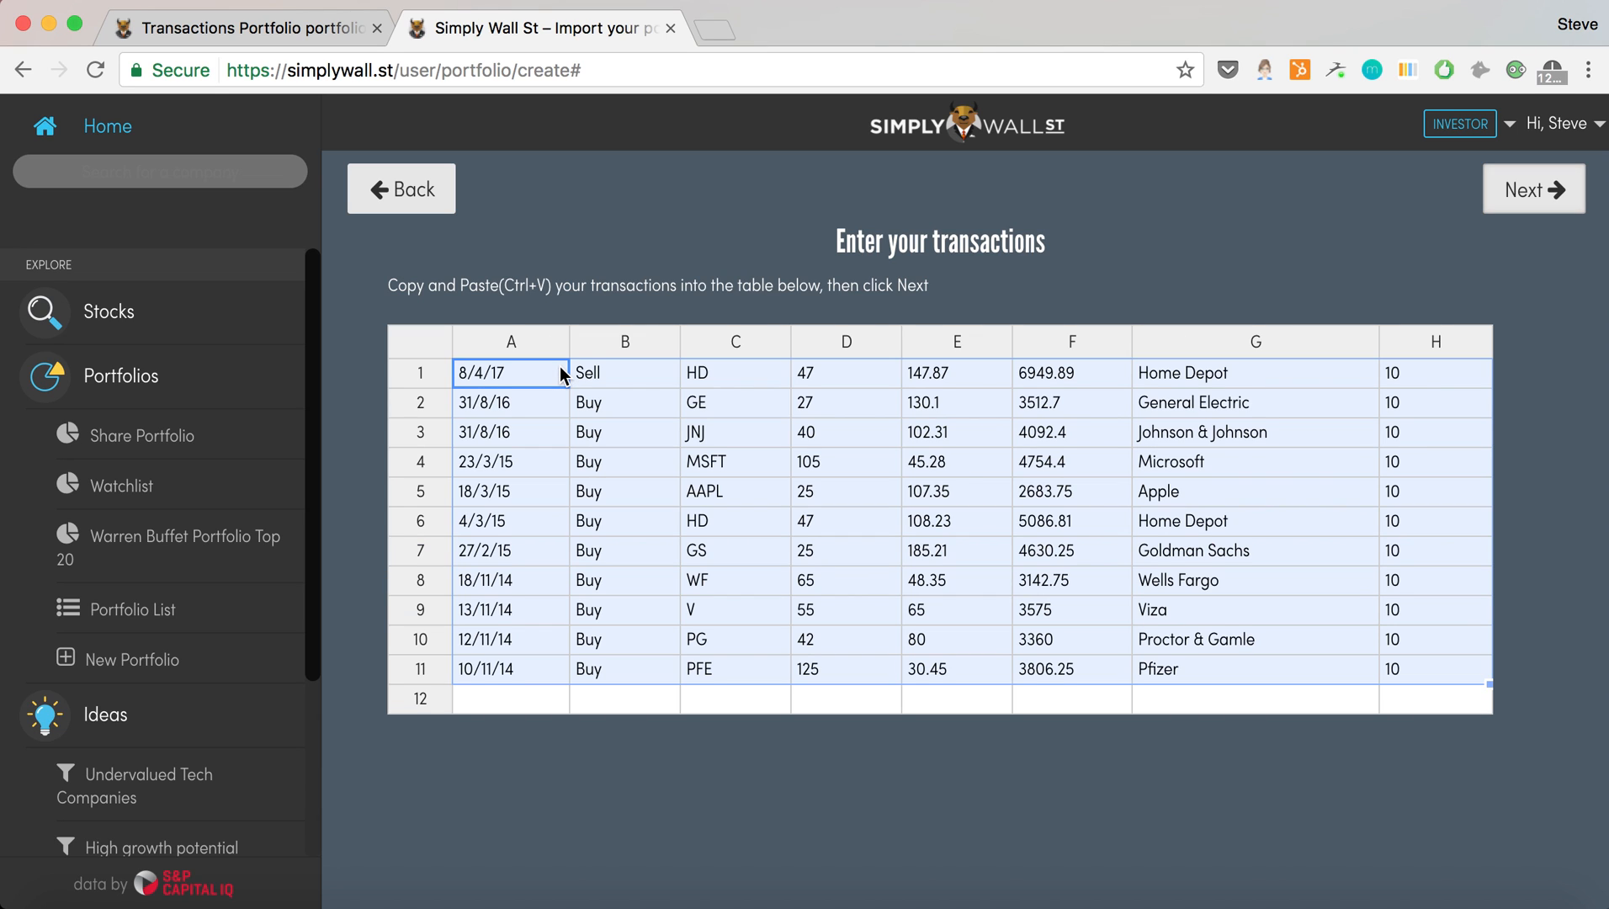
{"action": "left_click", "coordinate": [1501, 325]}
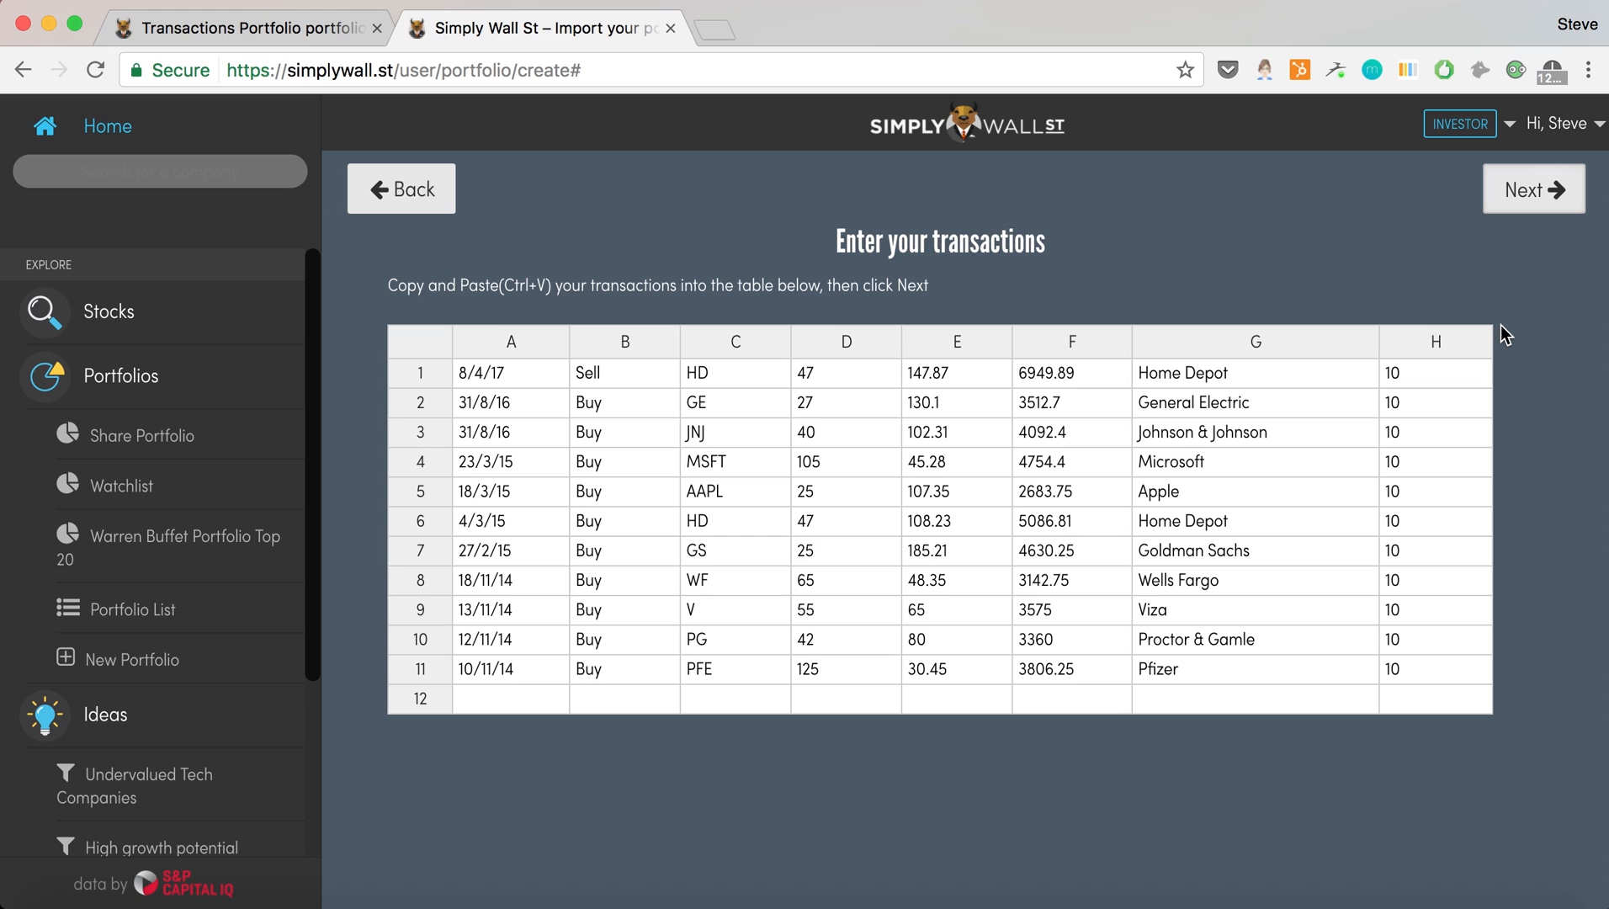
{"action": "left_click", "coordinate": [1525, 201]}
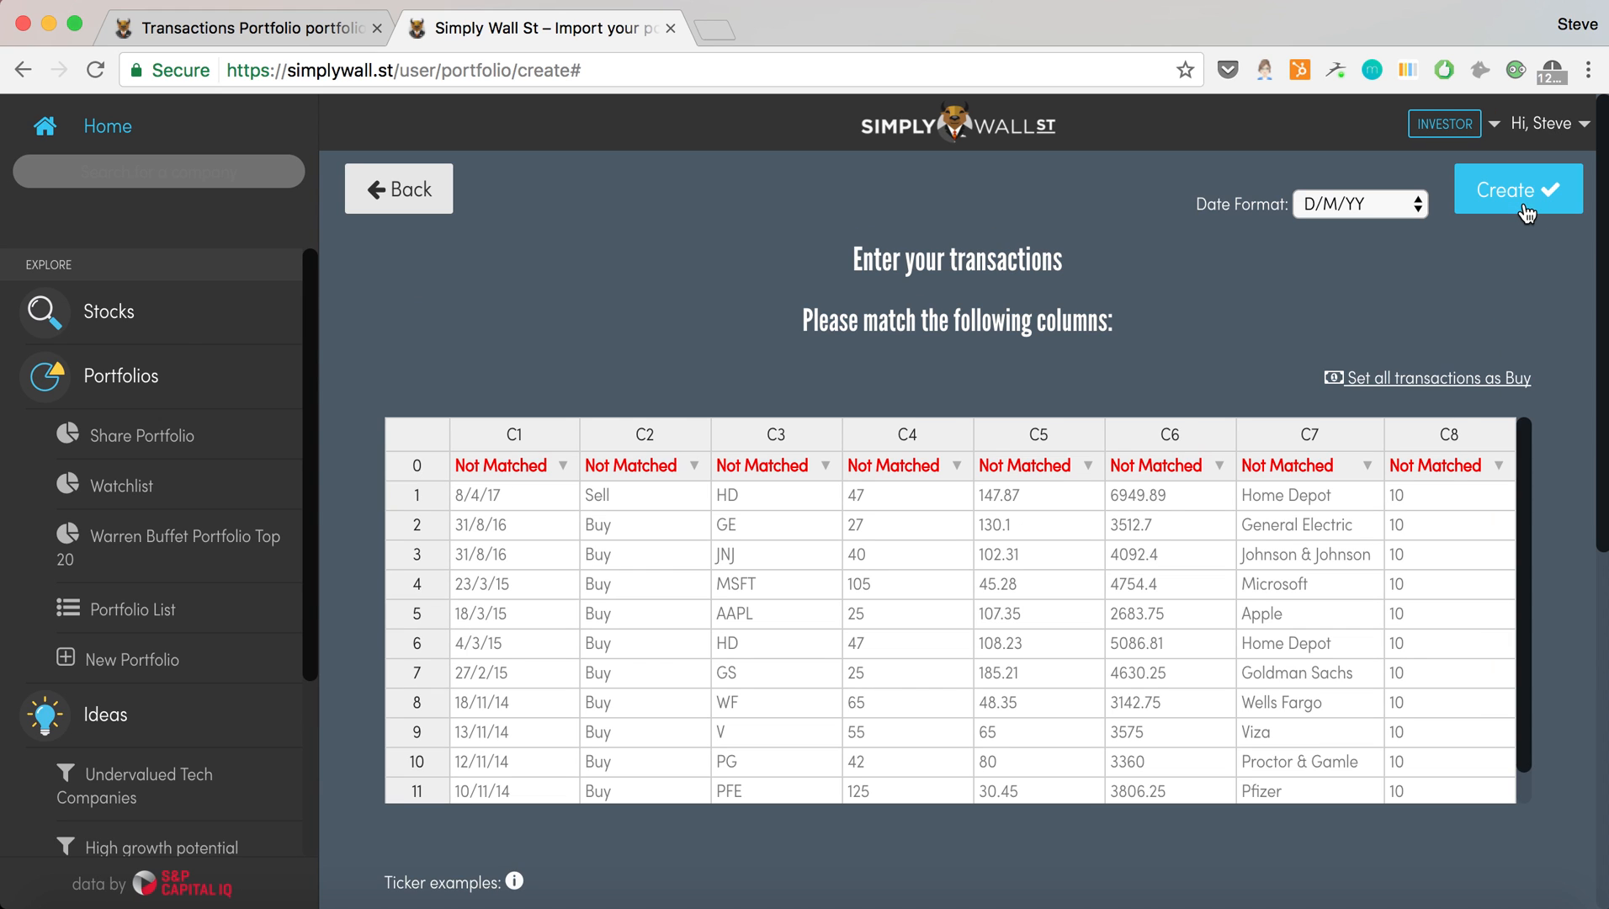
Review the required columns for the pasted transactions and match column C1 to Date
{"action": "left_click", "coordinate": [1524, 204]}
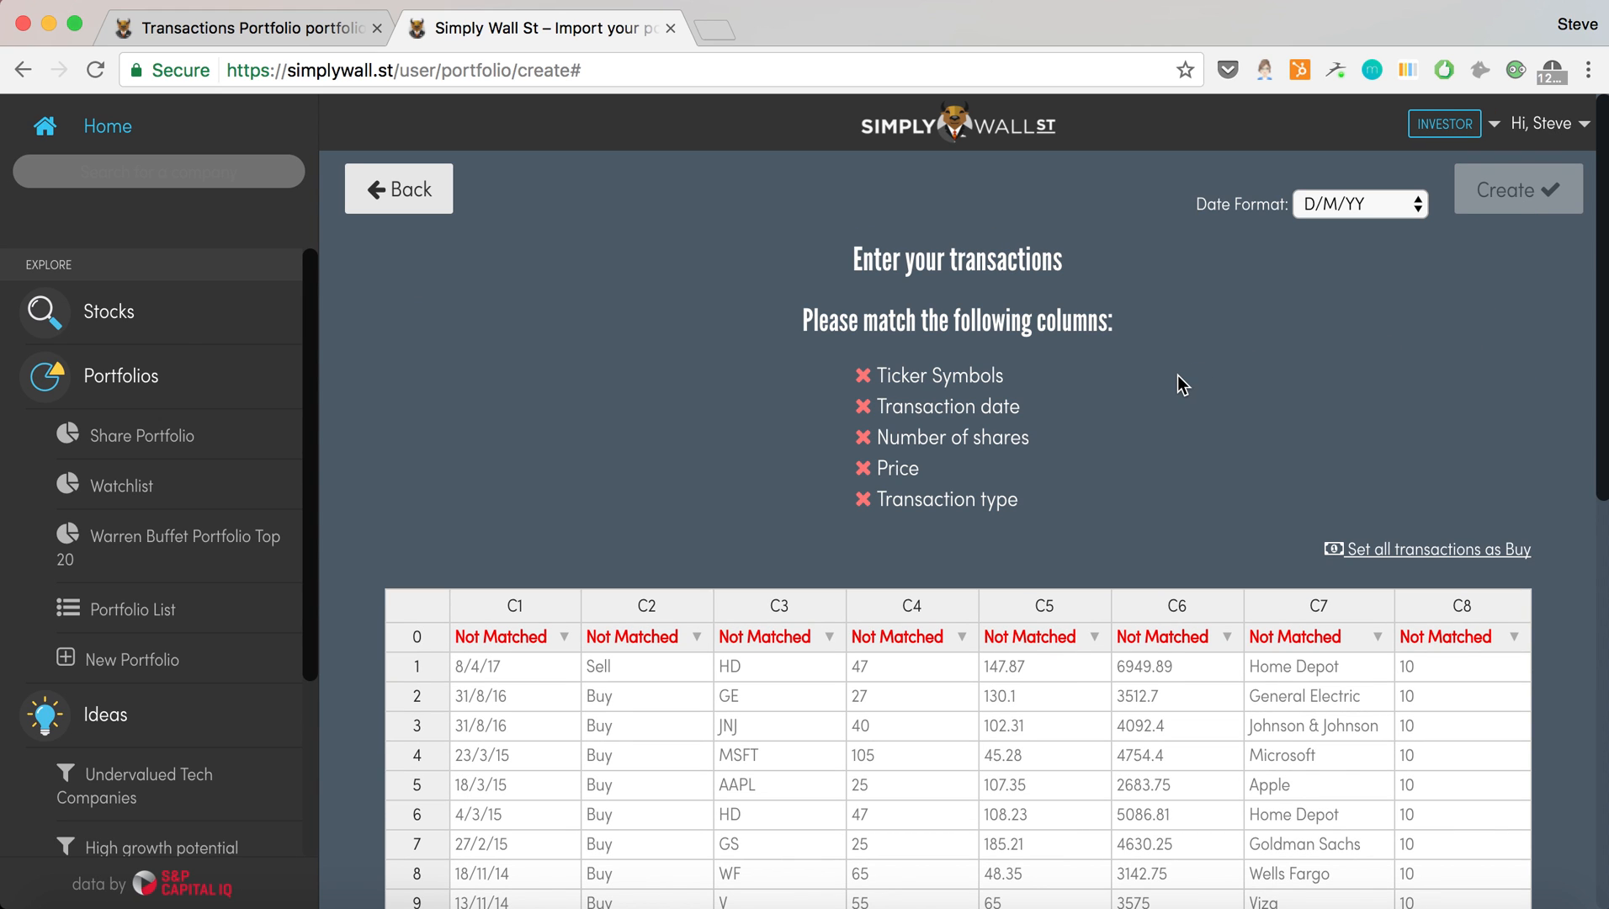
{"action": "scroll", "coordinate": [1178, 374], "scroll_direction": "down", "scroll_amount": 3}
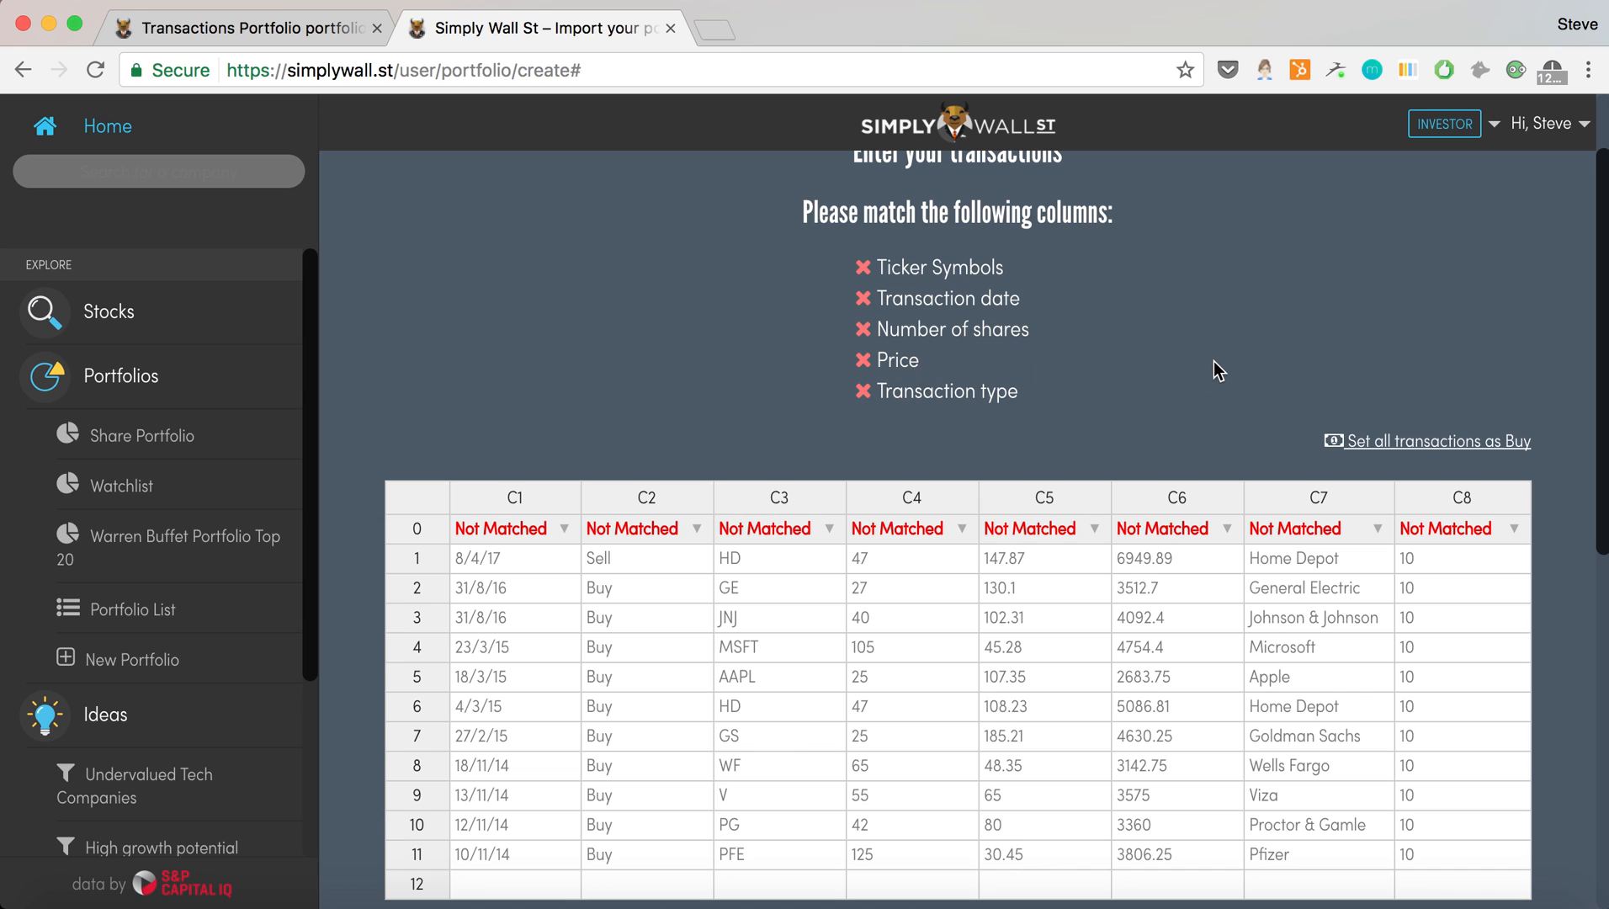
{"action": "scroll", "coordinate": [1215, 362], "scroll_direction": "down", "scroll_amount": 2}
{"action": "scroll", "coordinate": [901, 868], "scroll_direction": "down", "scroll_amount": 4}
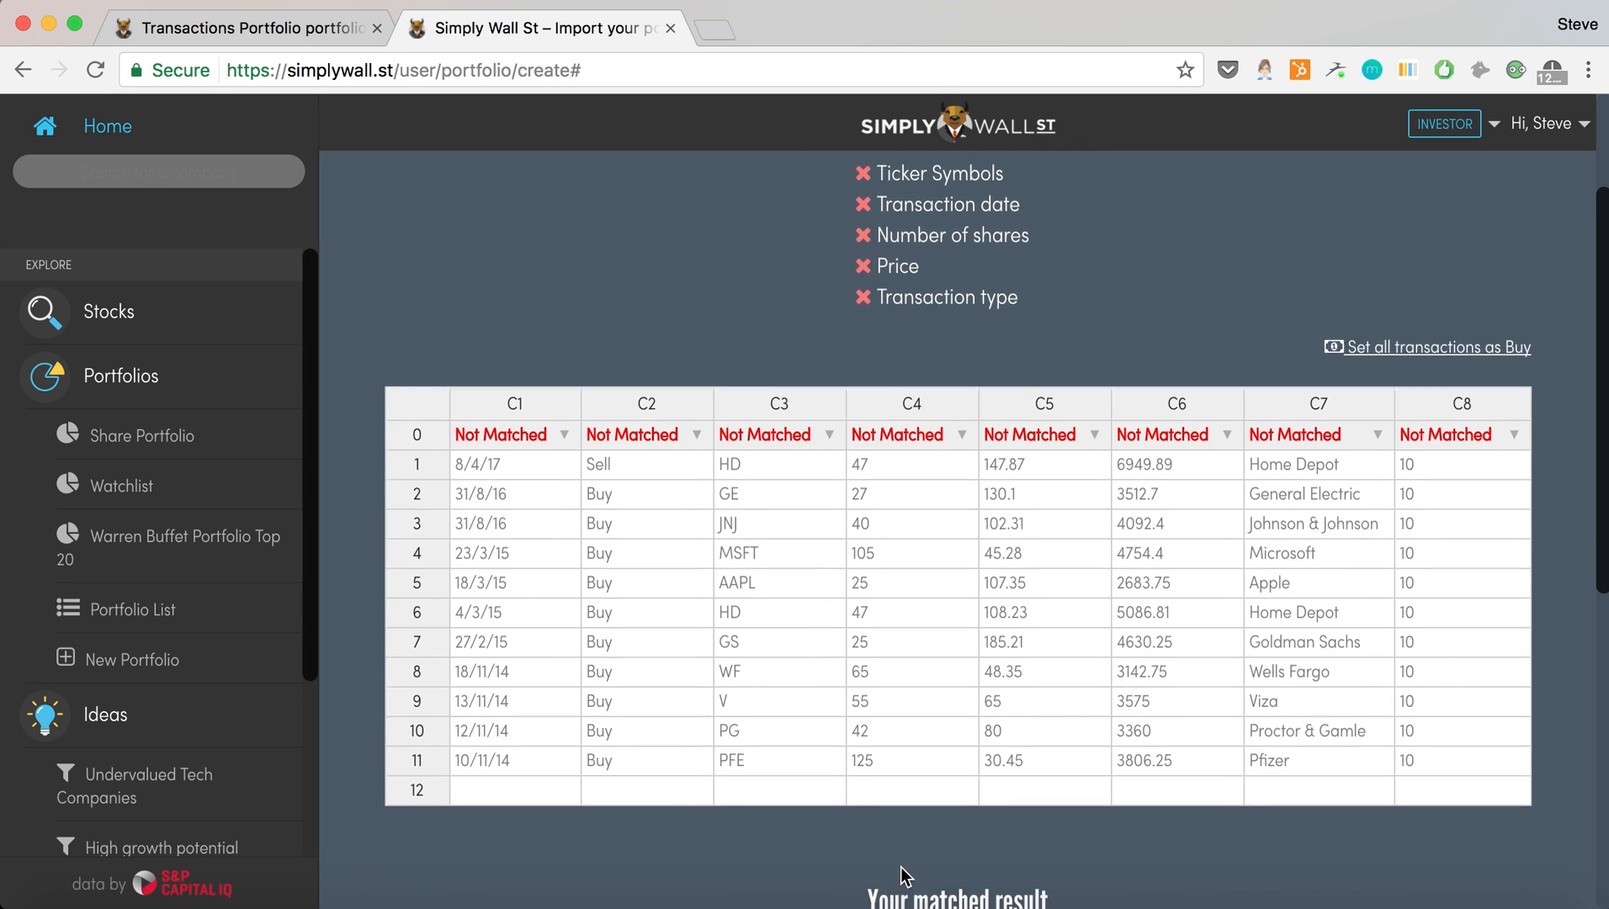
{"action": "scroll", "coordinate": [744, 761], "scroll_direction": "down", "scroll_amount": 1}
{"action": "scroll", "coordinate": [744, 761], "scroll_direction": "up", "scroll_amount": 2}
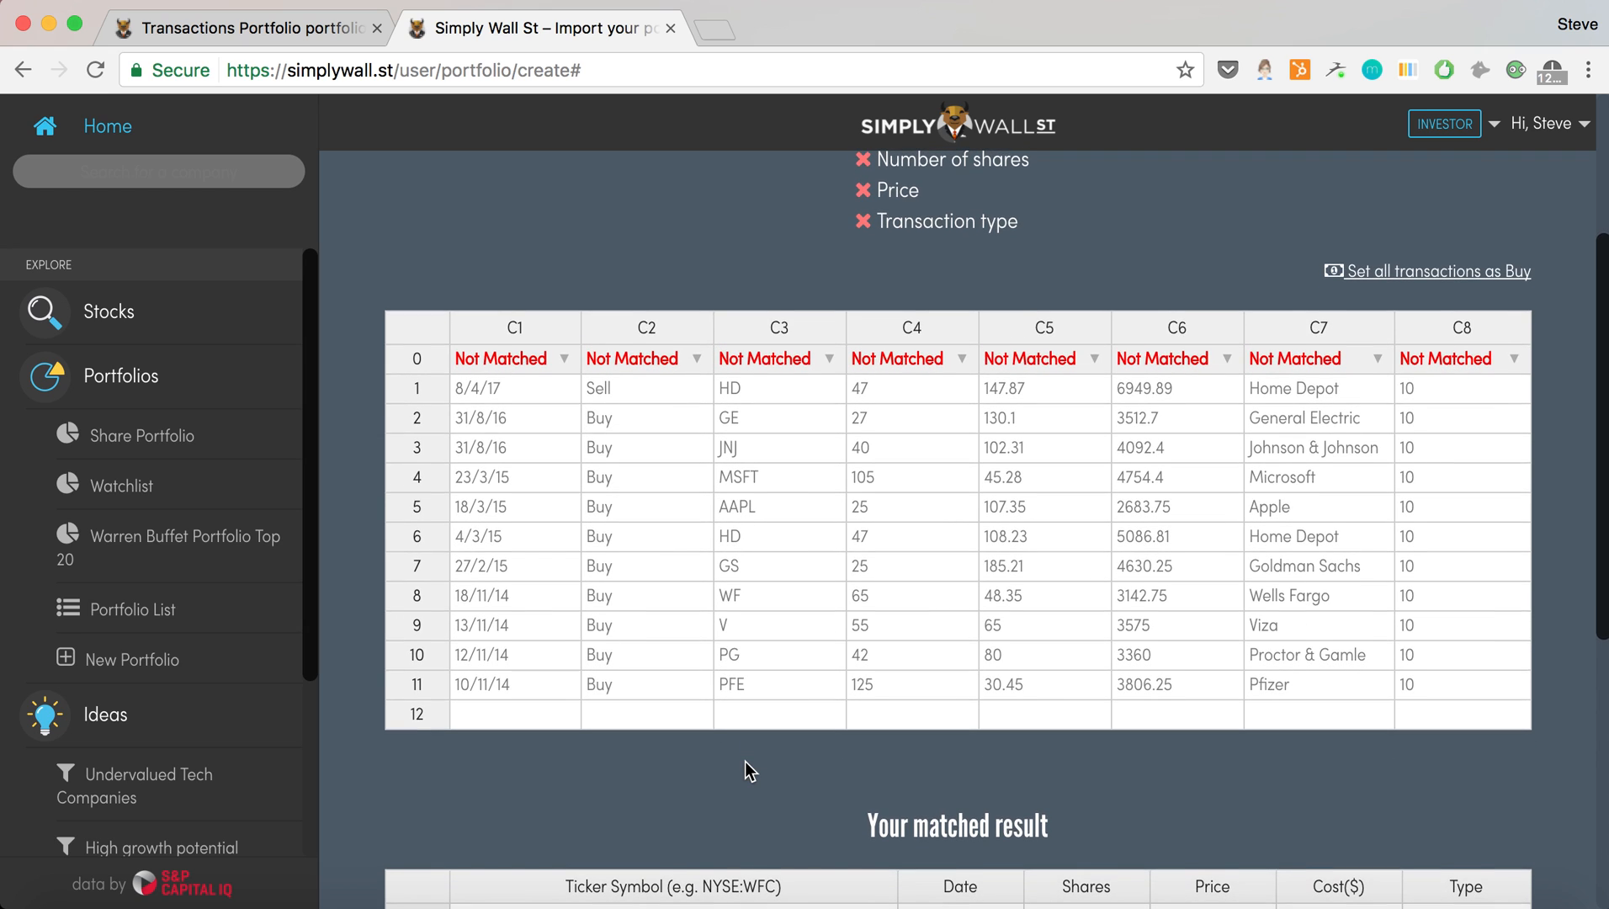
{"action": "scroll", "coordinate": [745, 769], "scroll_direction": "up", "scroll_amount": 1}
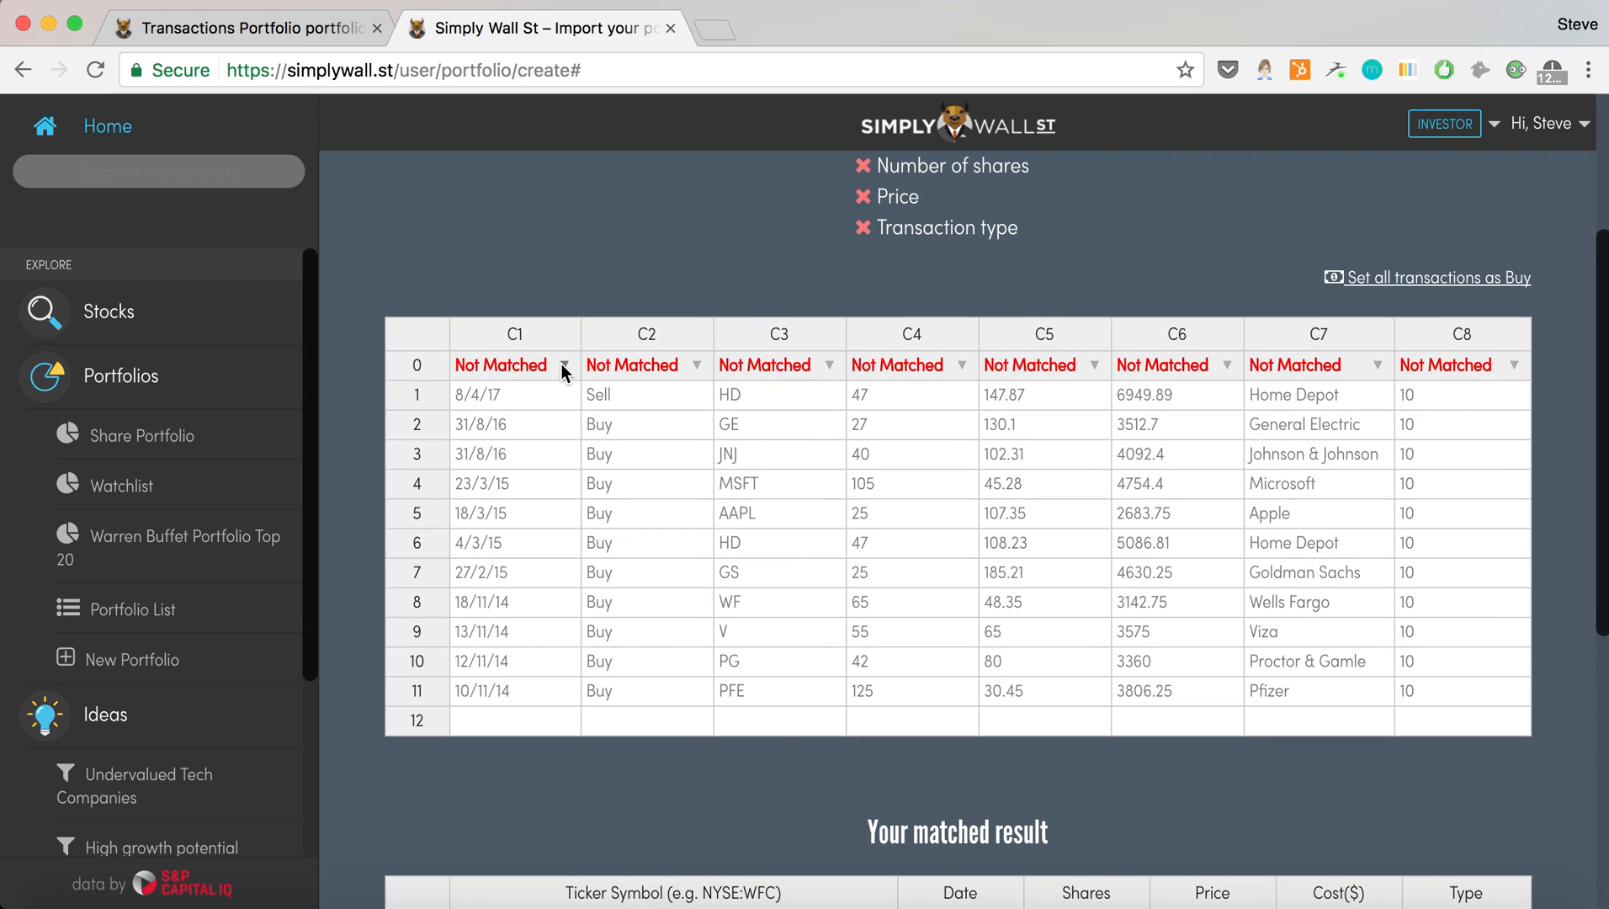
{"action": "scroll", "coordinate": [562, 364], "scroll_direction": "up", "scroll_amount": 1}
{"action": "scroll", "coordinate": [716, 274], "scroll_direction": "up", "scroll_amount": 3}
{"action": "scroll", "coordinate": [716, 274], "scroll_direction": "down", "scroll_amount": 1}
{"action": "left_click", "coordinate": [566, 455]}
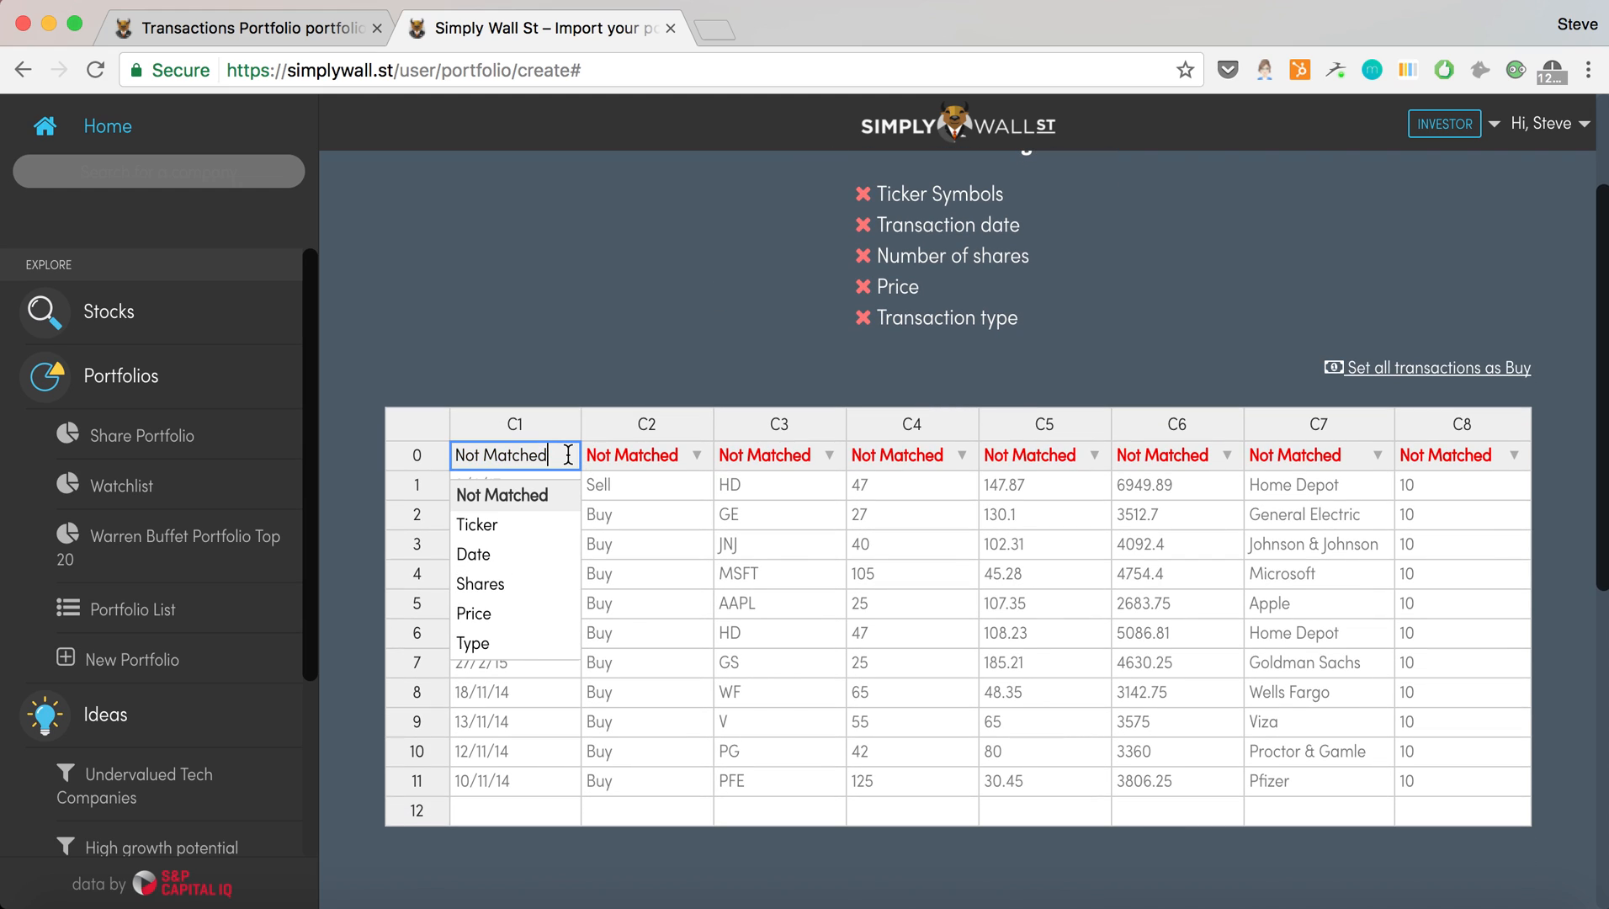
{"action": "left_click", "coordinate": [487, 556]}
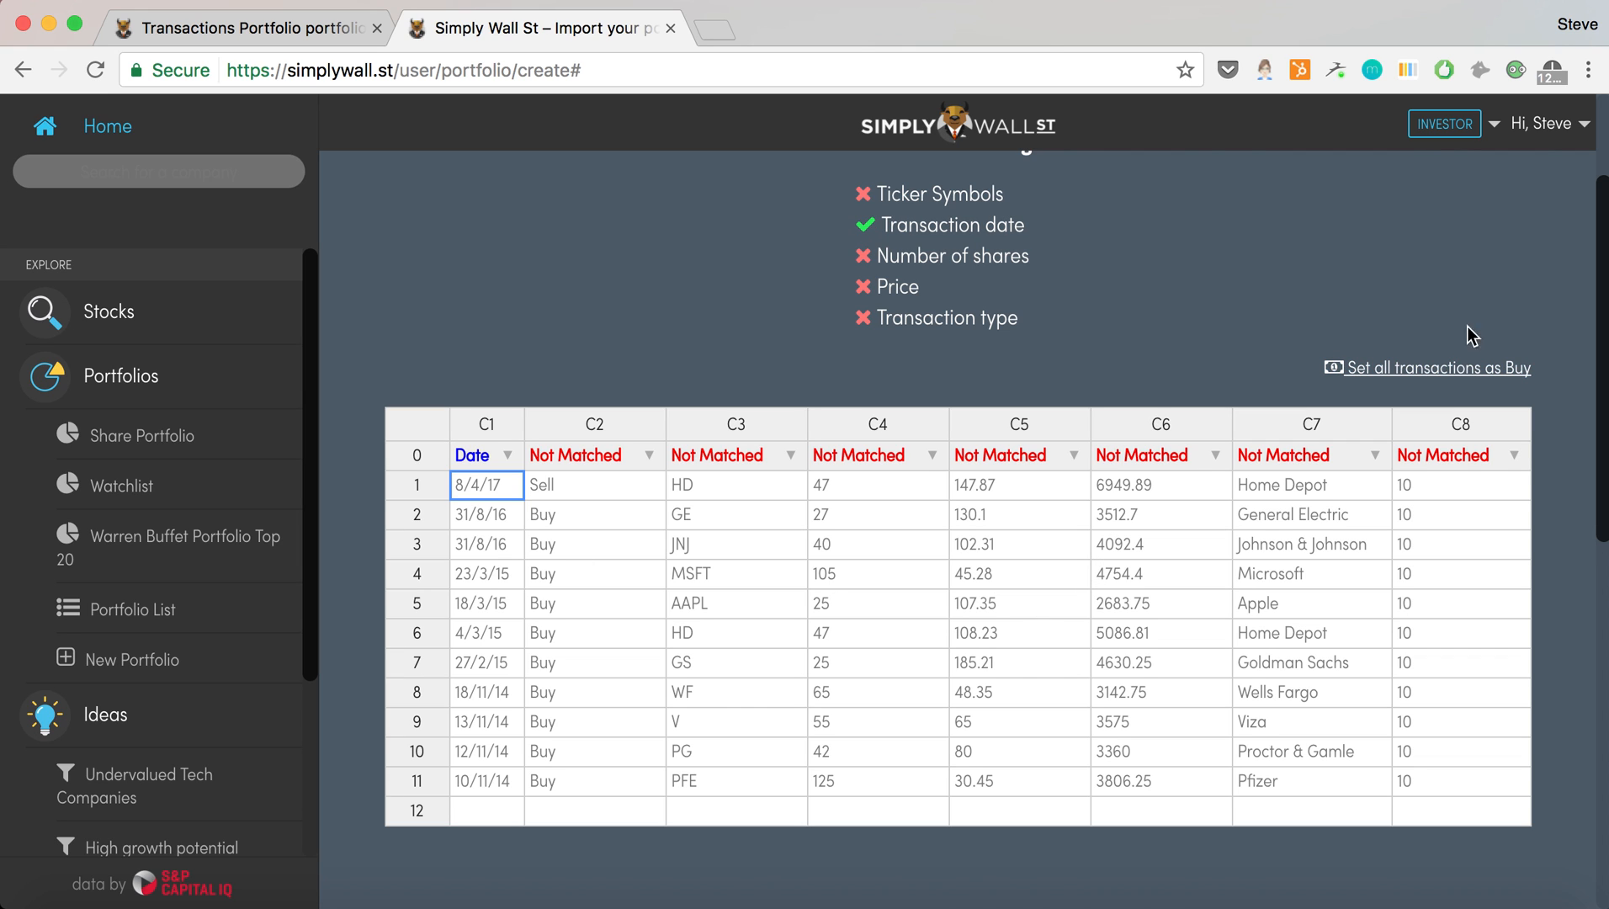
Check the matched result table, then match column C2 to Type and column C3 to Ticker
{"action": "scroll", "coordinate": [1554, 572], "scroll_direction": "down", "scroll_amount": 5}
{"action": "scroll", "coordinate": [1554, 574], "scroll_direction": "down", "scroll_amount": 2}
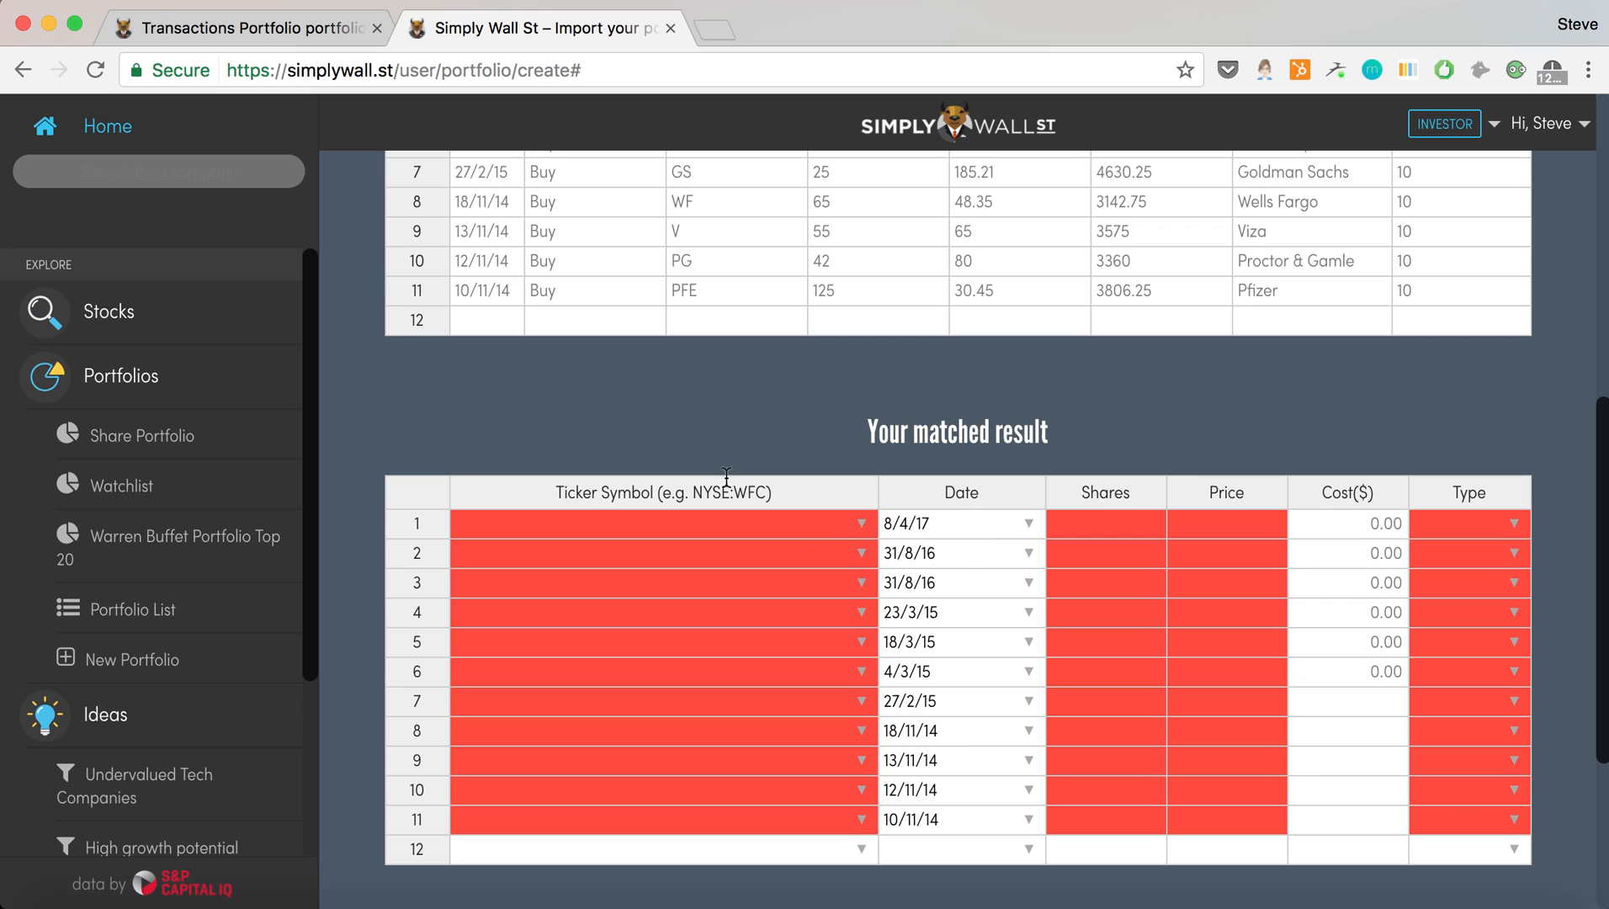
{"action": "scroll", "coordinate": [1494, 385], "scroll_direction": "up", "scroll_amount": 4}
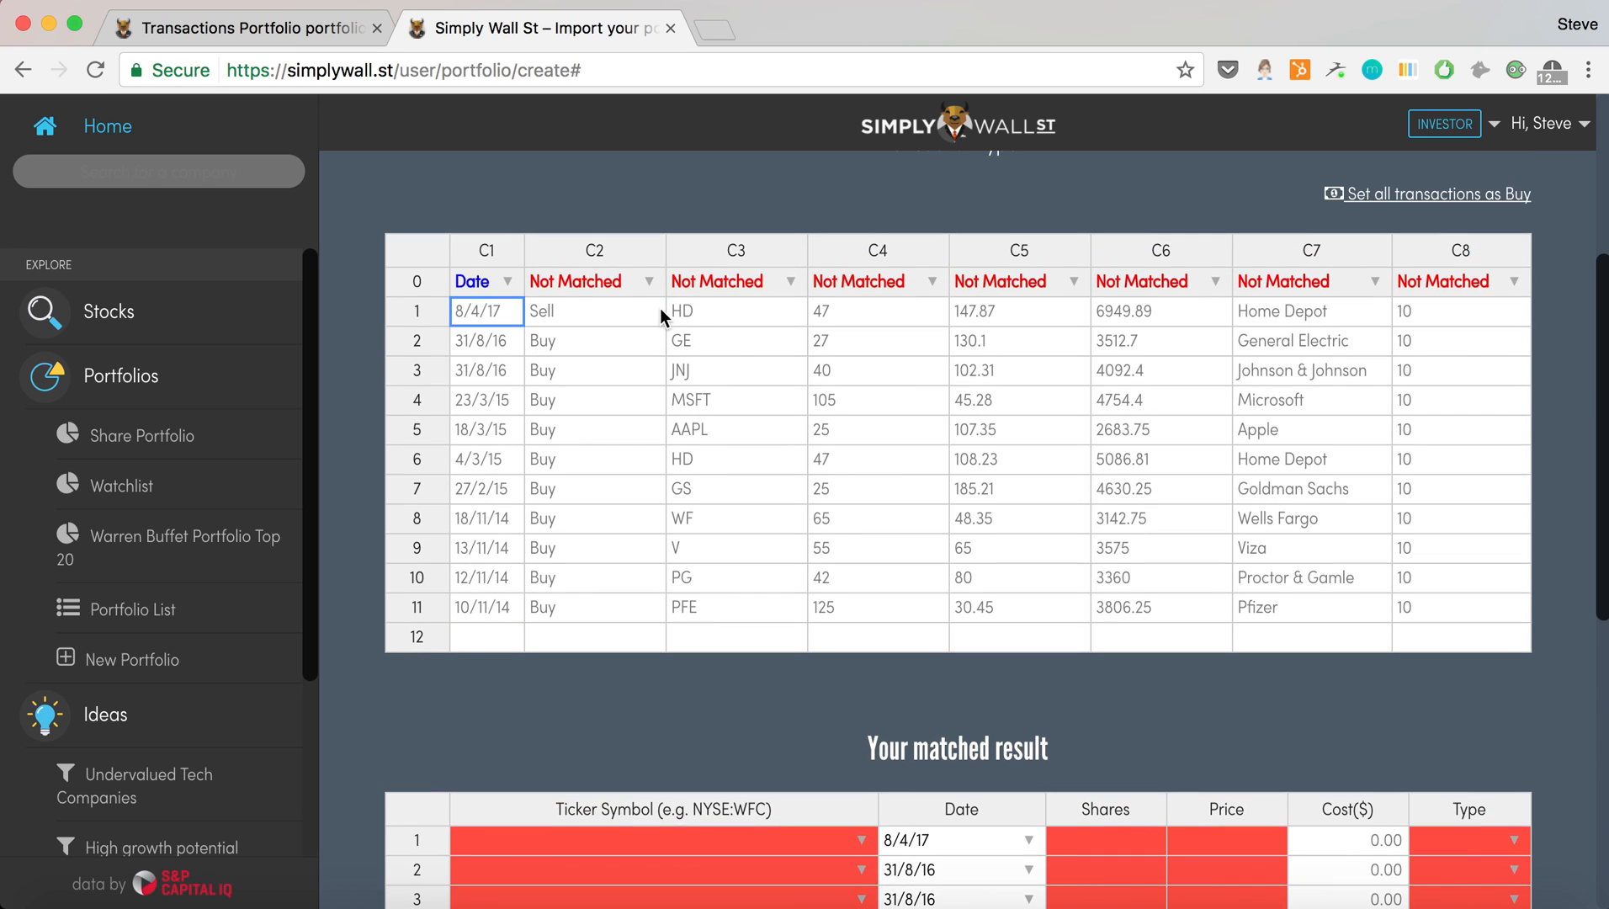
{"action": "left_click", "coordinate": [649, 282]}
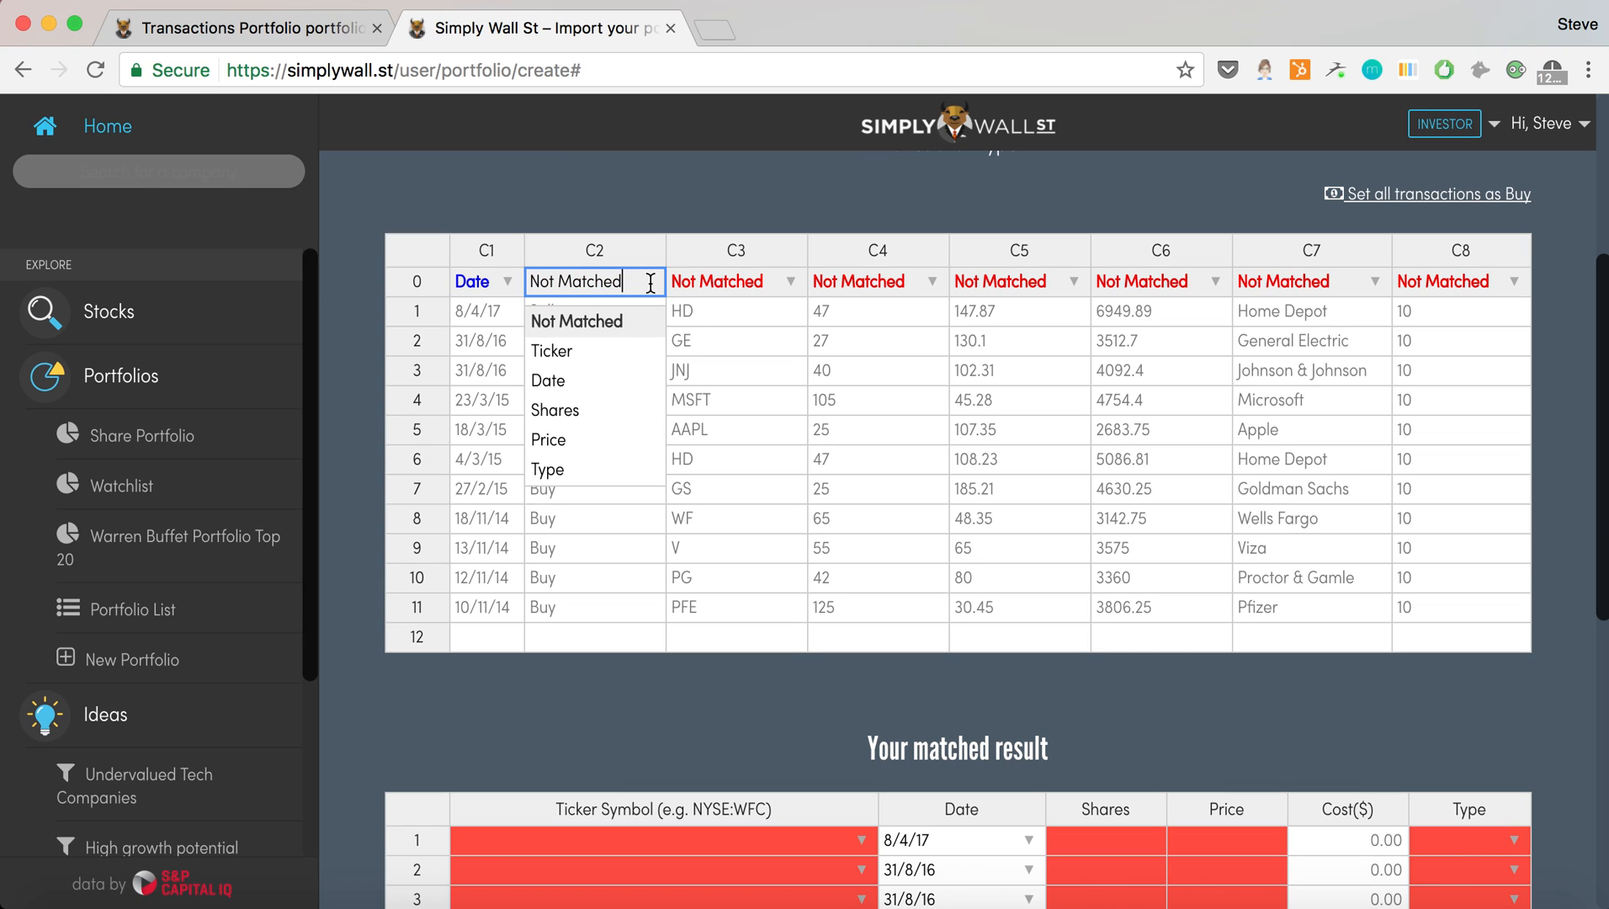
{"action": "left_click", "coordinate": [546, 471]}
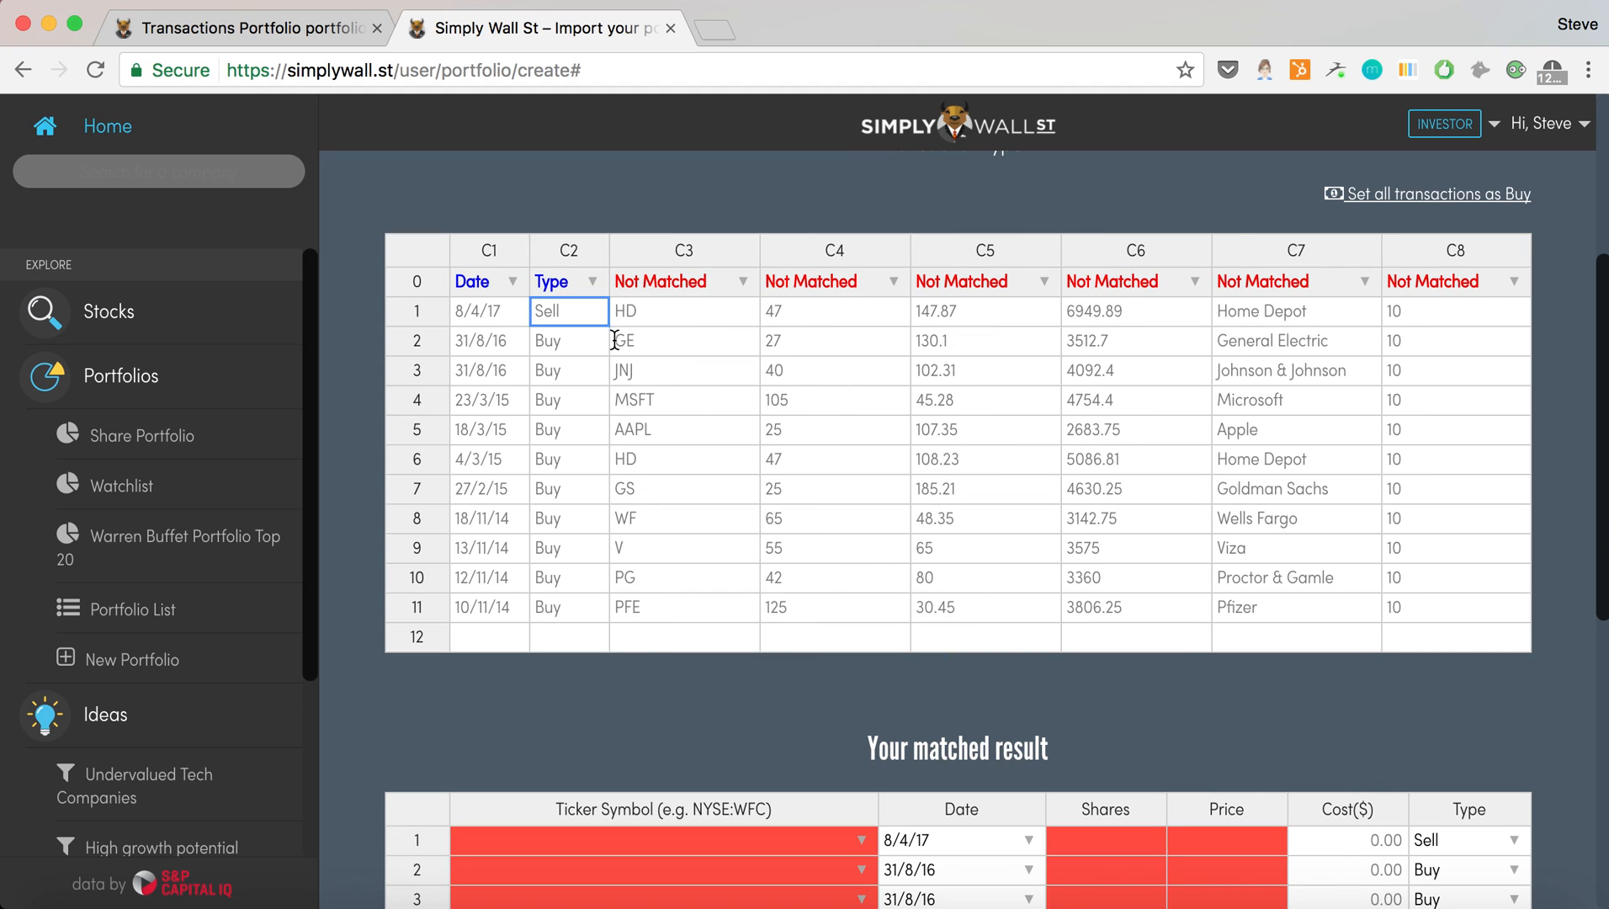
{"action": "left_click", "coordinate": [744, 283]}
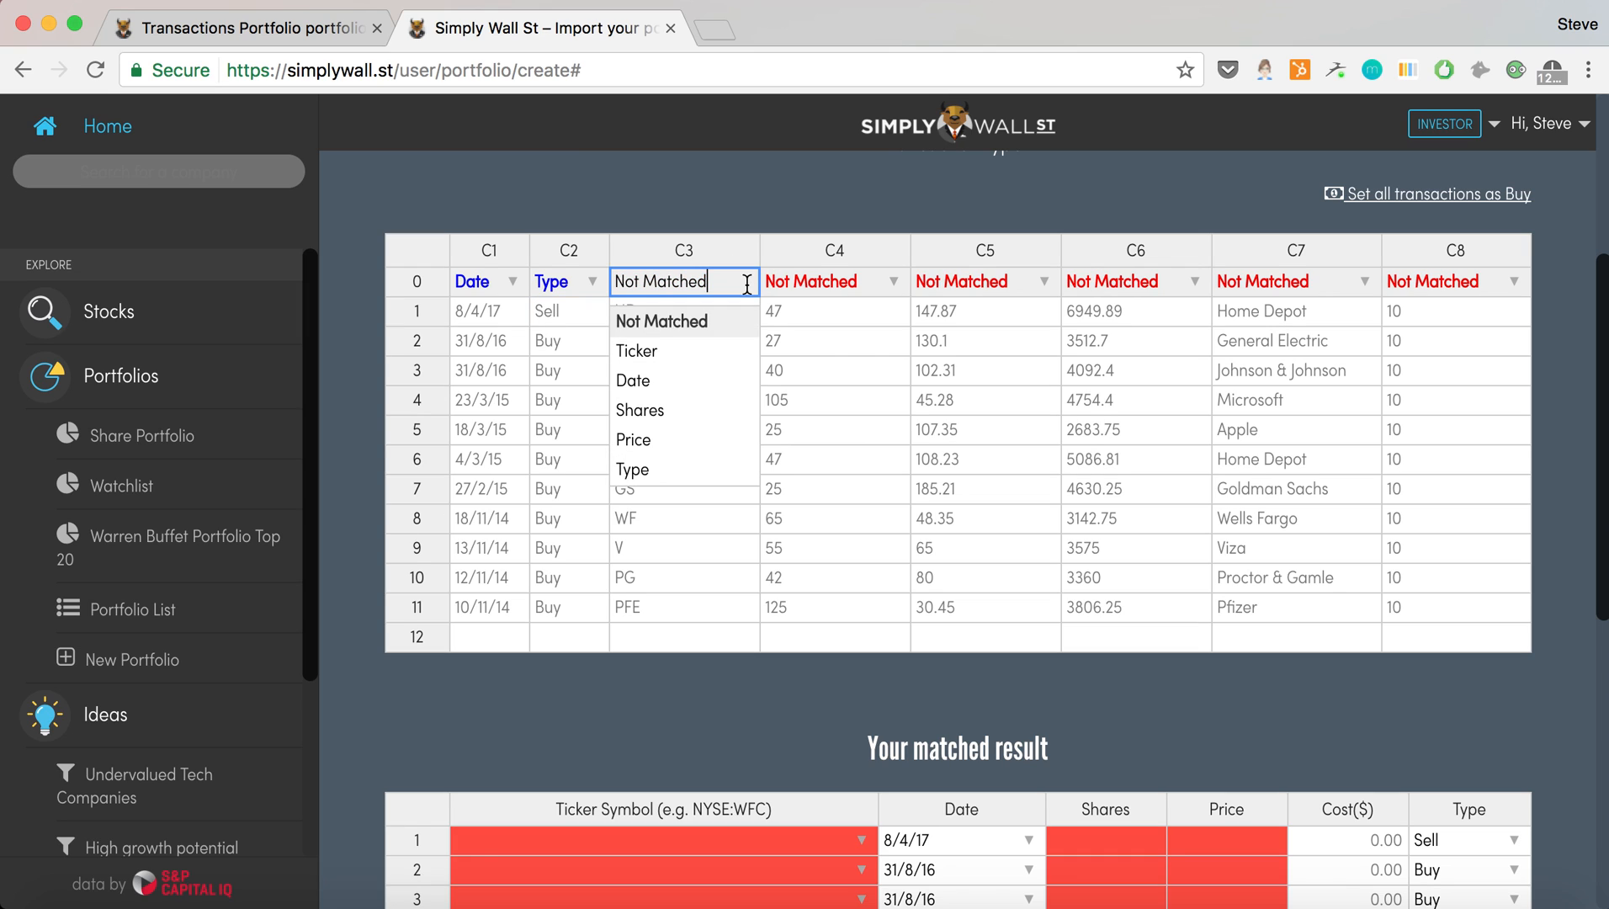
{"action": "left_click", "coordinate": [656, 351]}
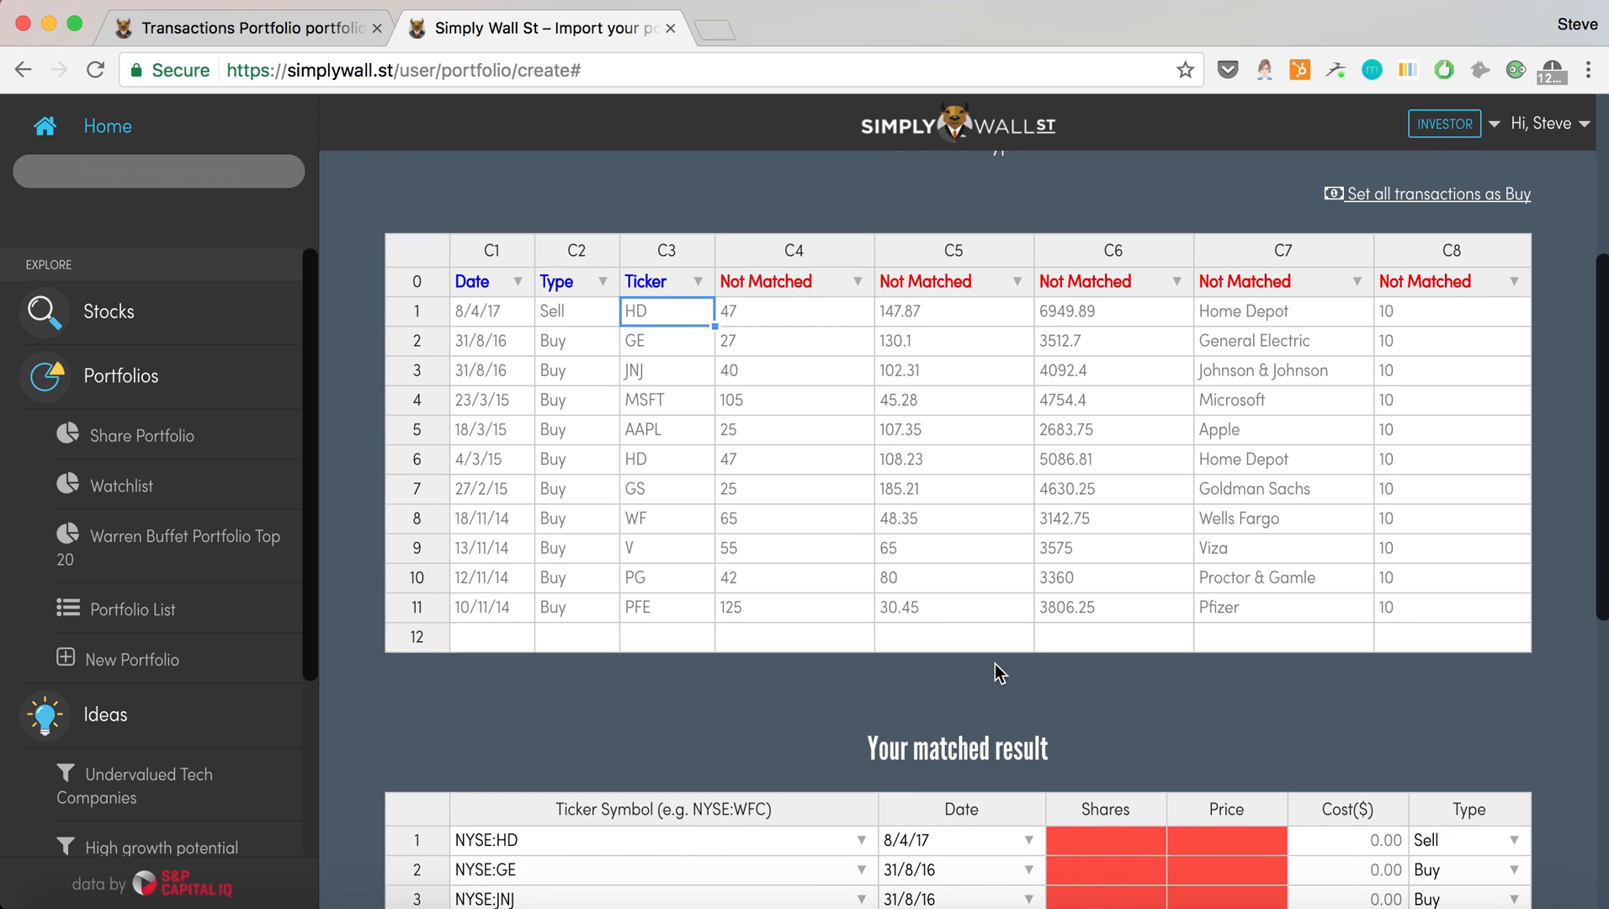
Match column C4 of the pasted transactions to Shares and column C5 to Price
{"action": "scroll", "coordinate": [995, 664], "scroll_direction": "down", "scroll_amount": 2}
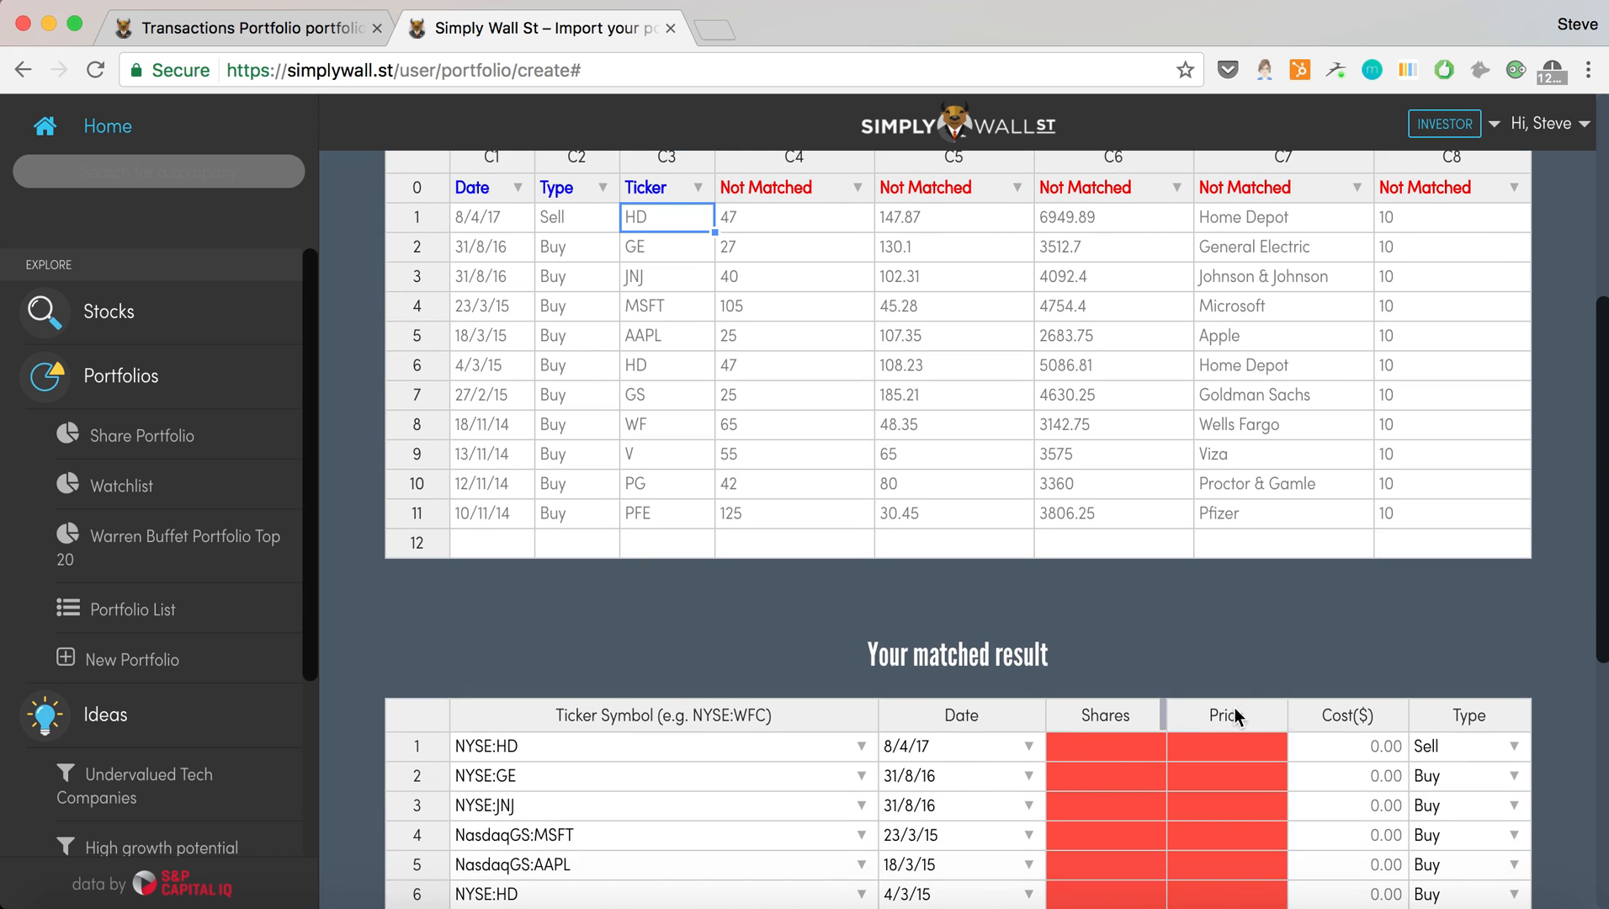
{"action": "scroll", "coordinate": [1248, 680], "scroll_direction": "up", "scroll_amount": 2}
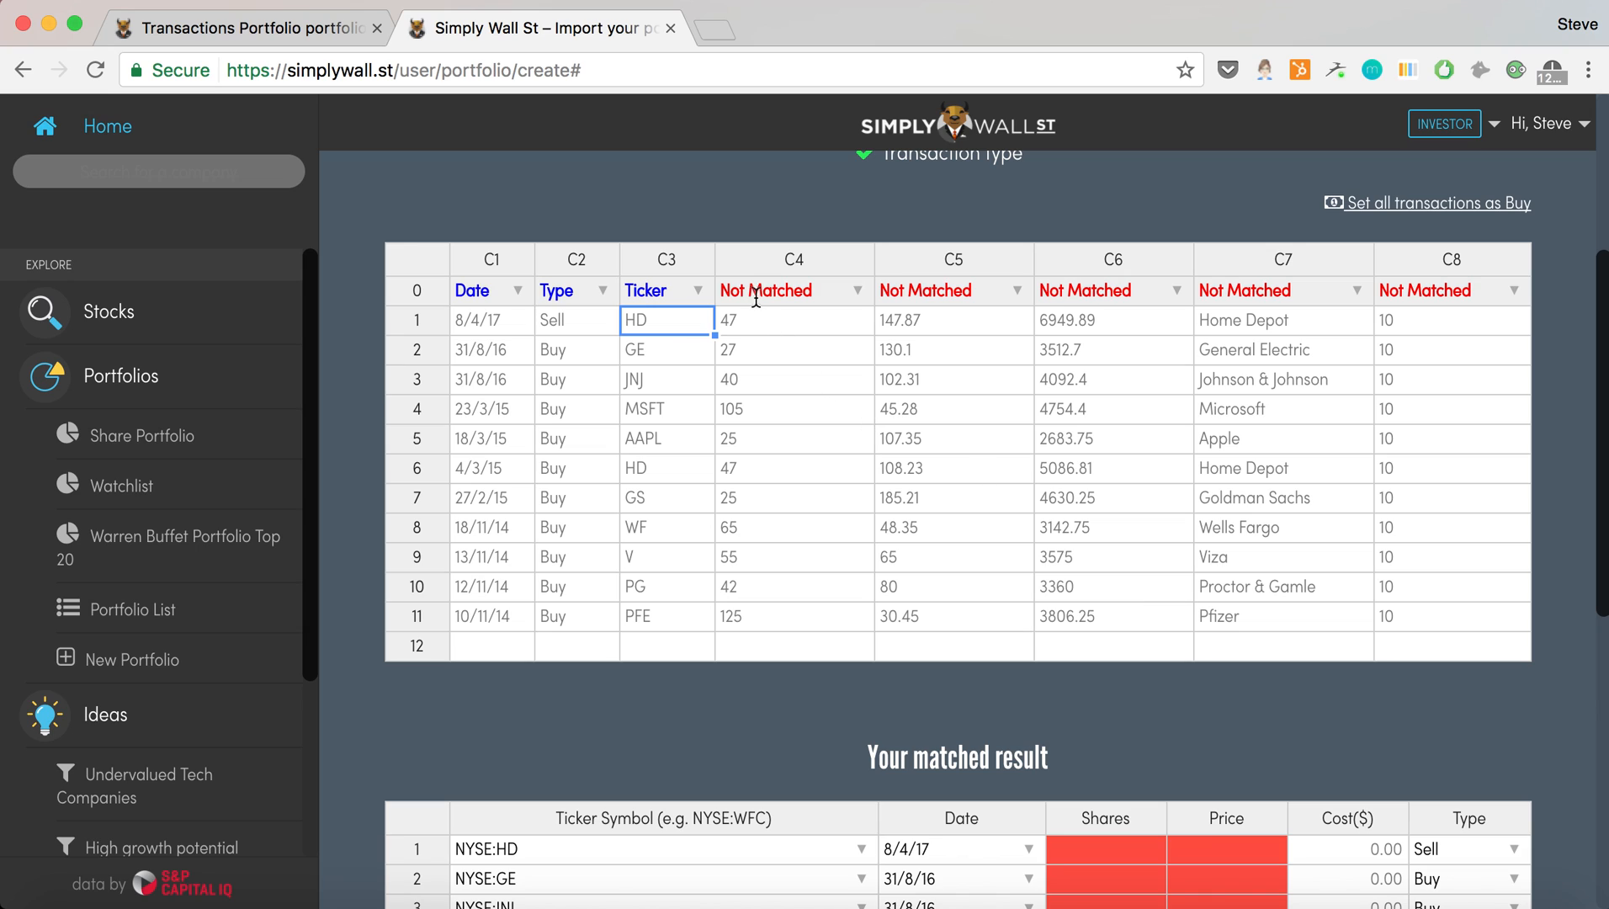
{"action": "left_click", "coordinate": [853, 292]}
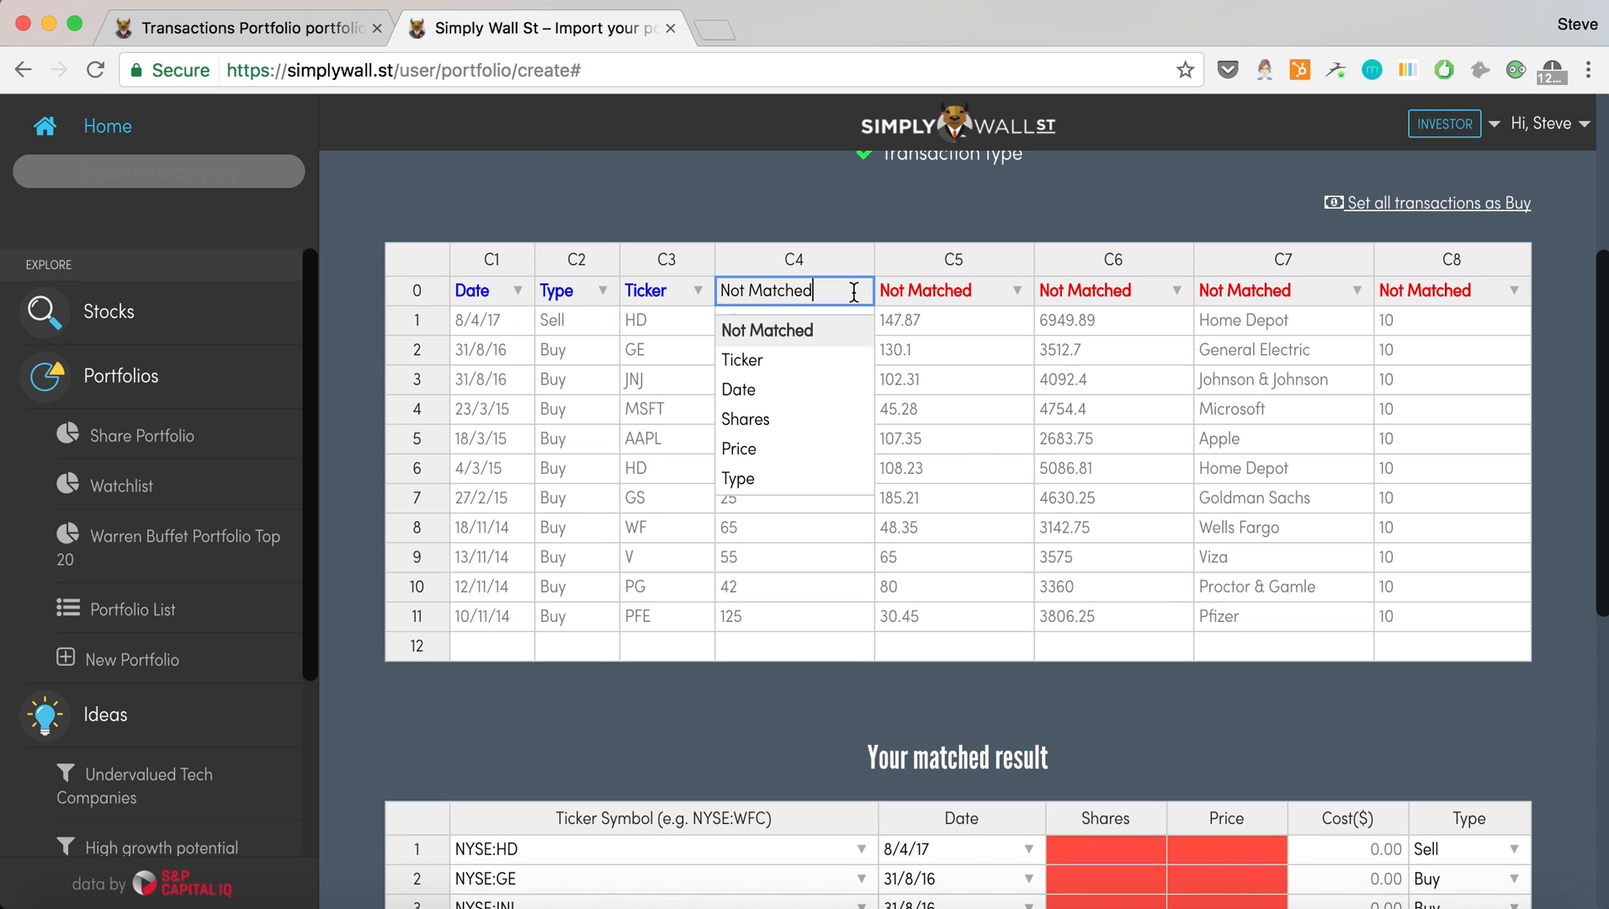
{"action": "left_click", "coordinate": [763, 415]}
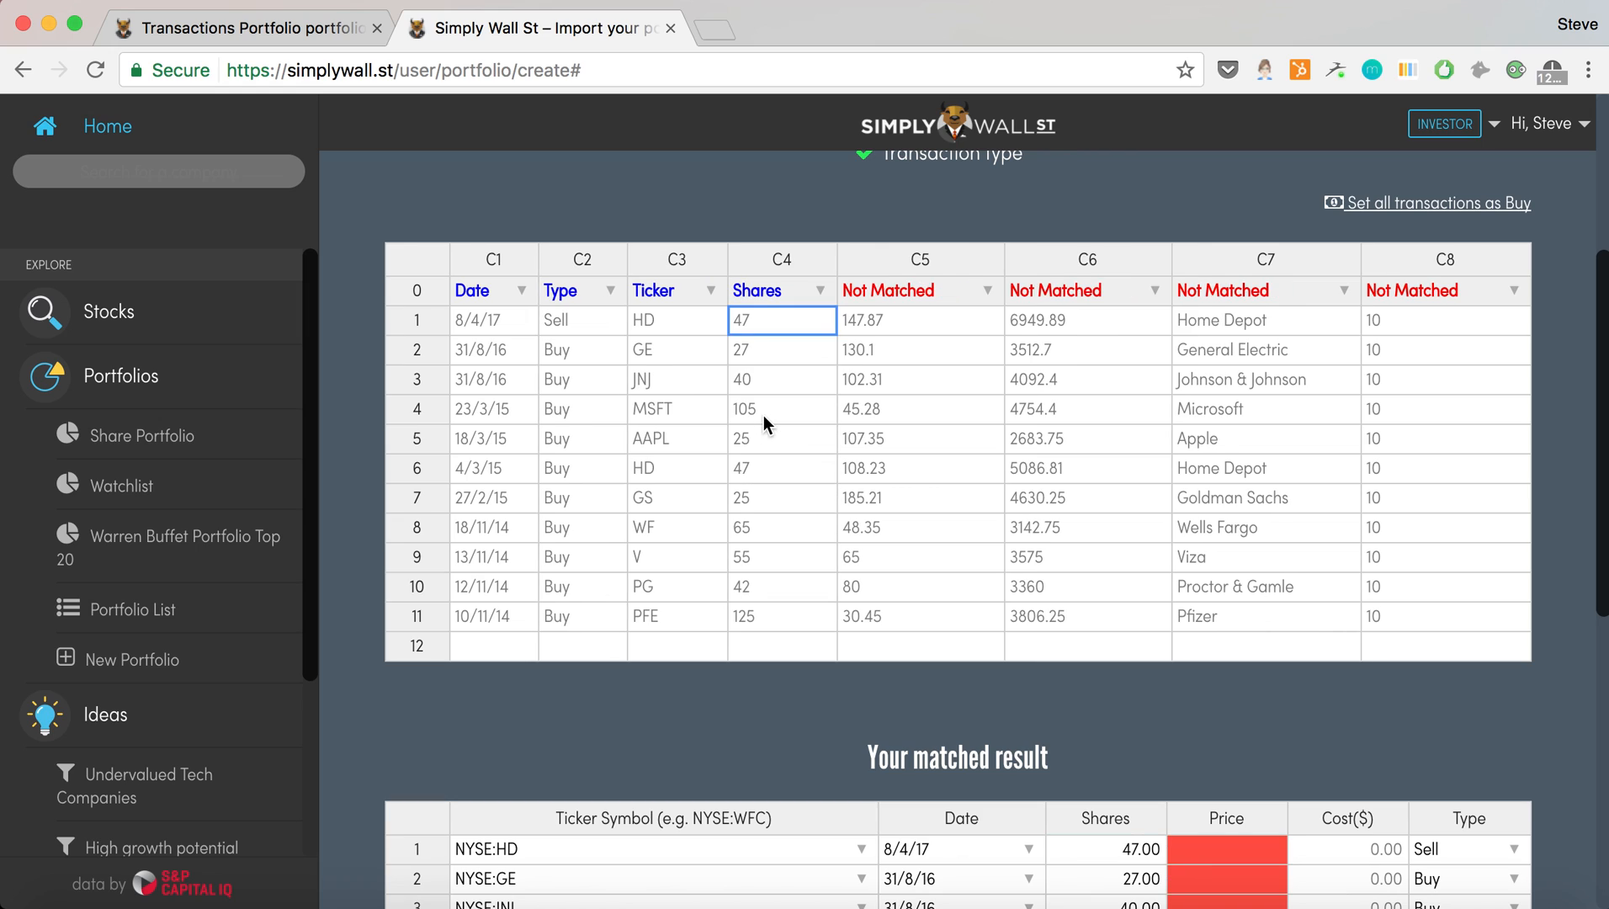
{"action": "left_click", "coordinate": [990, 289]}
{"action": "left_click", "coordinate": [875, 449]}
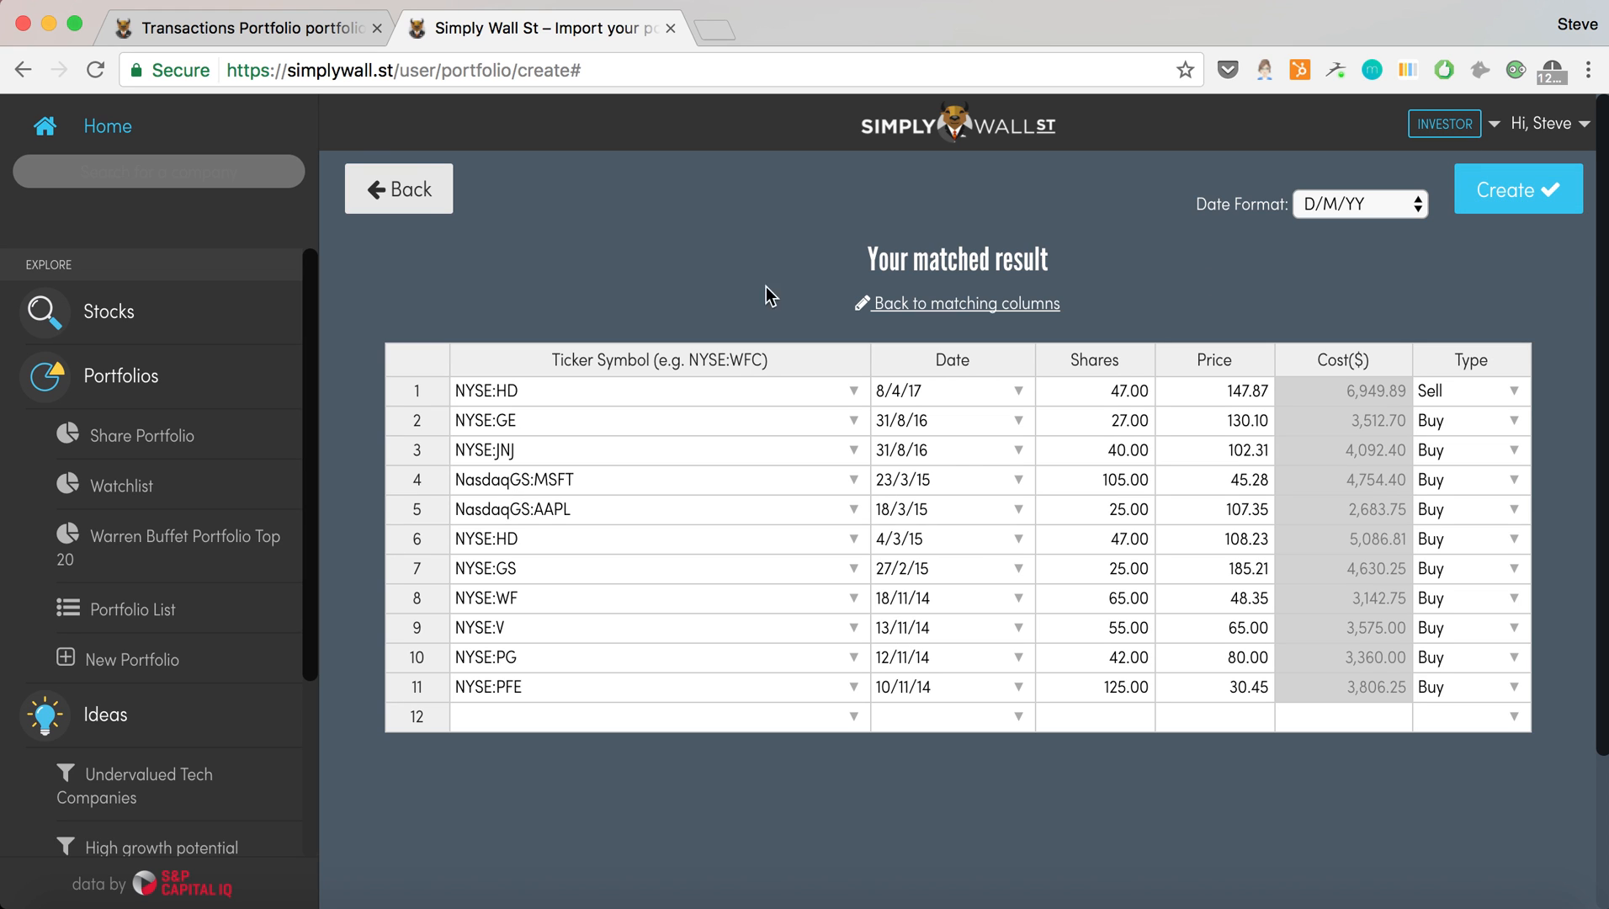
Leave the pasted transactions, discarding the unsaved changes, and choose to import the transactions by uploading a CSV file
{"action": "left_click", "coordinate": [387, 190]}
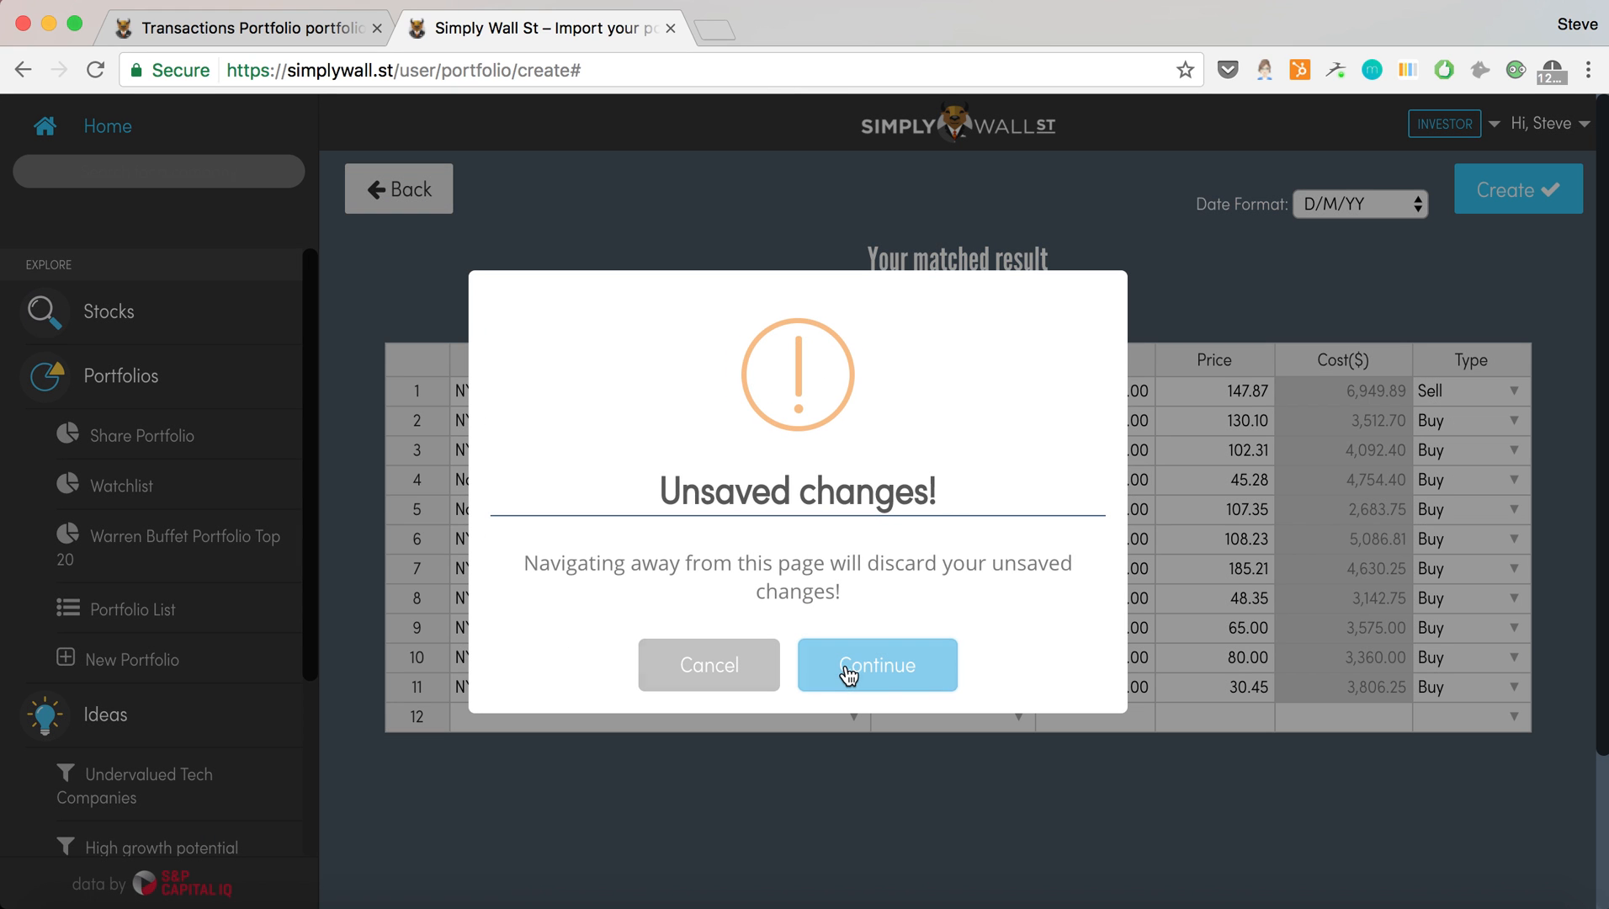
{"action": "left_click", "coordinate": [848, 669]}
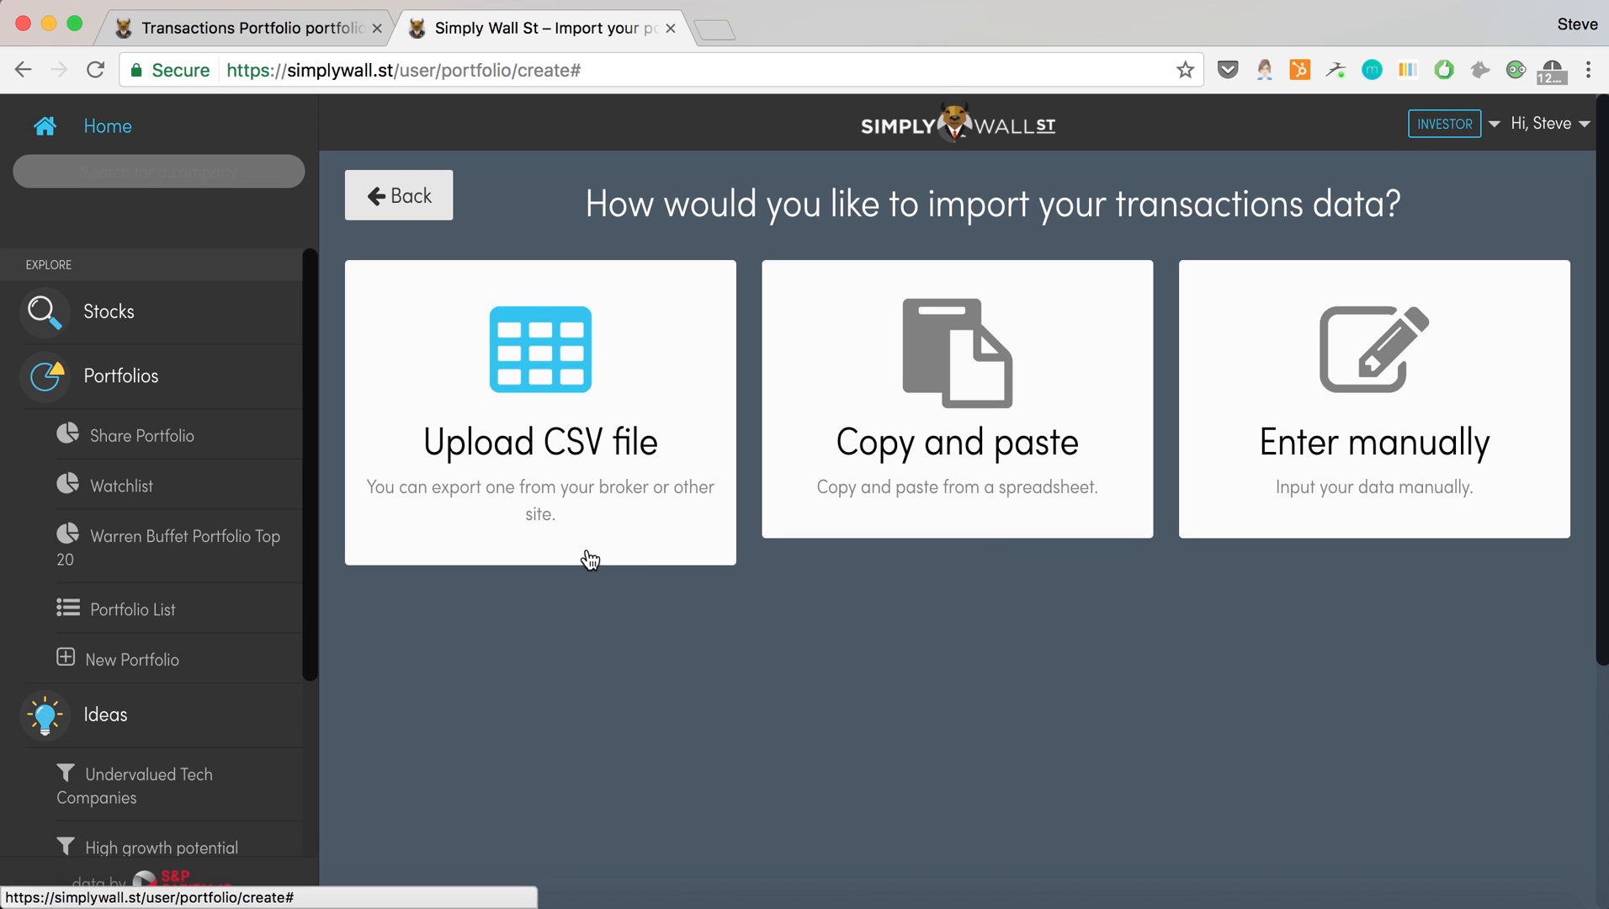
{"action": "left_click", "coordinate": [565, 476]}
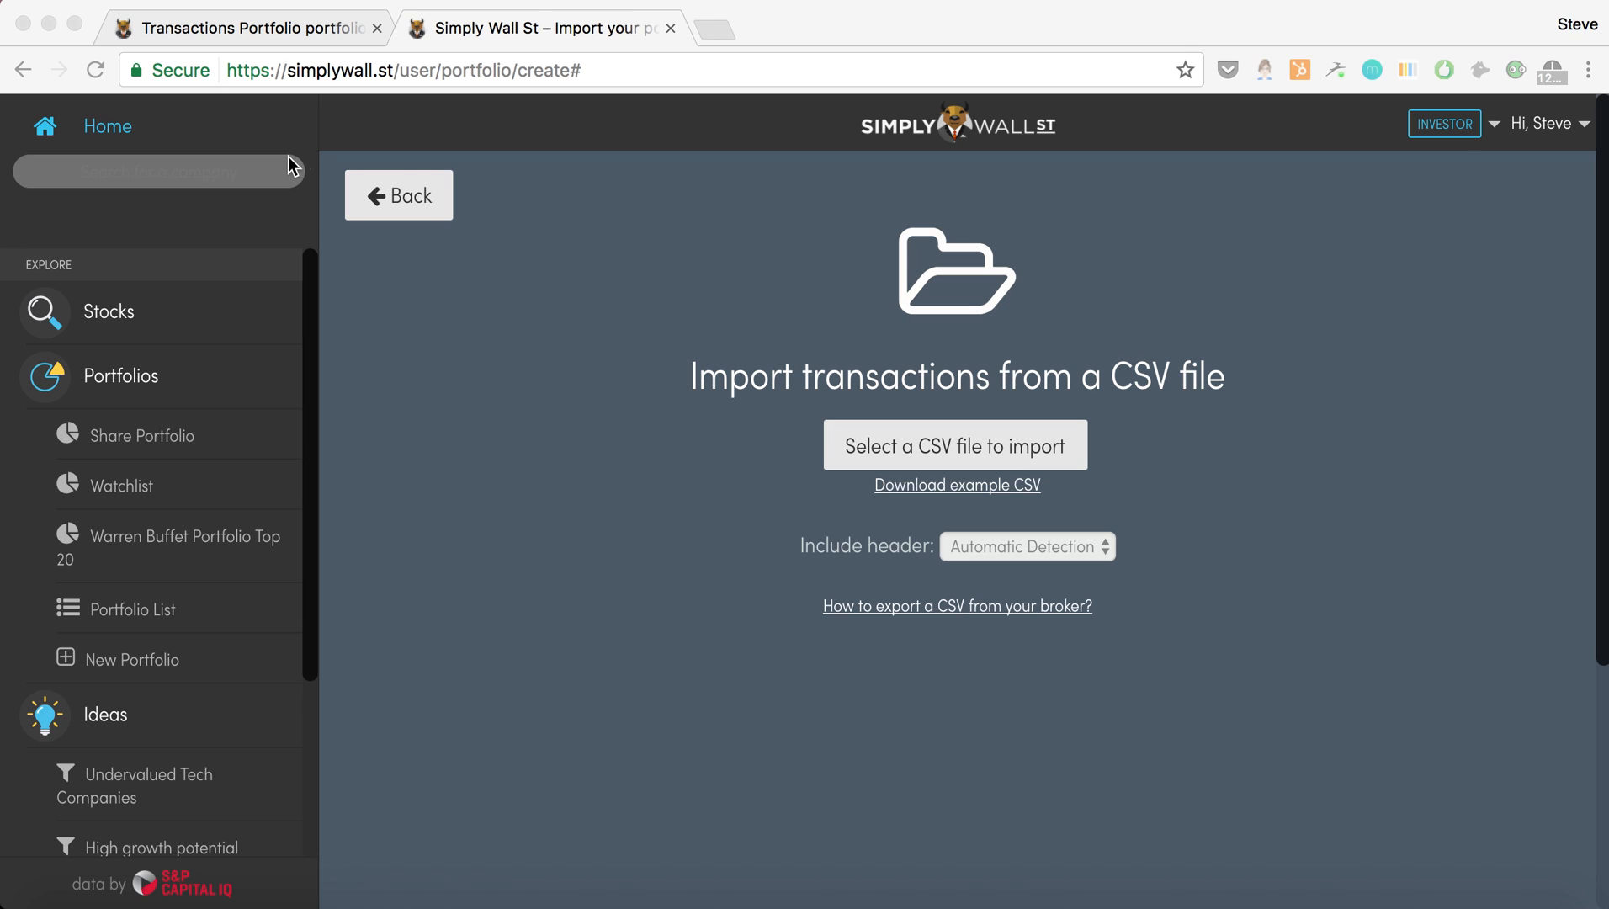
Import the Transactions CSV file from the Portfolios folder
{"action": "left_click", "coordinate": [707, 286]}
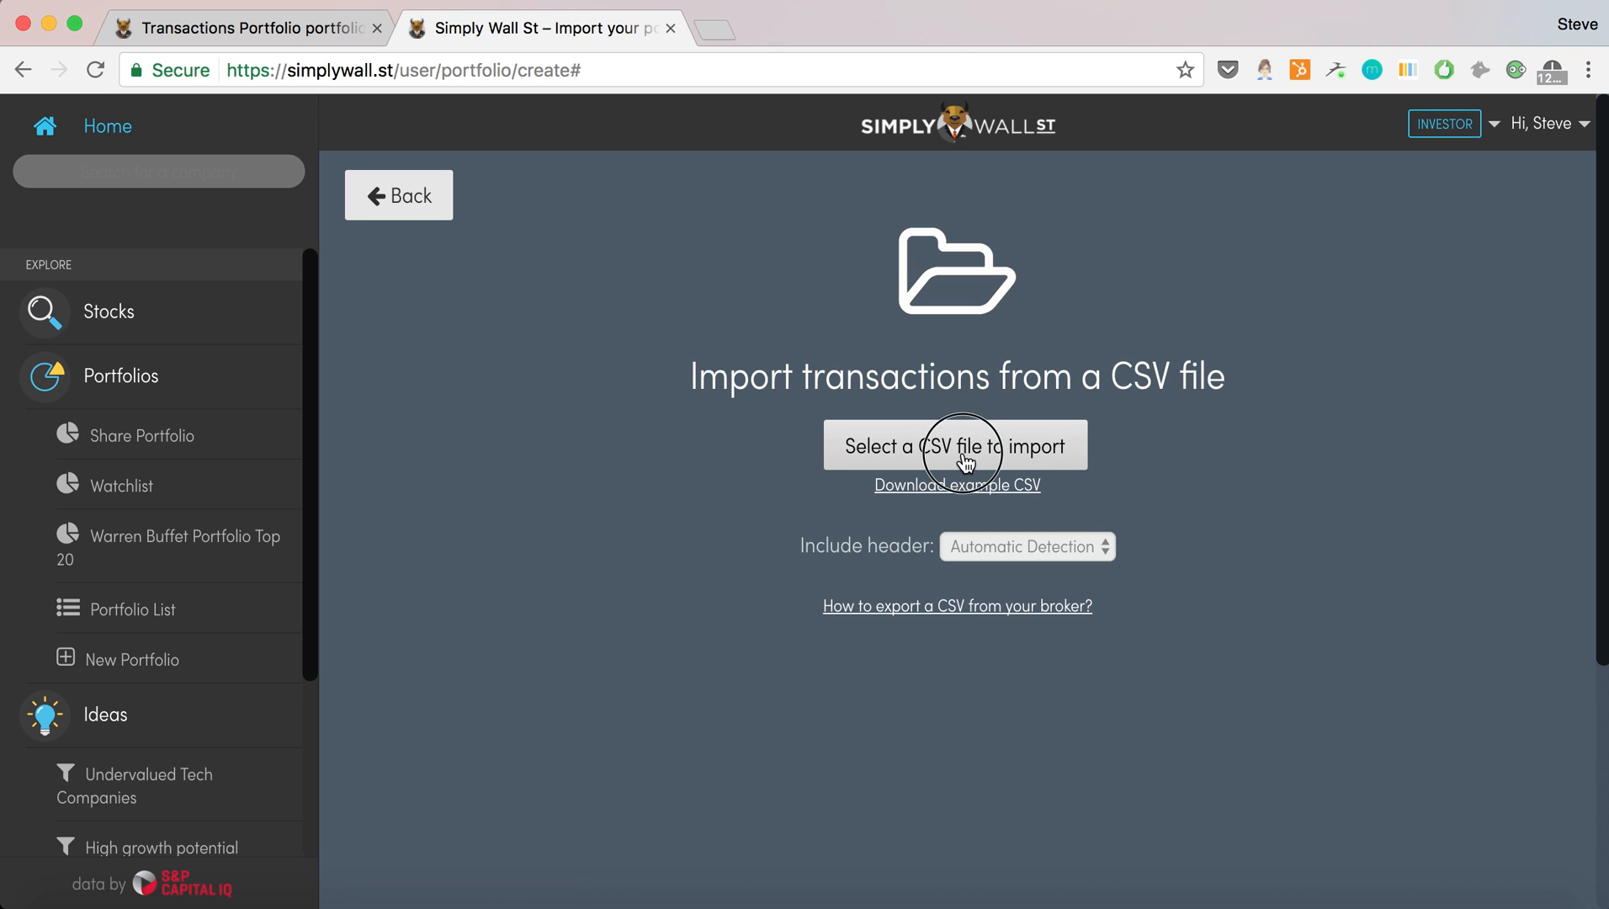
{"action": "left_click", "coordinate": [966, 461]}
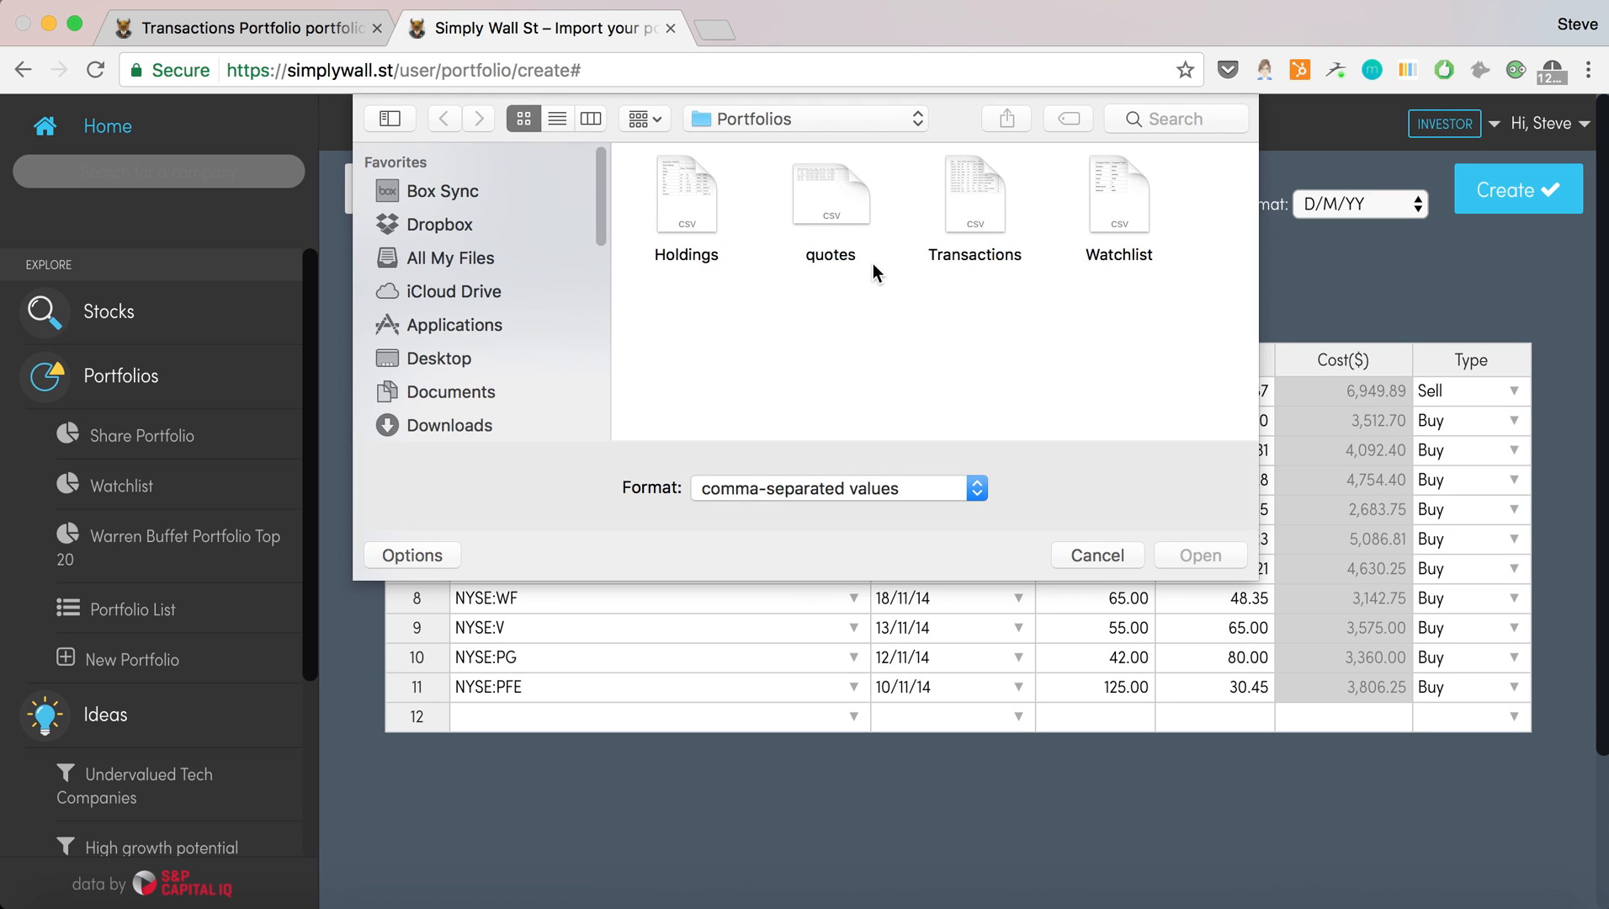
{"action": "double_click", "coordinate": [978, 200]}
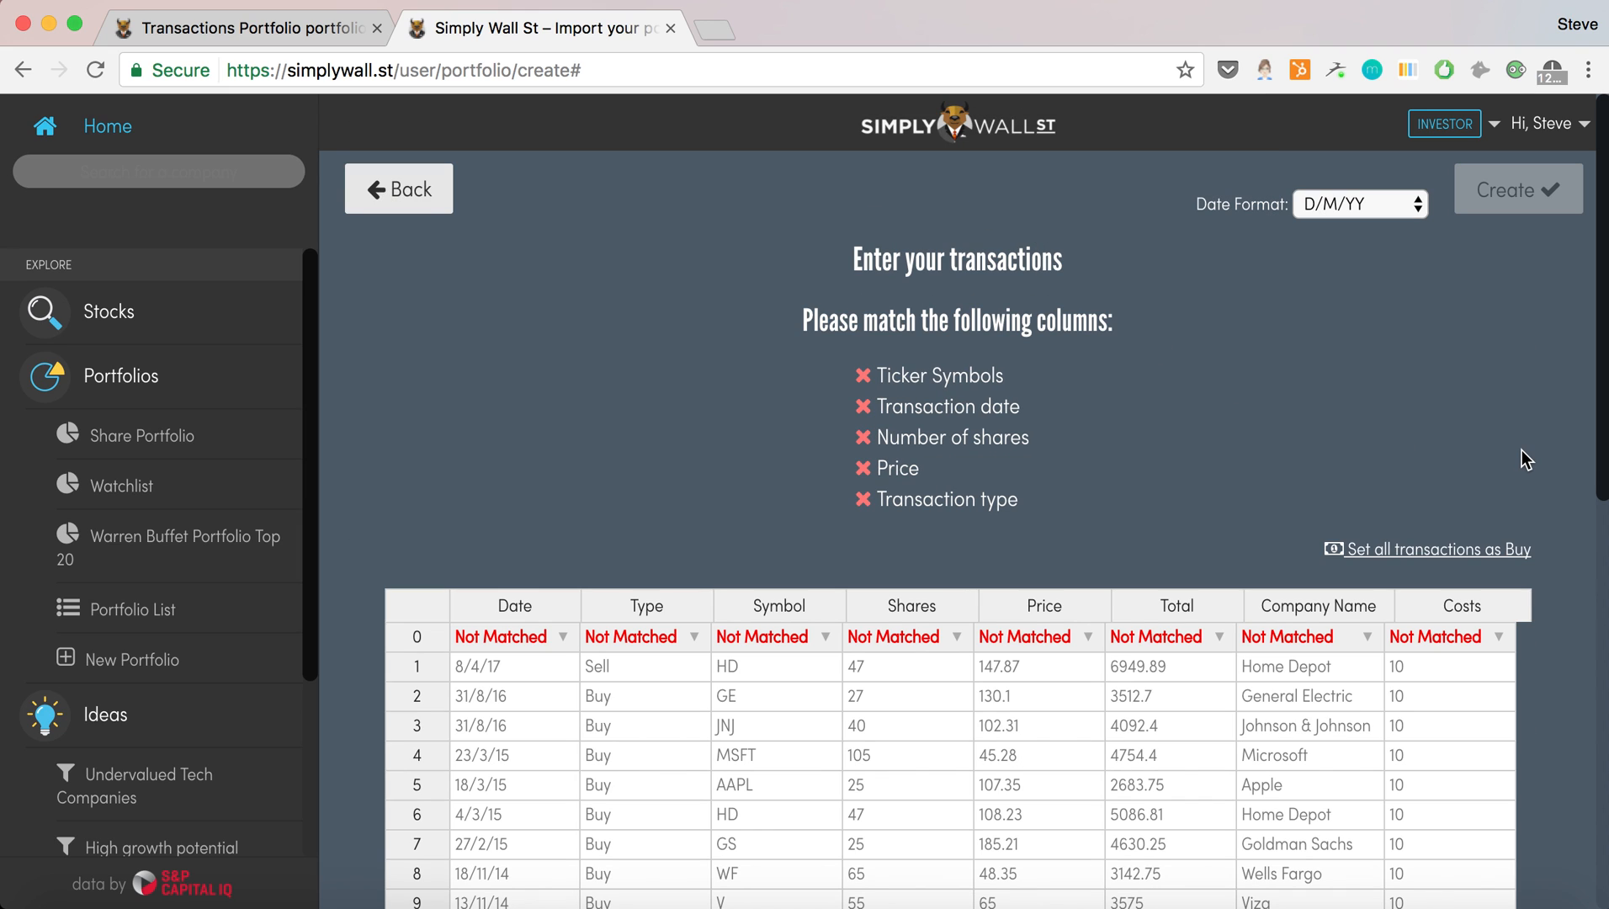
Match the Date column of the imported CSV transactions to the Date field
{"action": "scroll", "coordinate": [1524, 459], "scroll_direction": "down", "scroll_amount": 3}
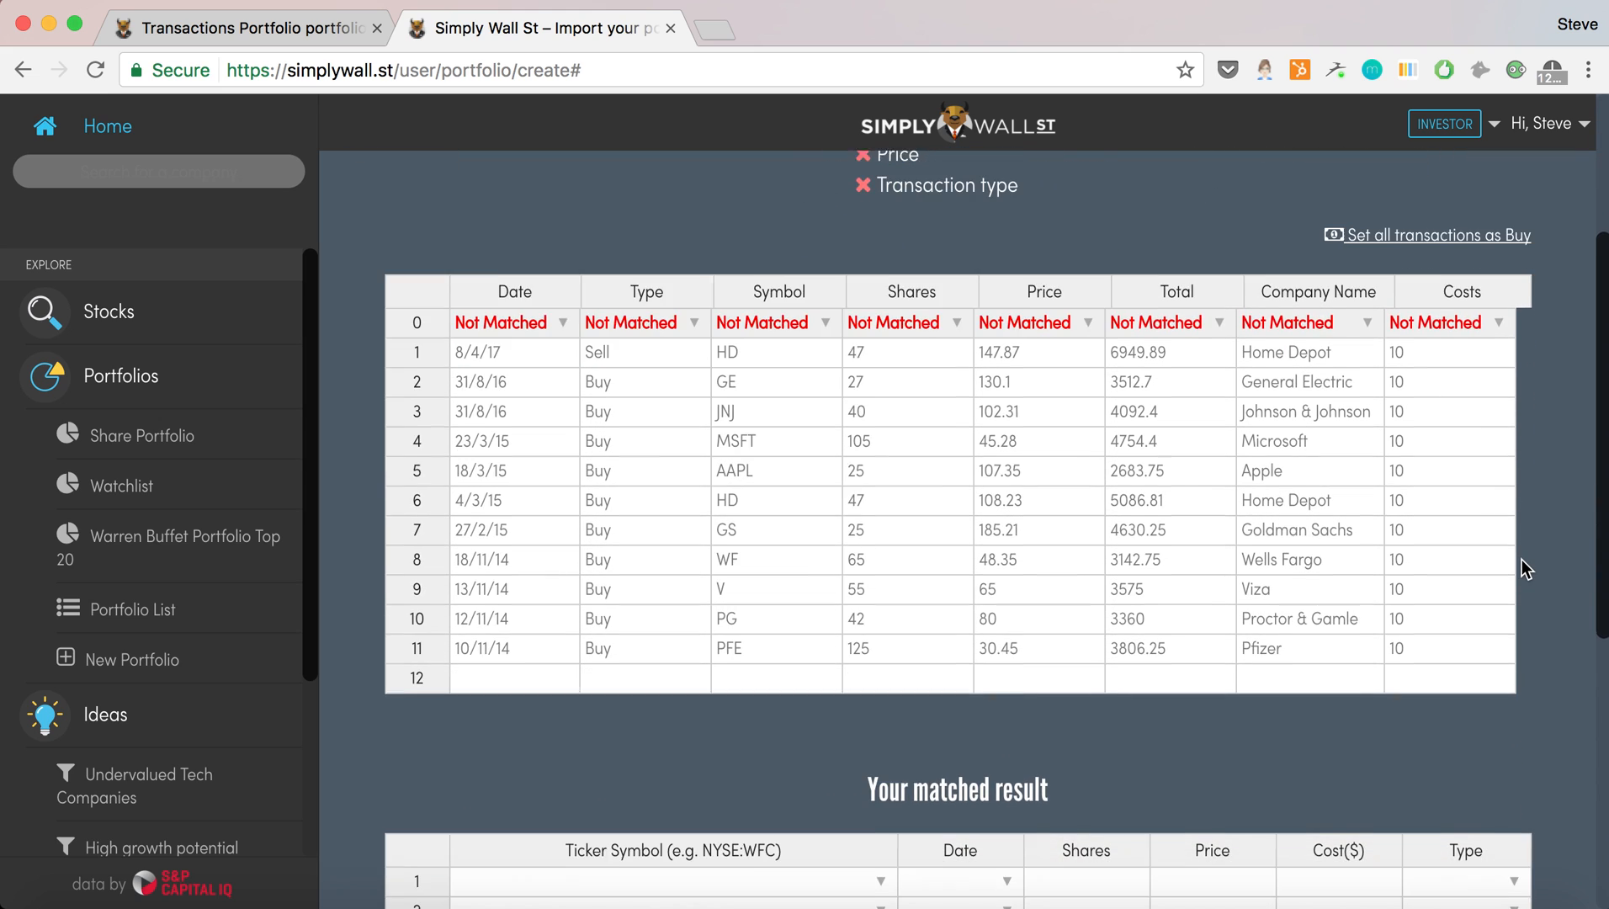
{"action": "scroll", "coordinate": [1520, 559], "scroll_direction": "up", "scroll_amount": 2}
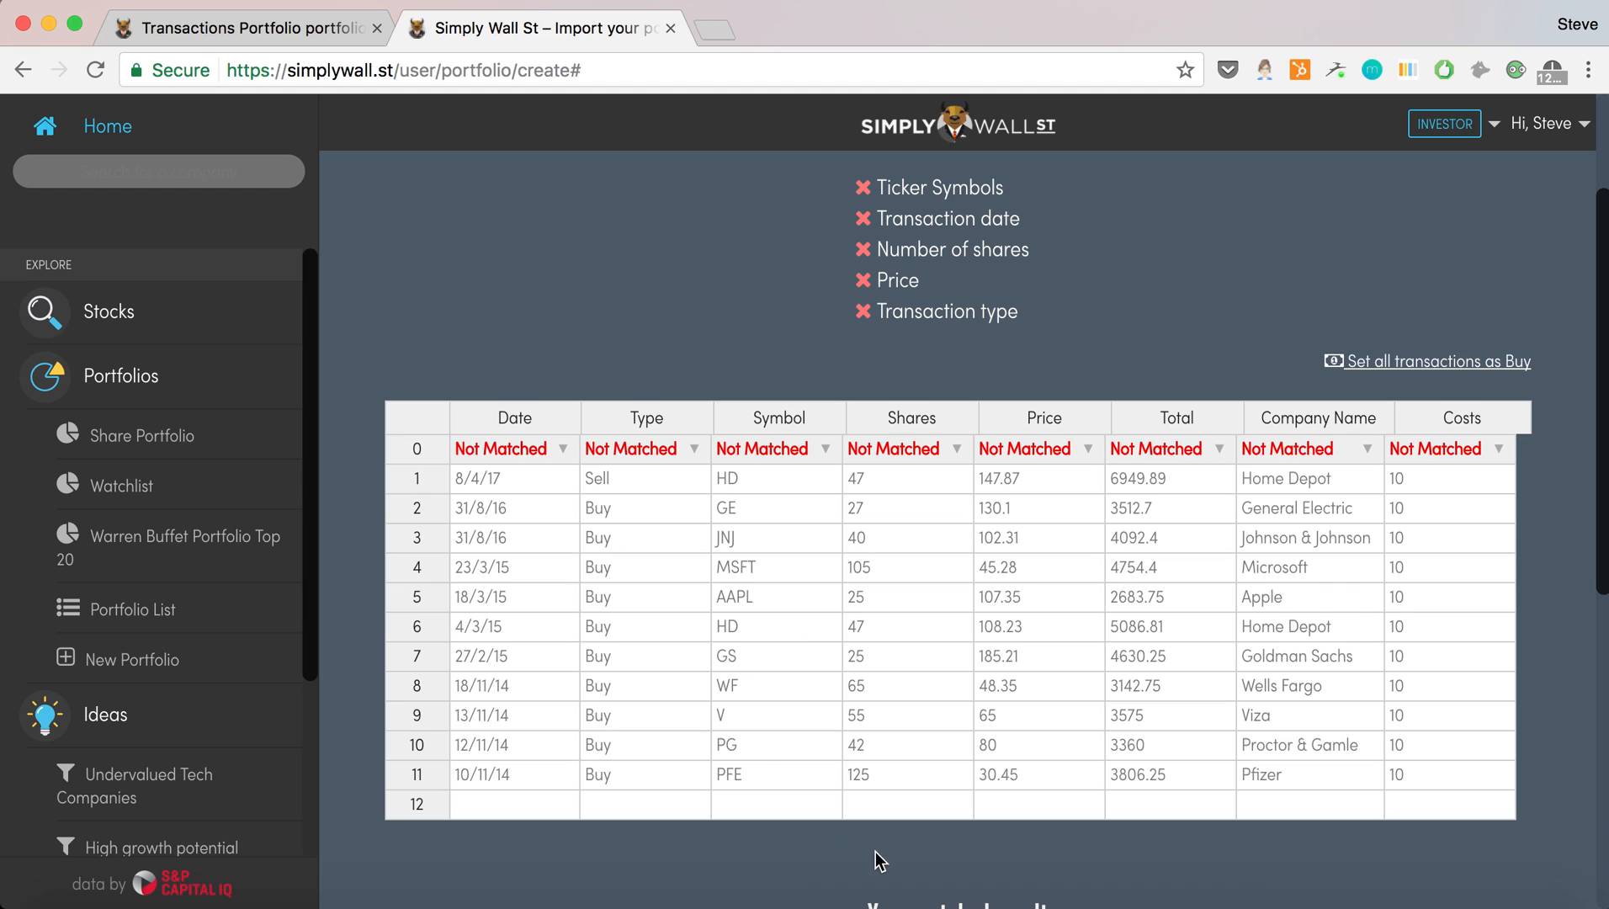
{"action": "left_click", "coordinate": [564, 448]}
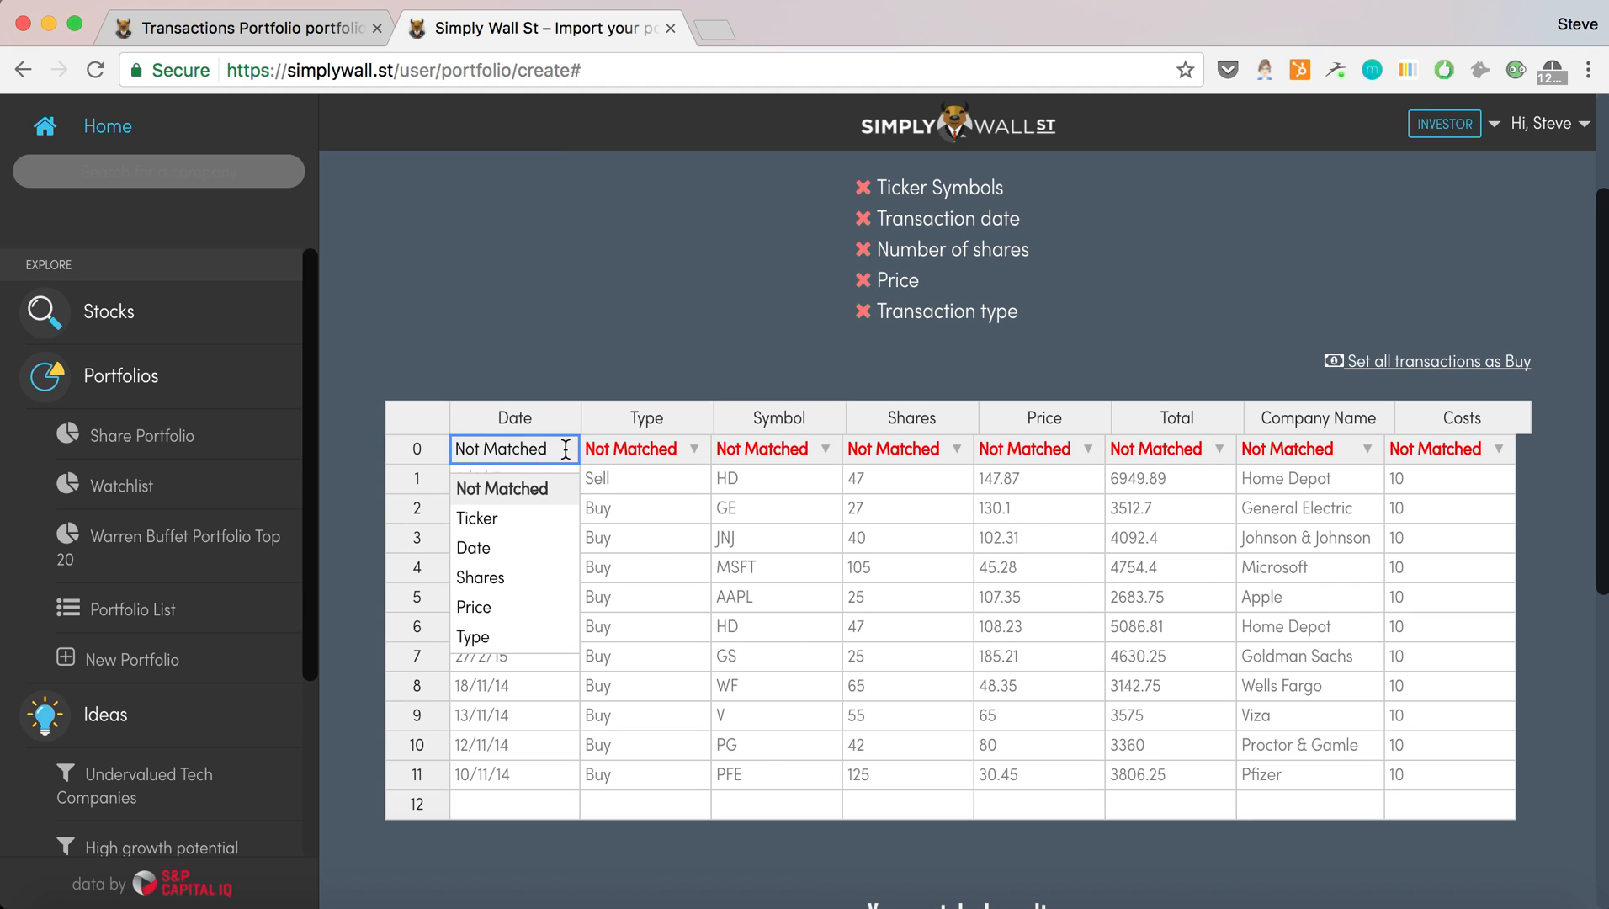
{"action": "left_click", "coordinate": [513, 547]}
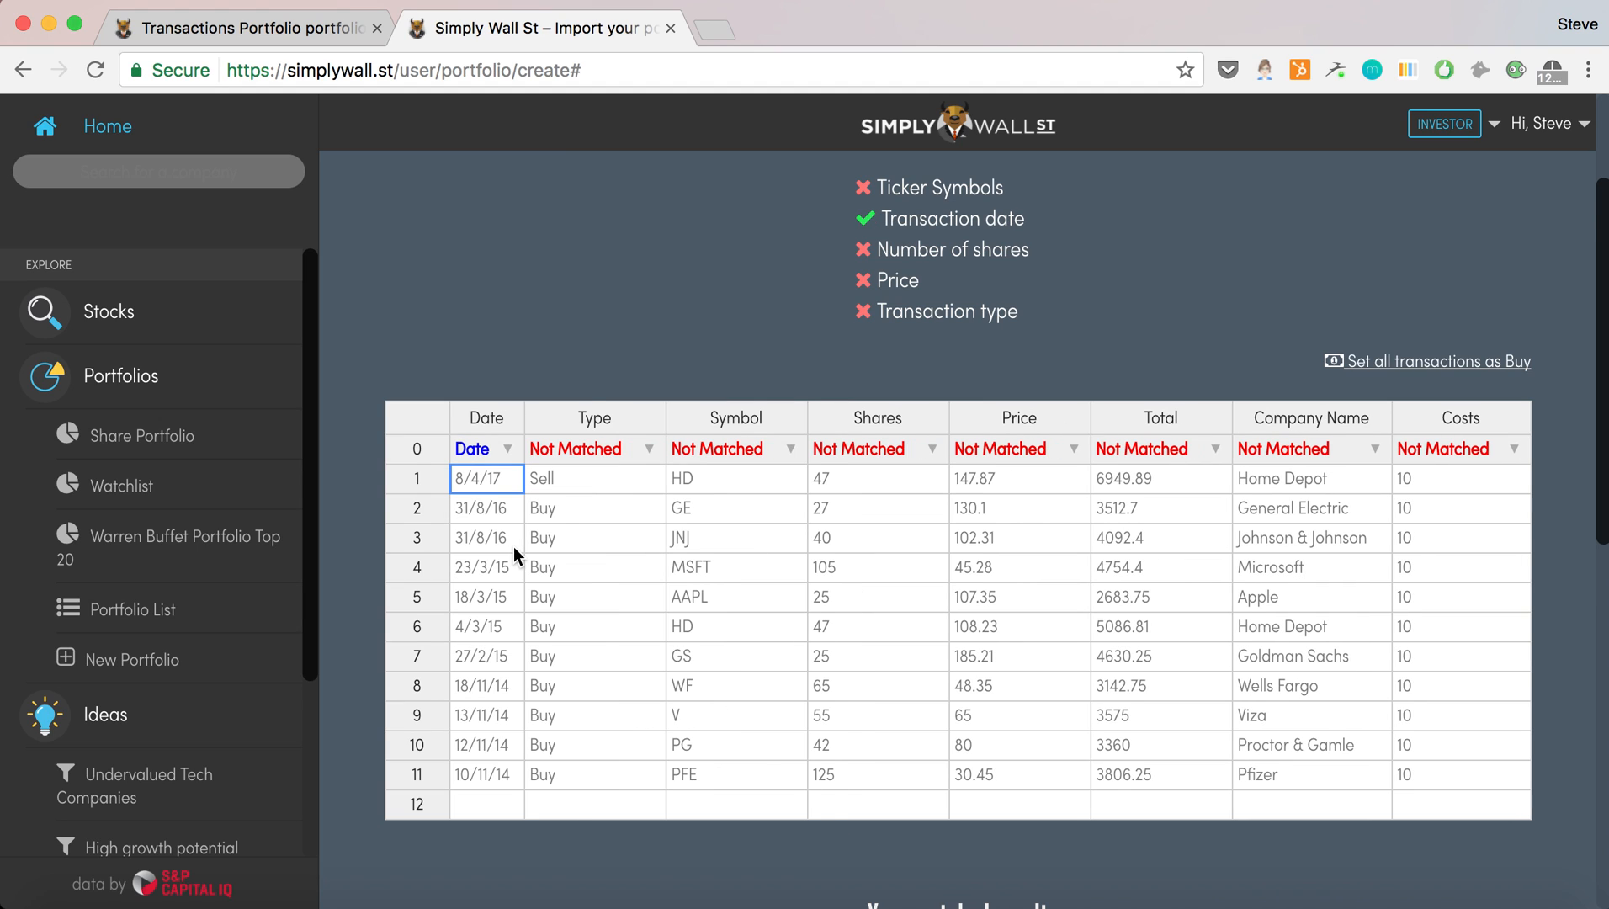
Match the CSV's Type column to Type and its Symbol column to Ticker
{"action": "left_click", "coordinate": [646, 446]}
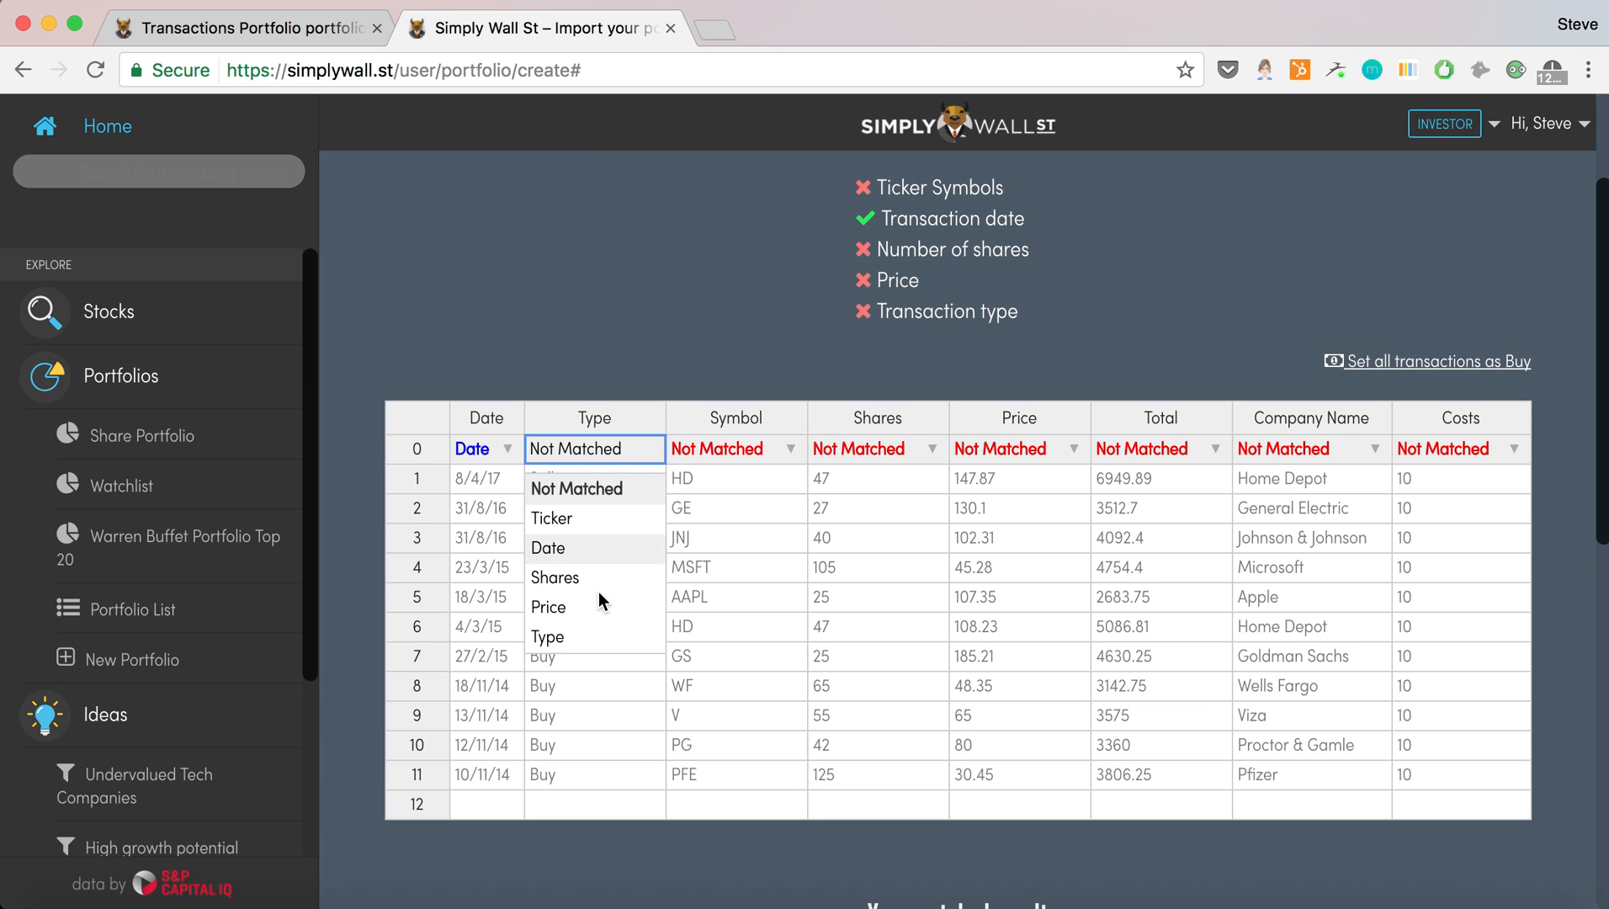
{"action": "left_click", "coordinate": [565, 637]}
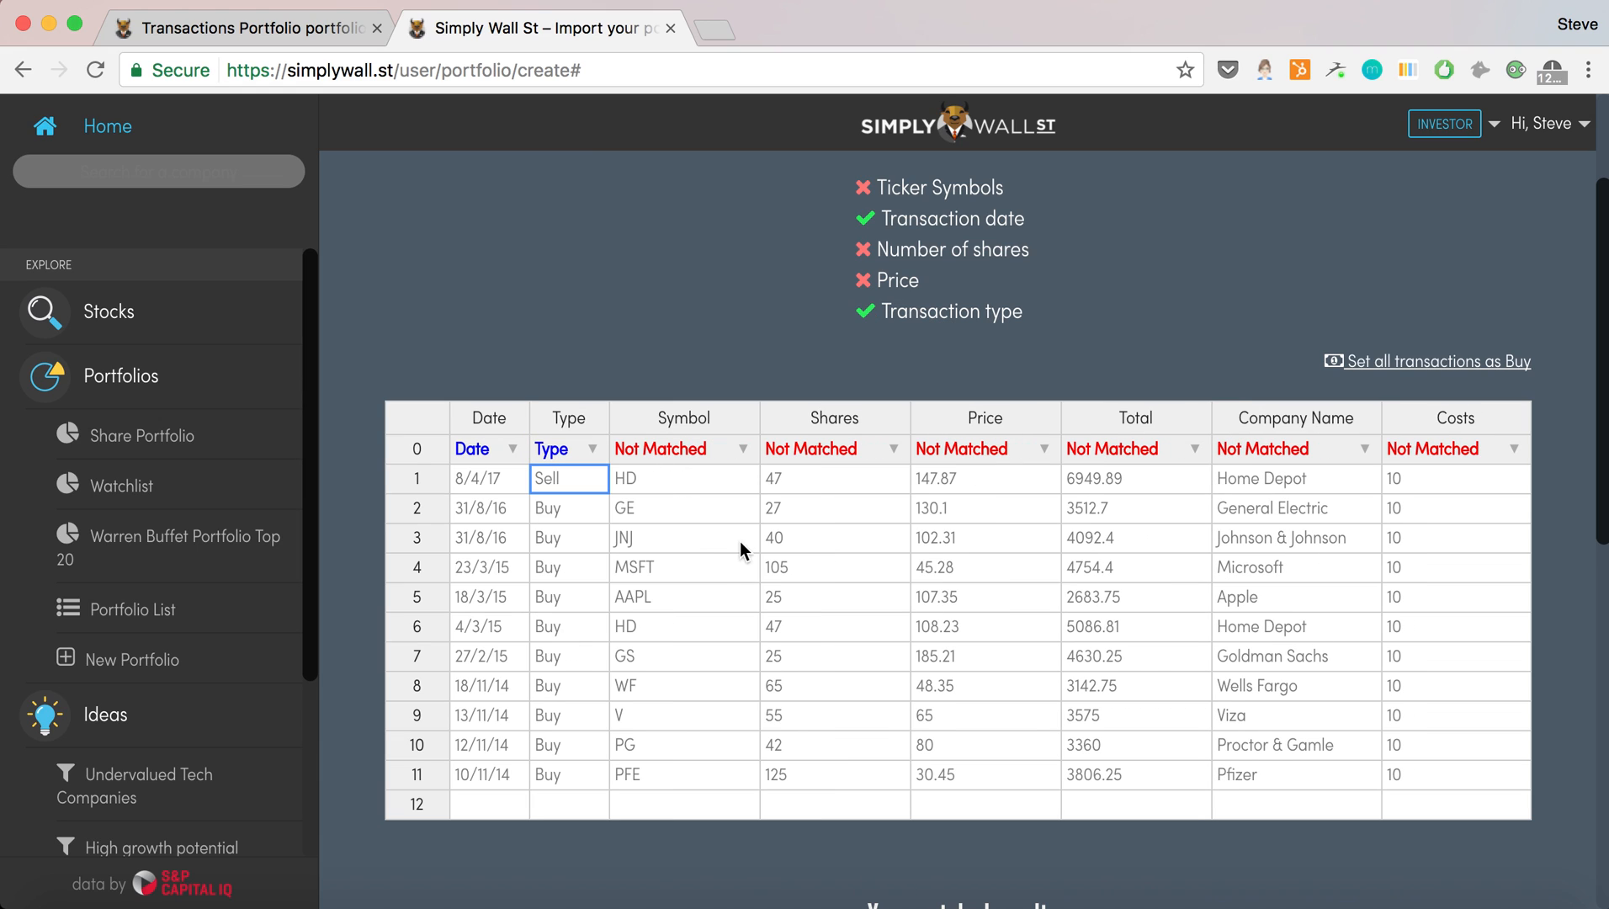
{"action": "left_click", "coordinate": [740, 455]}
{"action": "left_click", "coordinate": [662, 522]}
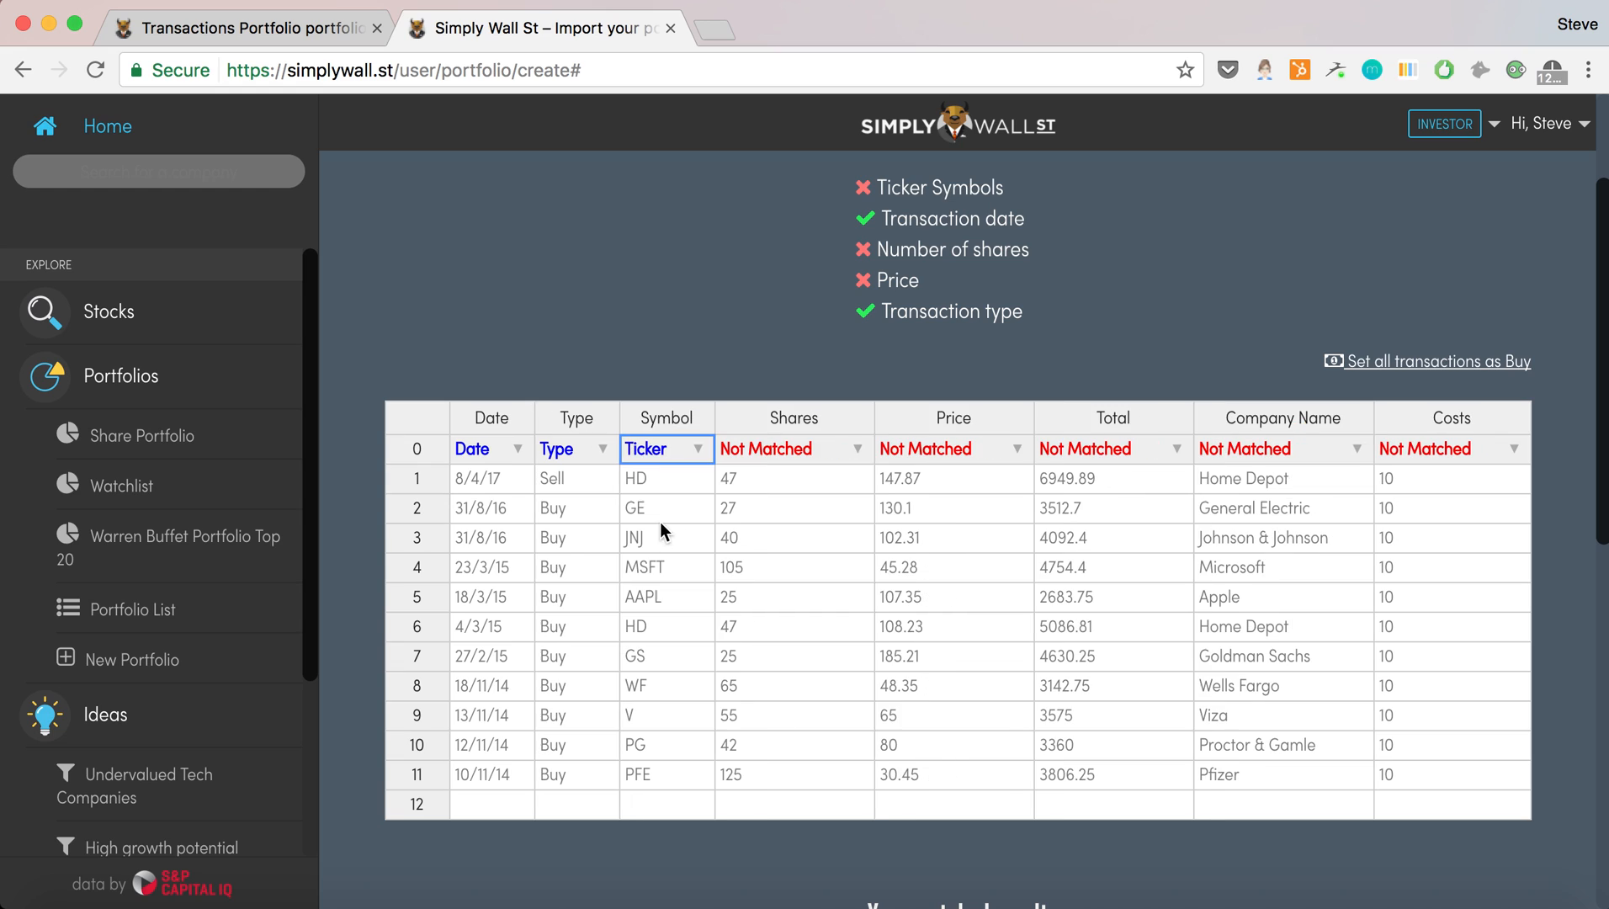
Match the CSV's Shares column to Shares and its Price column to Price
{"action": "left_click", "coordinate": [862, 447]}
{"action": "left_click", "coordinate": [803, 582]}
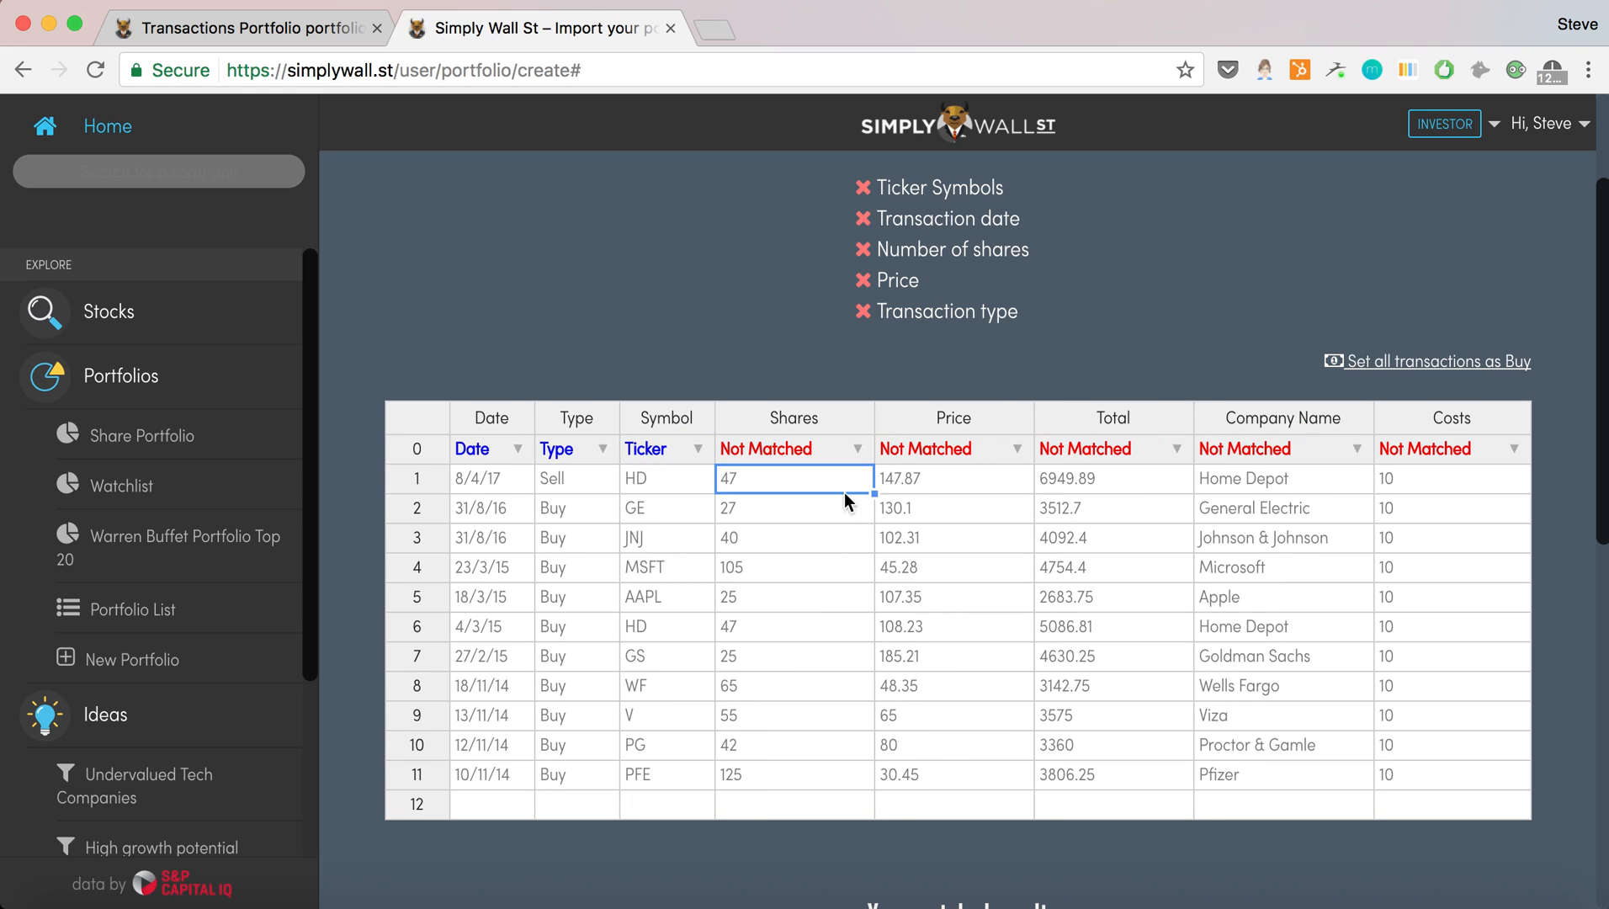
{"action": "left_click", "coordinate": [861, 450]}
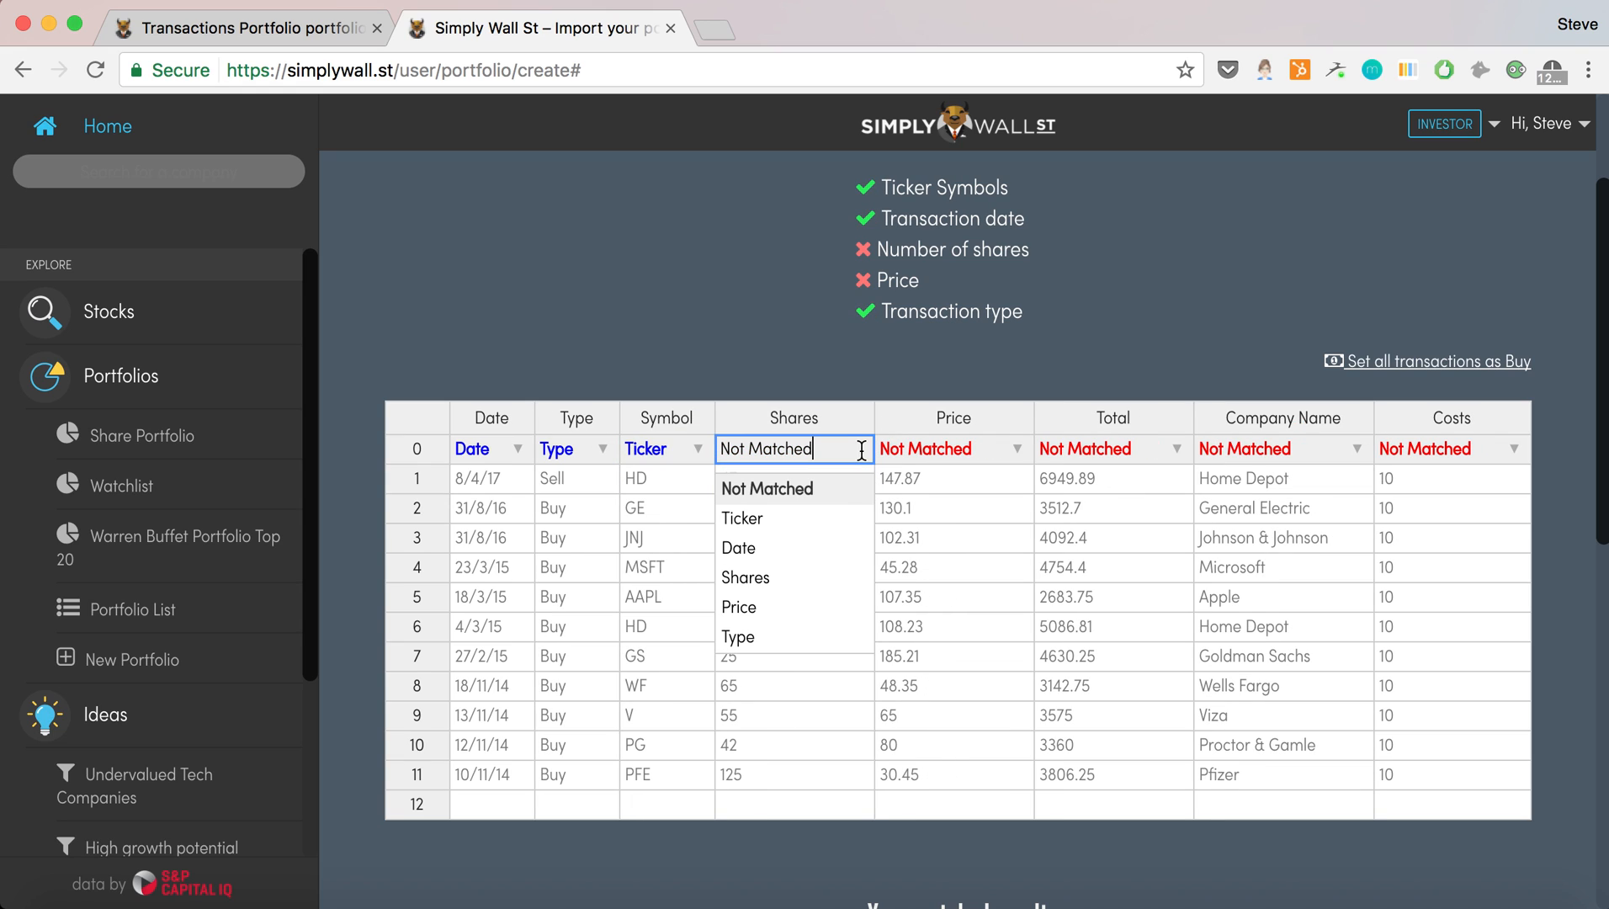
{"action": "left_click", "coordinate": [768, 578]}
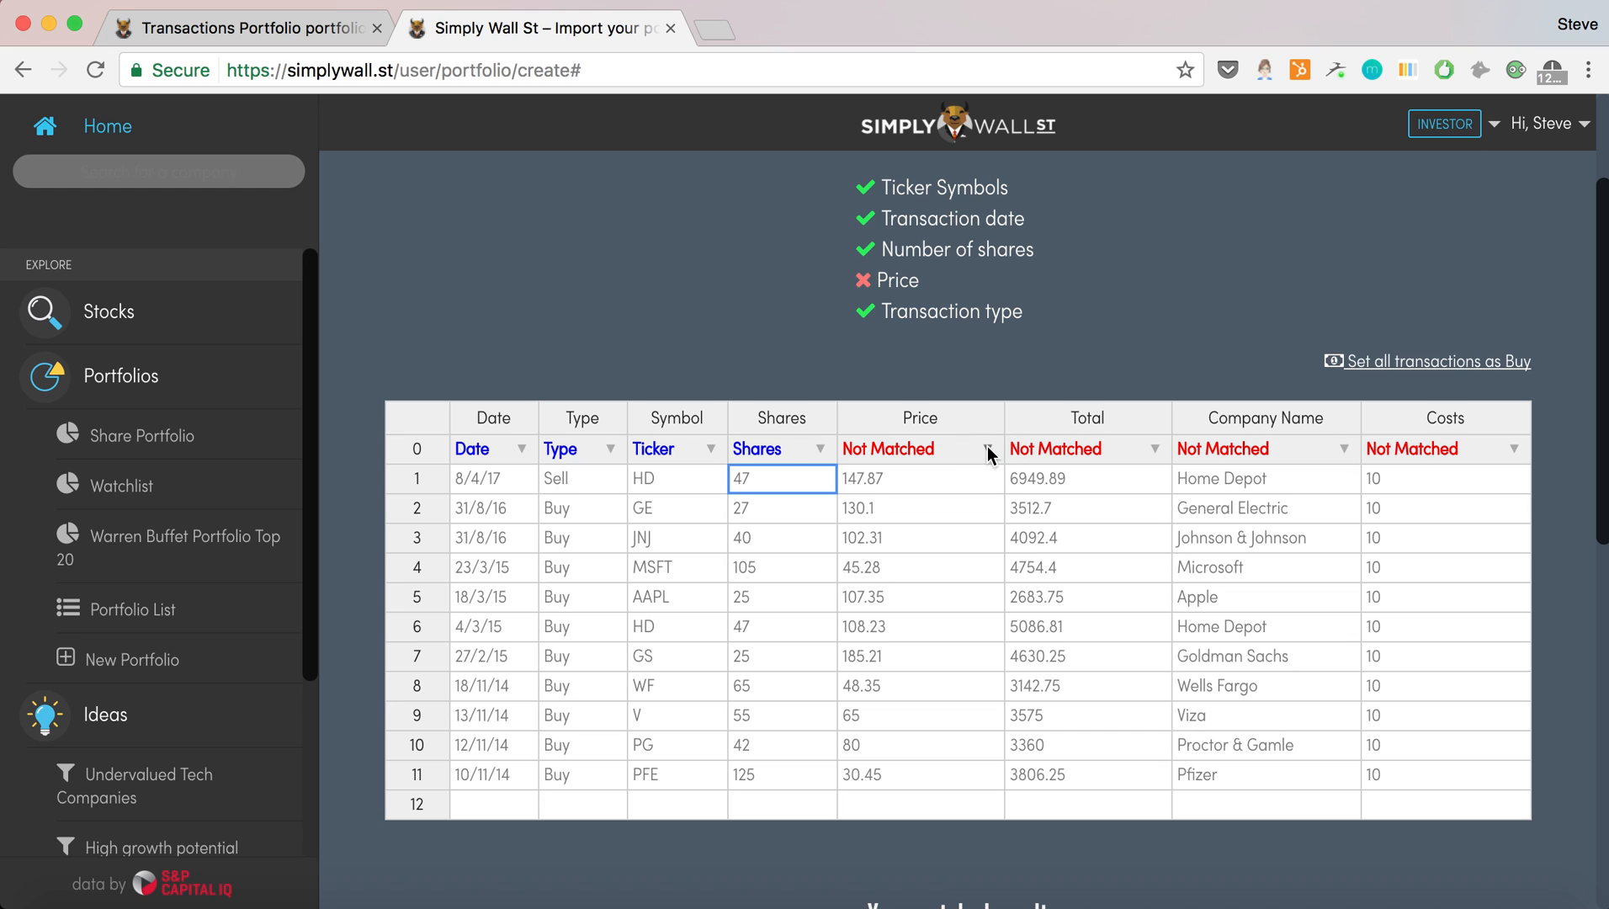
{"action": "left_click", "coordinate": [890, 450]}
{"action": "left_click", "coordinate": [890, 607]}
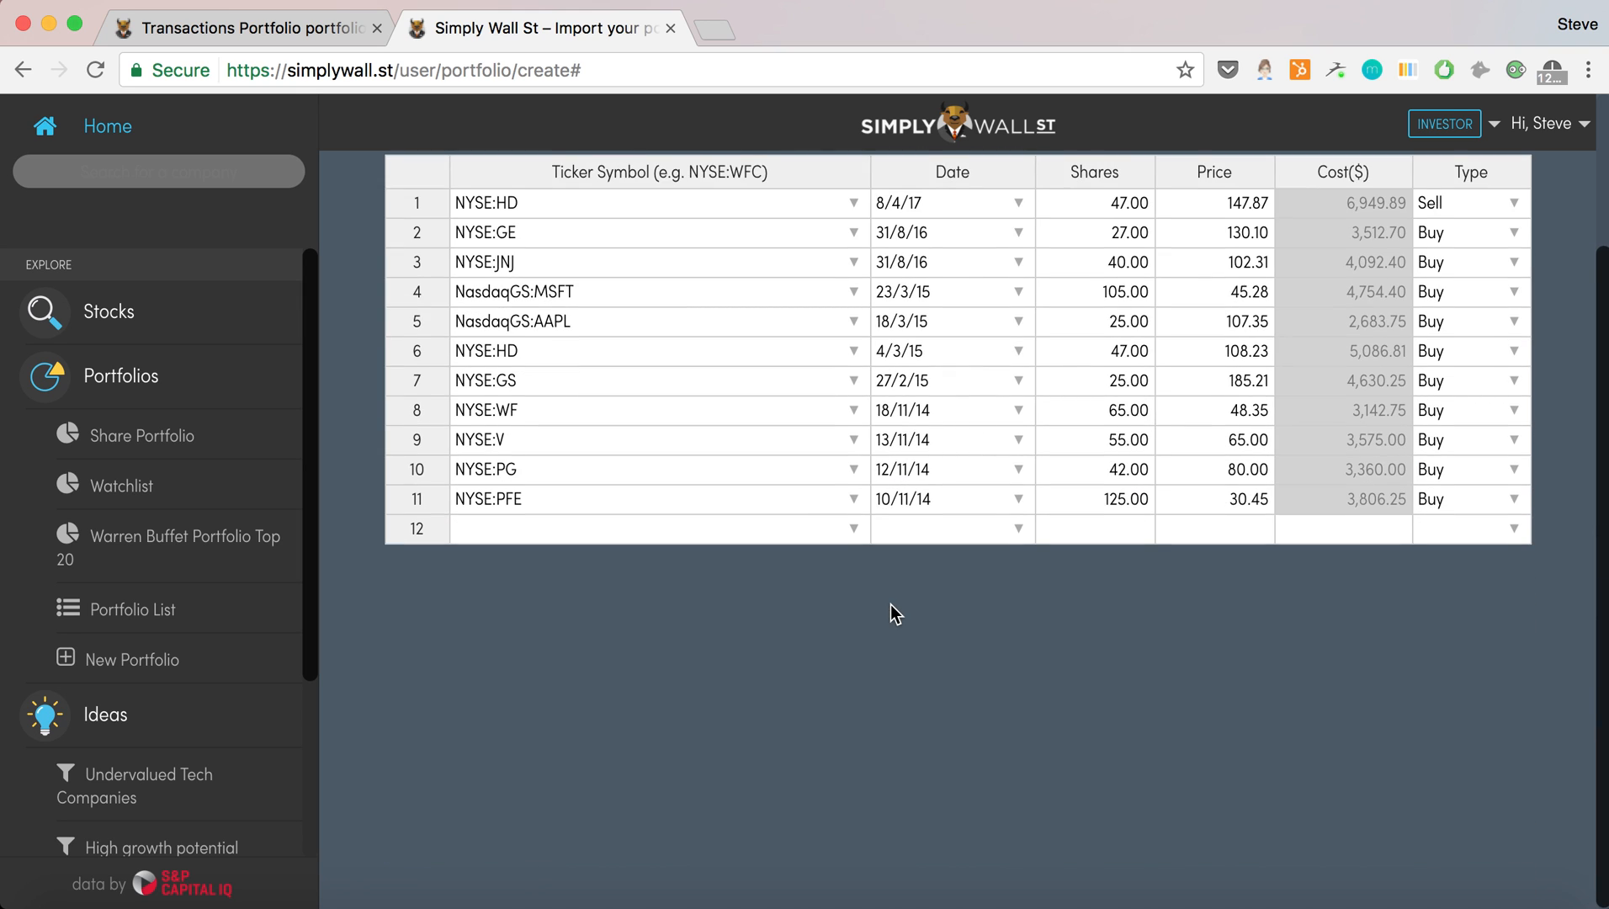
Switch to the existing Transactions Portfolio report and examine its capital gain, dividend income, total return and individual holdings
{"action": "scroll", "coordinate": [890, 604], "scroll_direction": "up", "scroll_amount": 2}
{"action": "scroll", "coordinate": [962, 743], "scroll_direction": "up", "scroll_amount": 1}
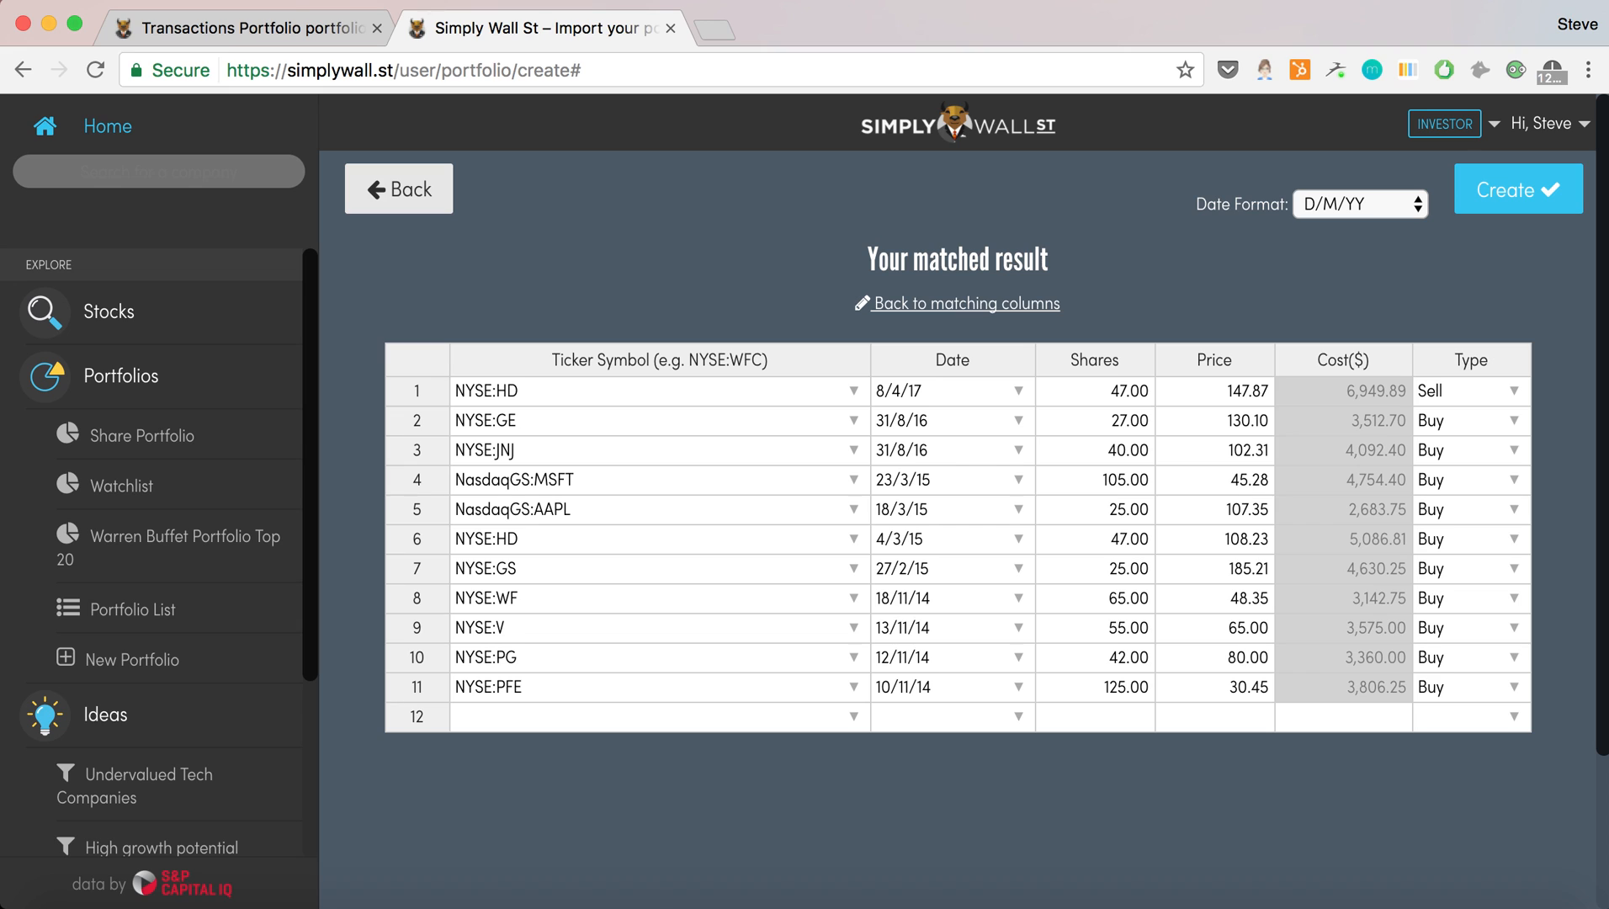
{"action": "left_click", "coordinate": [233, 28]}
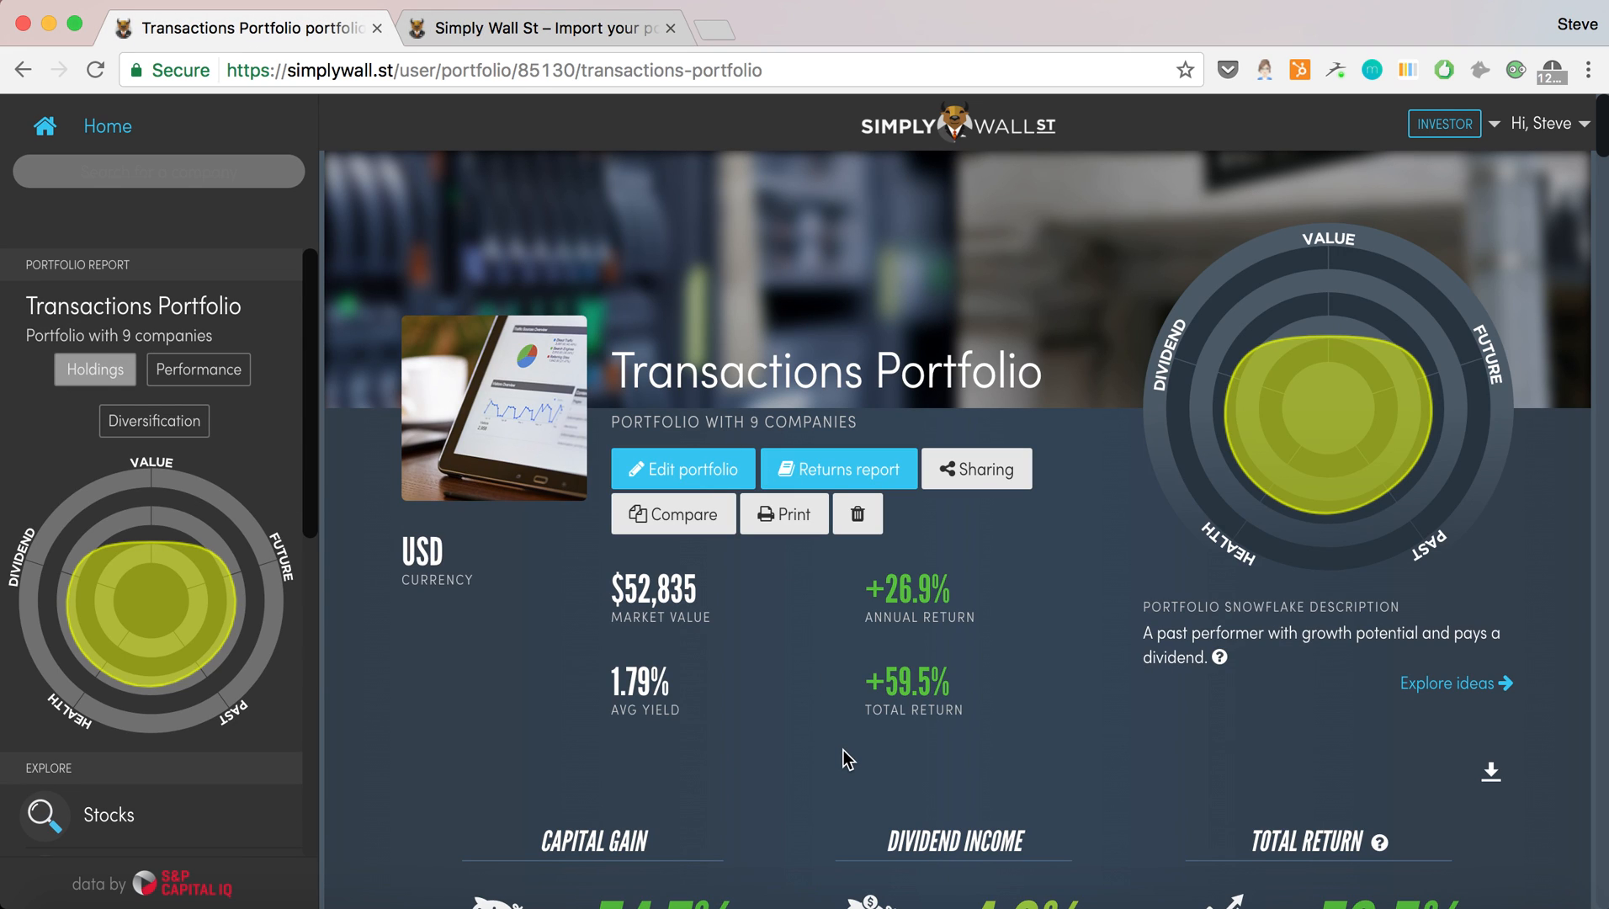
{"action": "scroll", "coordinate": [843, 749], "scroll_direction": "down", "scroll_amount": 3}
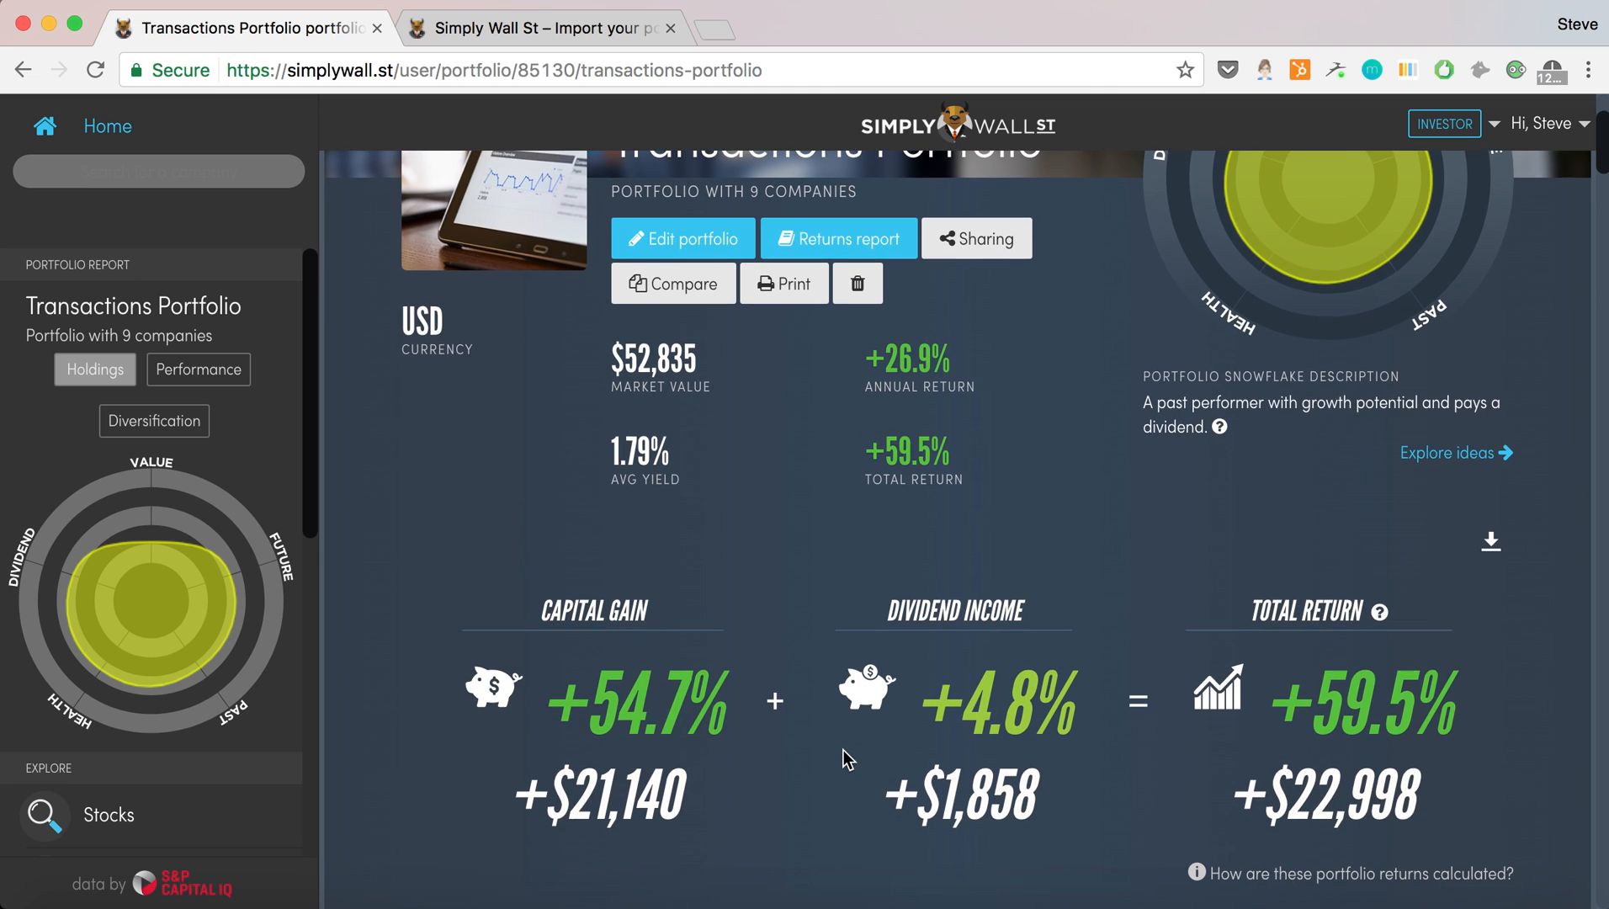
{"action": "scroll", "coordinate": [843, 749], "scroll_direction": "down", "scroll_amount": 1}
{"action": "scroll", "coordinate": [843, 749], "scroll_direction": "up", "scroll_amount": 1}
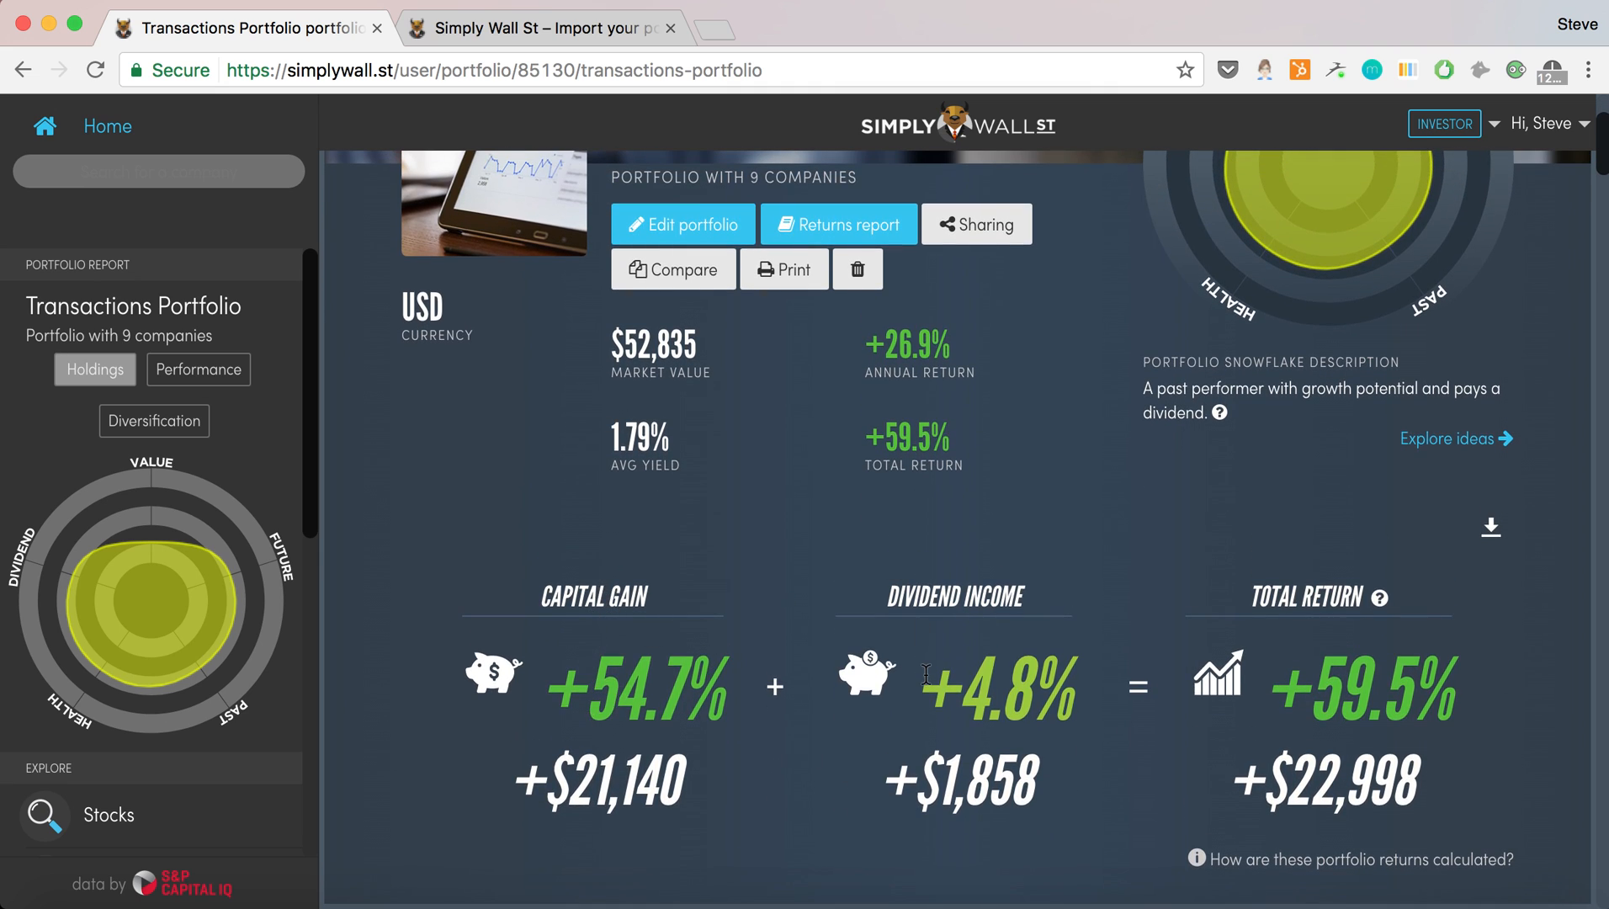
{"action": "scroll", "coordinate": [929, 674], "scroll_direction": "down", "scroll_amount": 8}
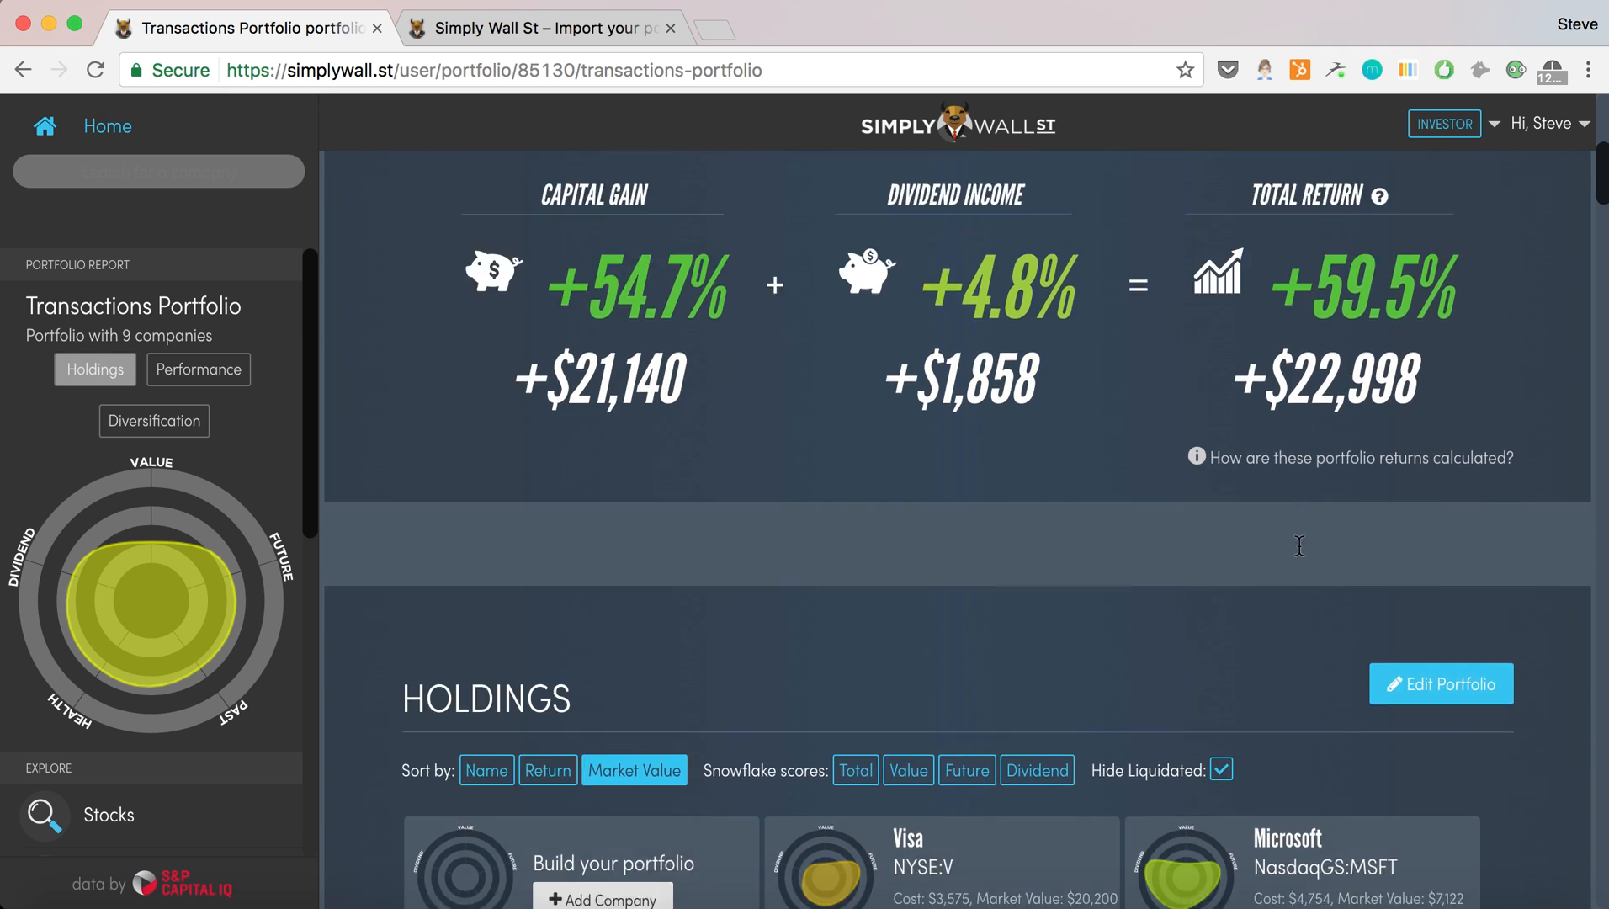
{"action": "scroll", "coordinate": [1299, 545], "scroll_direction": "down", "scroll_amount": 9}
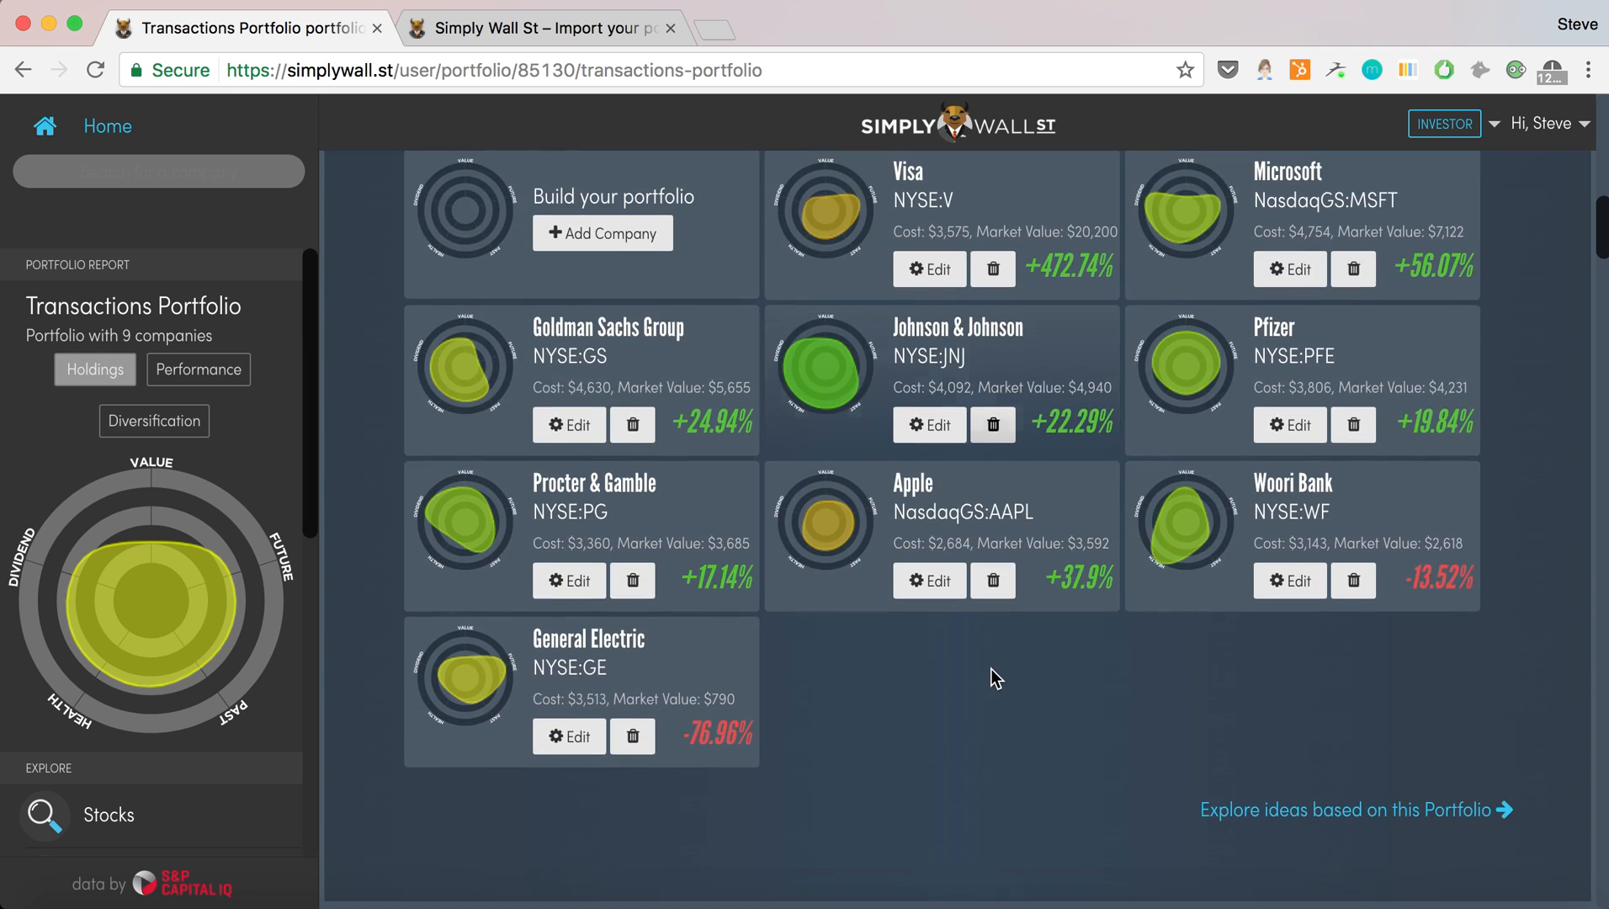
Review the portfolio's volatility, historical value, contributors to returns, and diversification by company and across industries
{"action": "scroll", "coordinate": [991, 670], "scroll_direction": "down", "scroll_amount": 10}
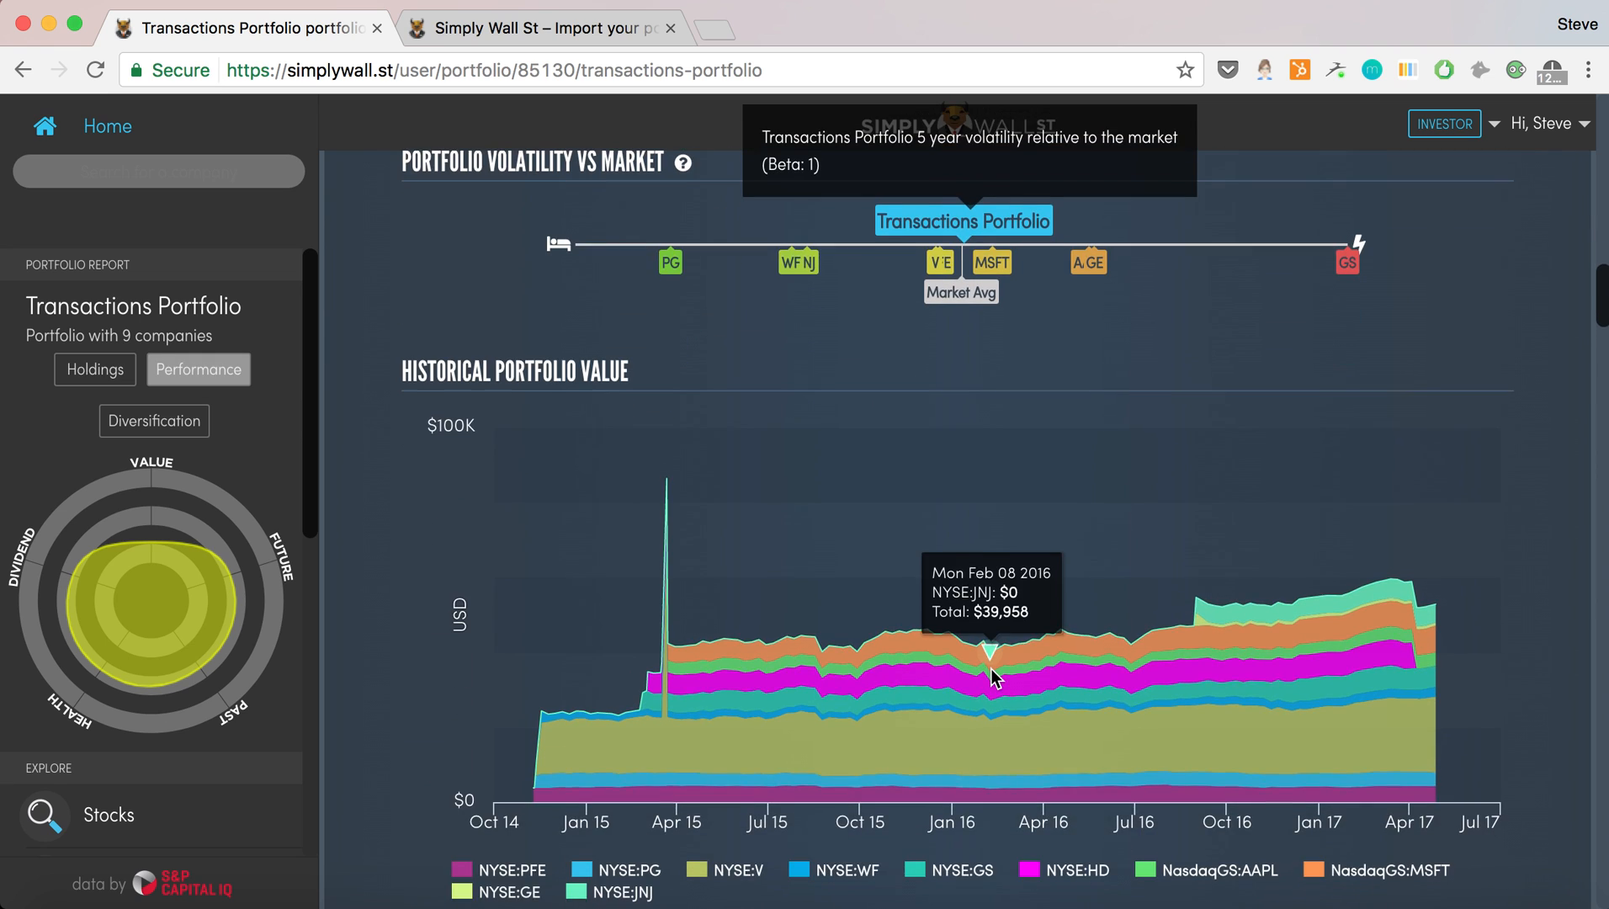
{"action": "scroll", "coordinate": [991, 676], "scroll_direction": "down", "scroll_amount": 8}
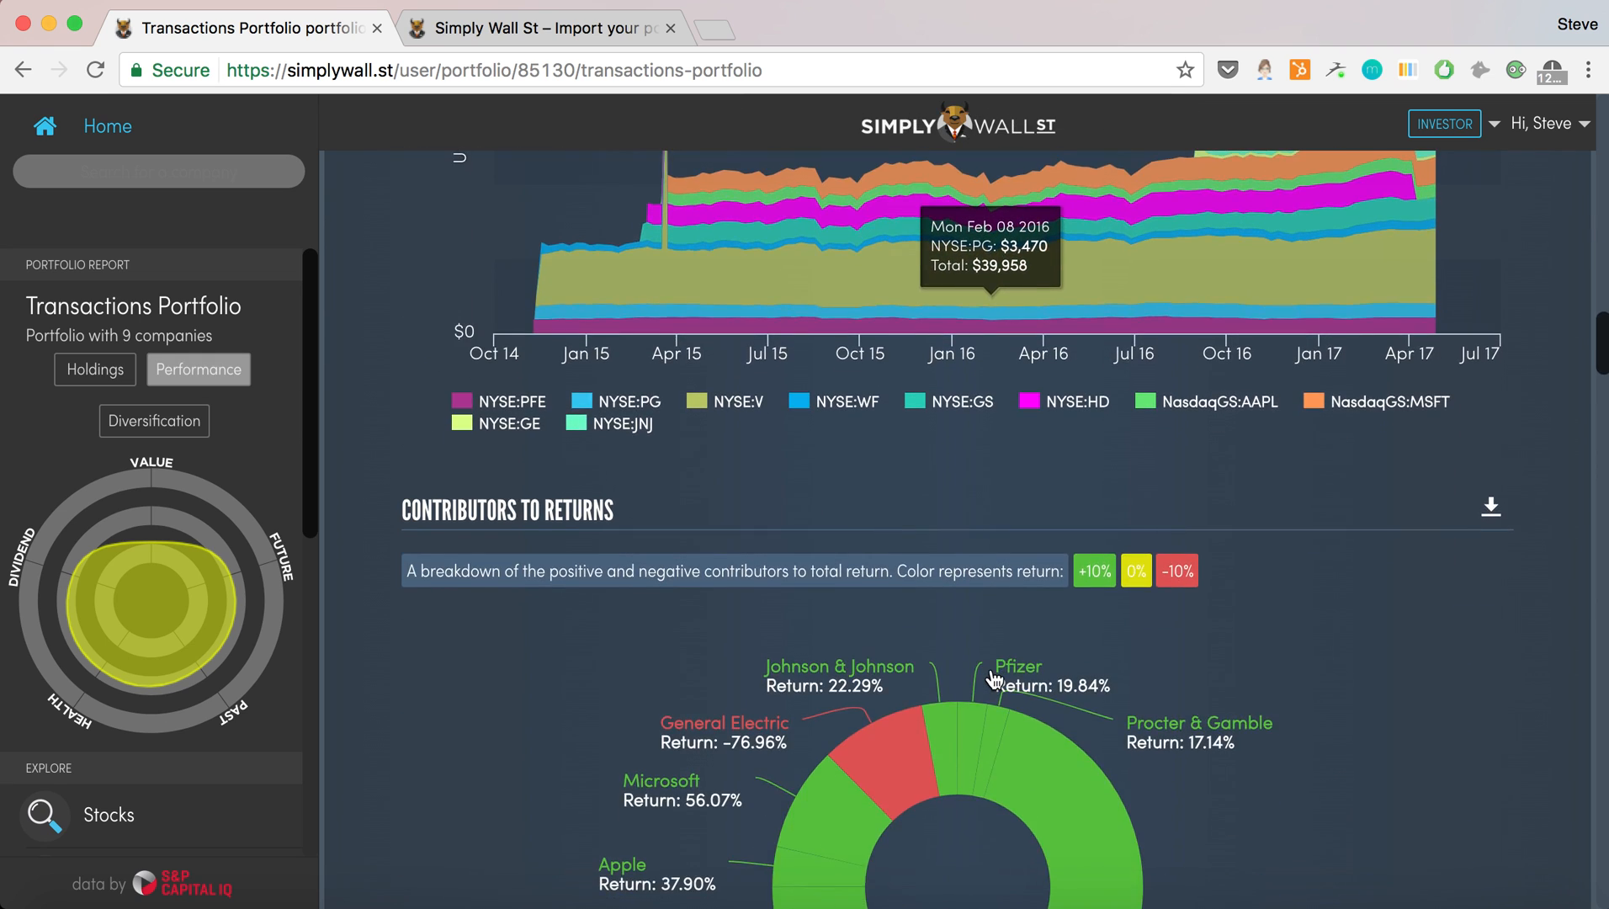
{"action": "scroll", "coordinate": [841, 730], "scroll_direction": "down", "scroll_amount": 9}
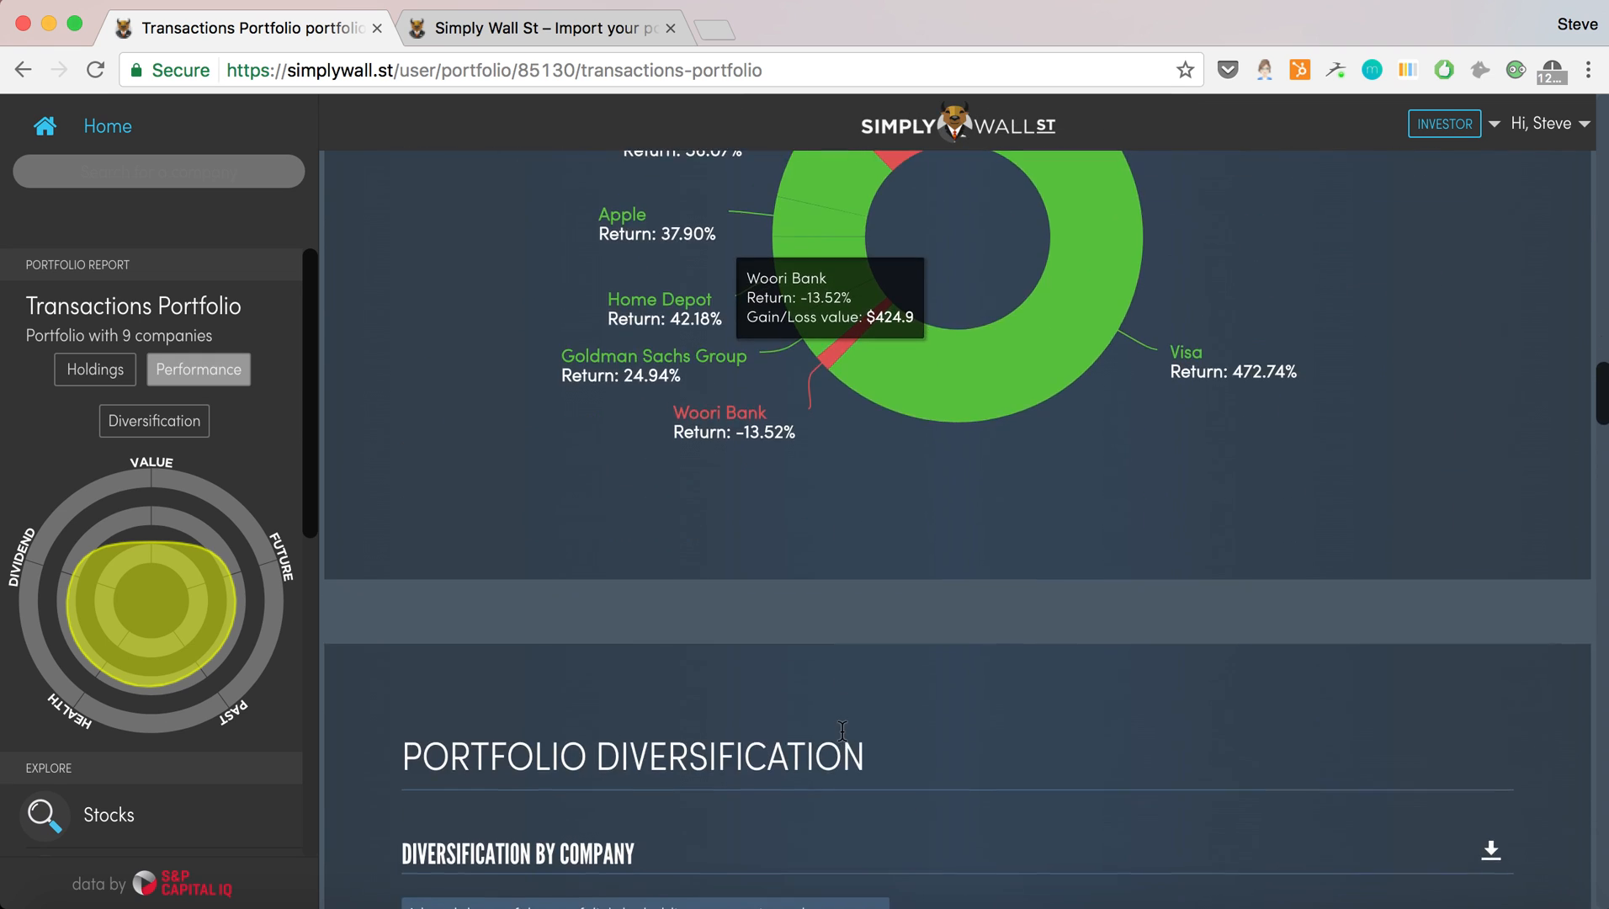
{"action": "scroll", "coordinate": [942, 756], "scroll_direction": "down", "scroll_amount": 10}
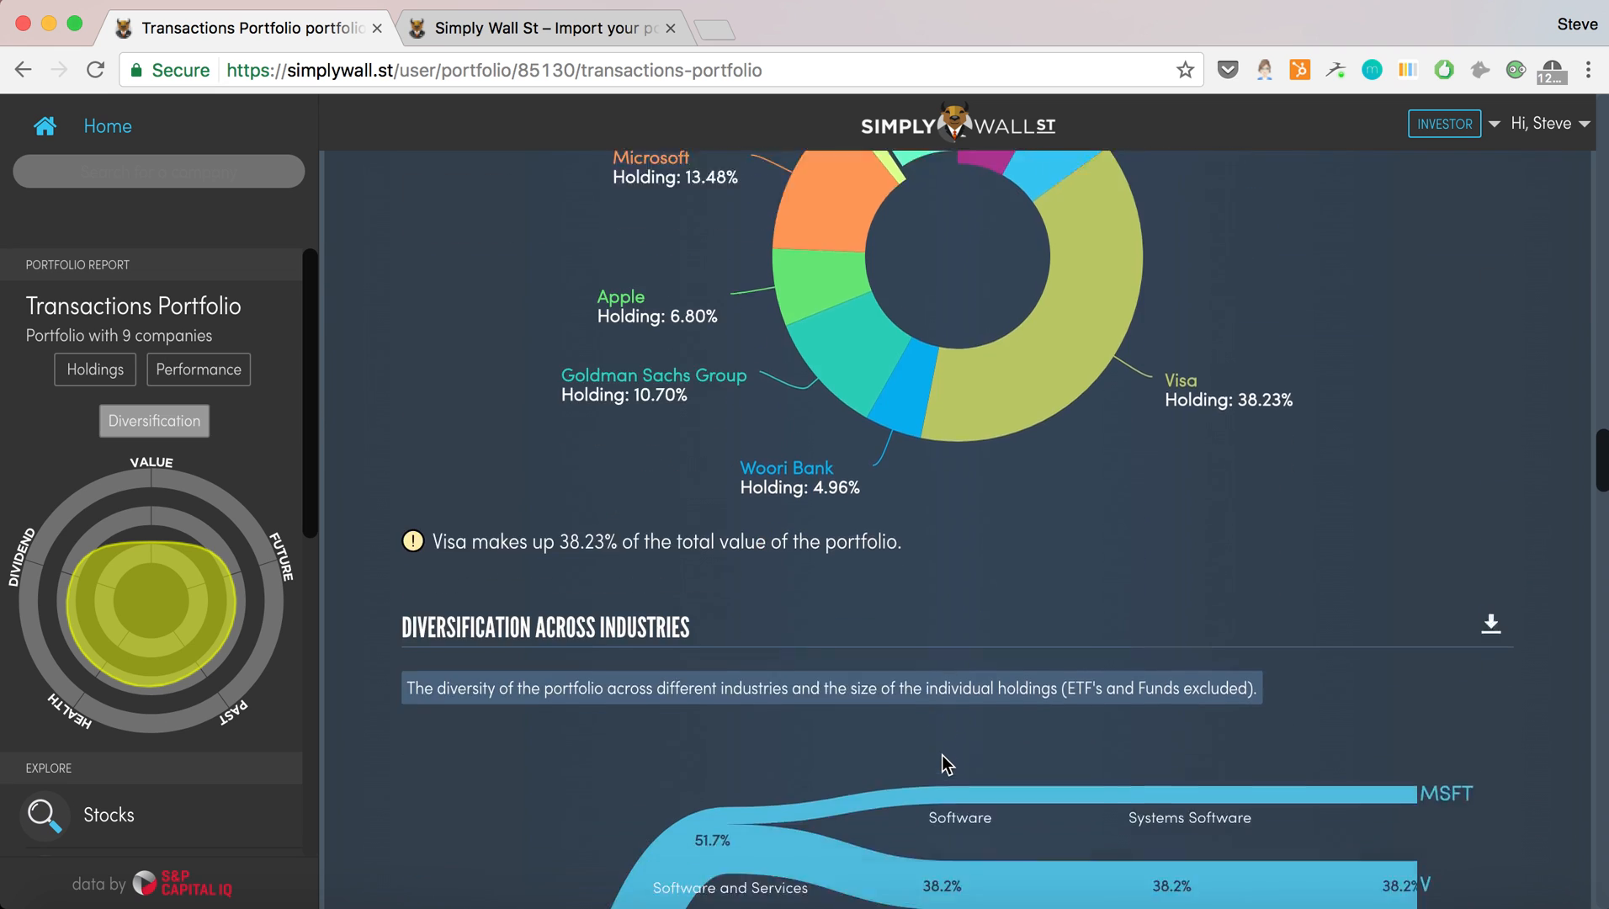
{"action": "scroll", "coordinate": [943, 756], "scroll_direction": "down", "scroll_amount": 18}
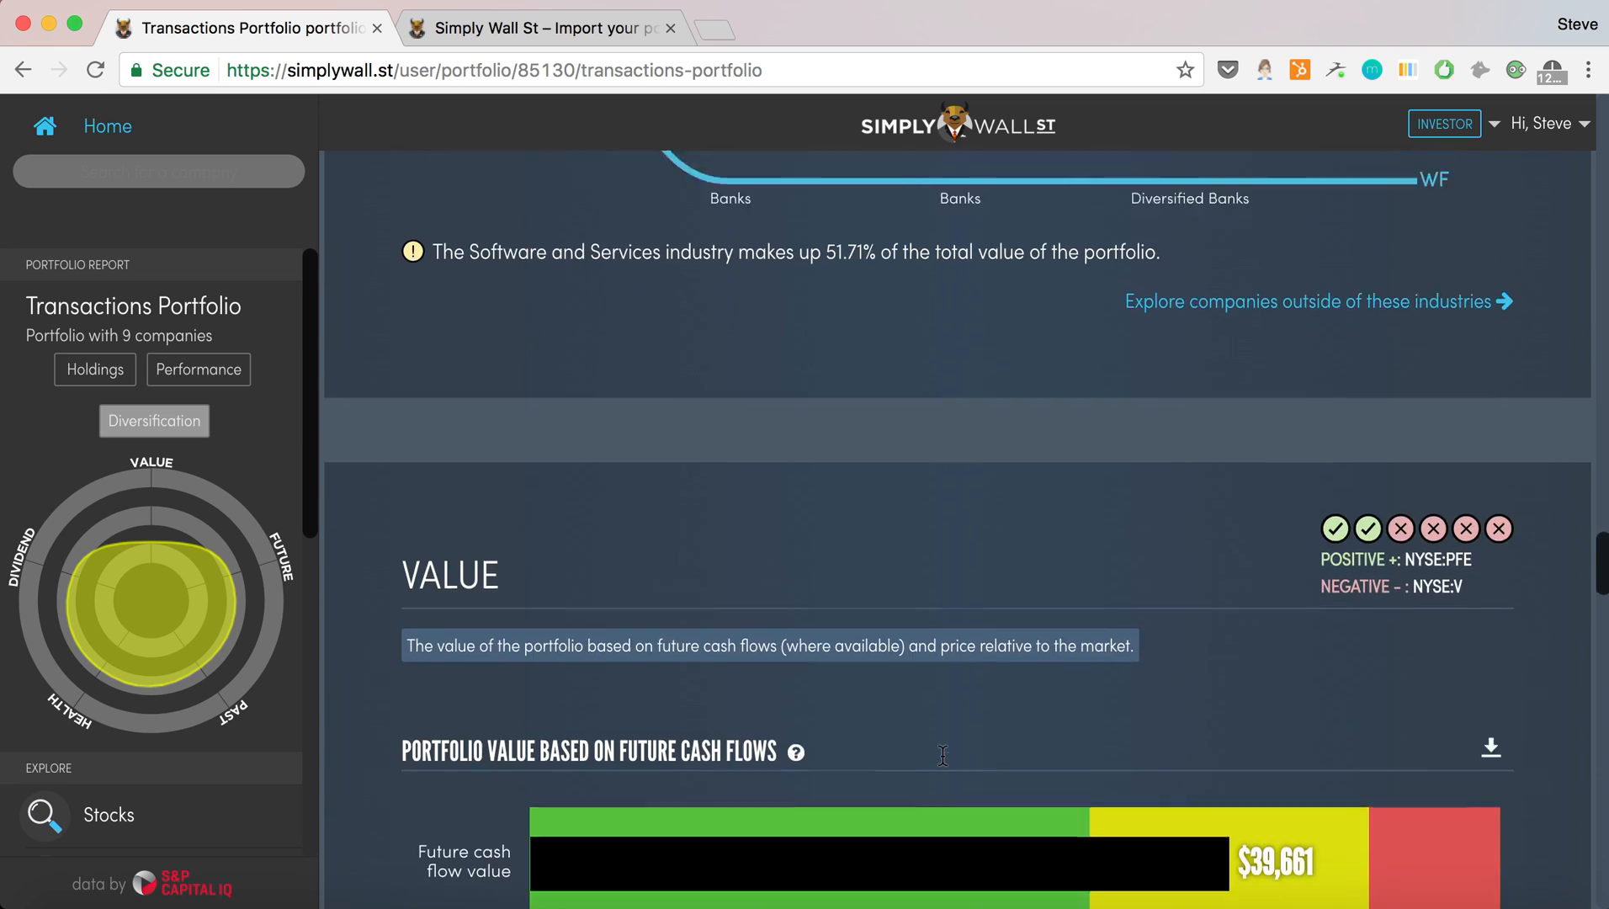
Examine the report's value, future performance, health and dividends sections, and return to the portfolio summary
{"action": "scroll", "coordinate": [565, 446], "scroll_direction": "down", "scroll_amount": 7}
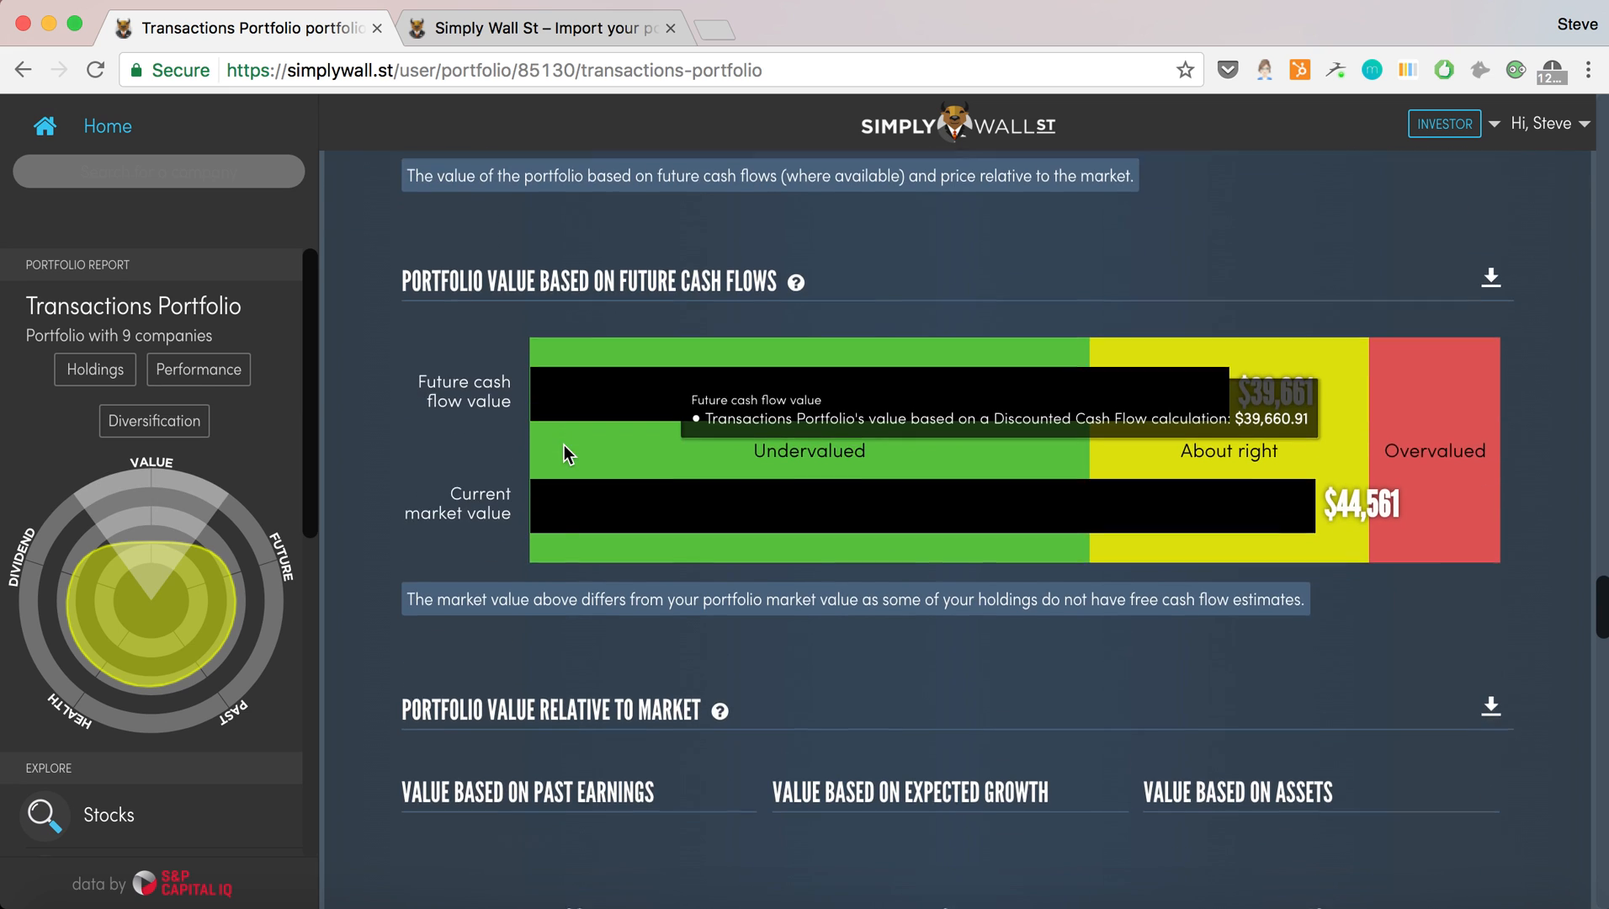
{"action": "scroll", "coordinate": [564, 445], "scroll_direction": "down", "scroll_amount": 11}
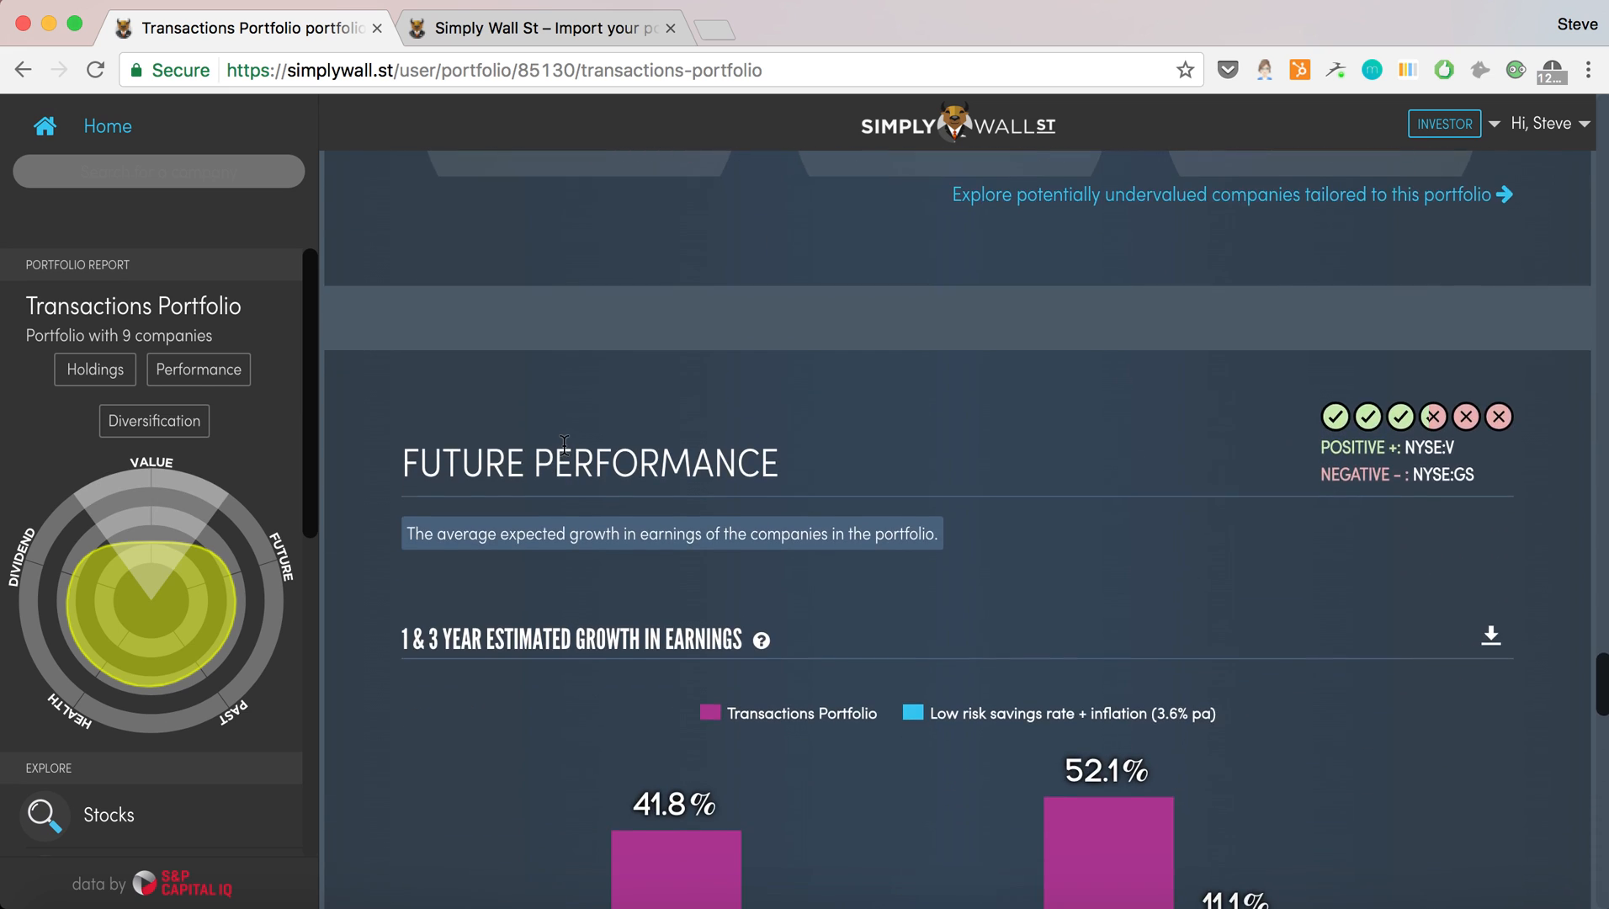
{"action": "scroll", "coordinate": [565, 443], "scroll_direction": "down", "scroll_amount": 16}
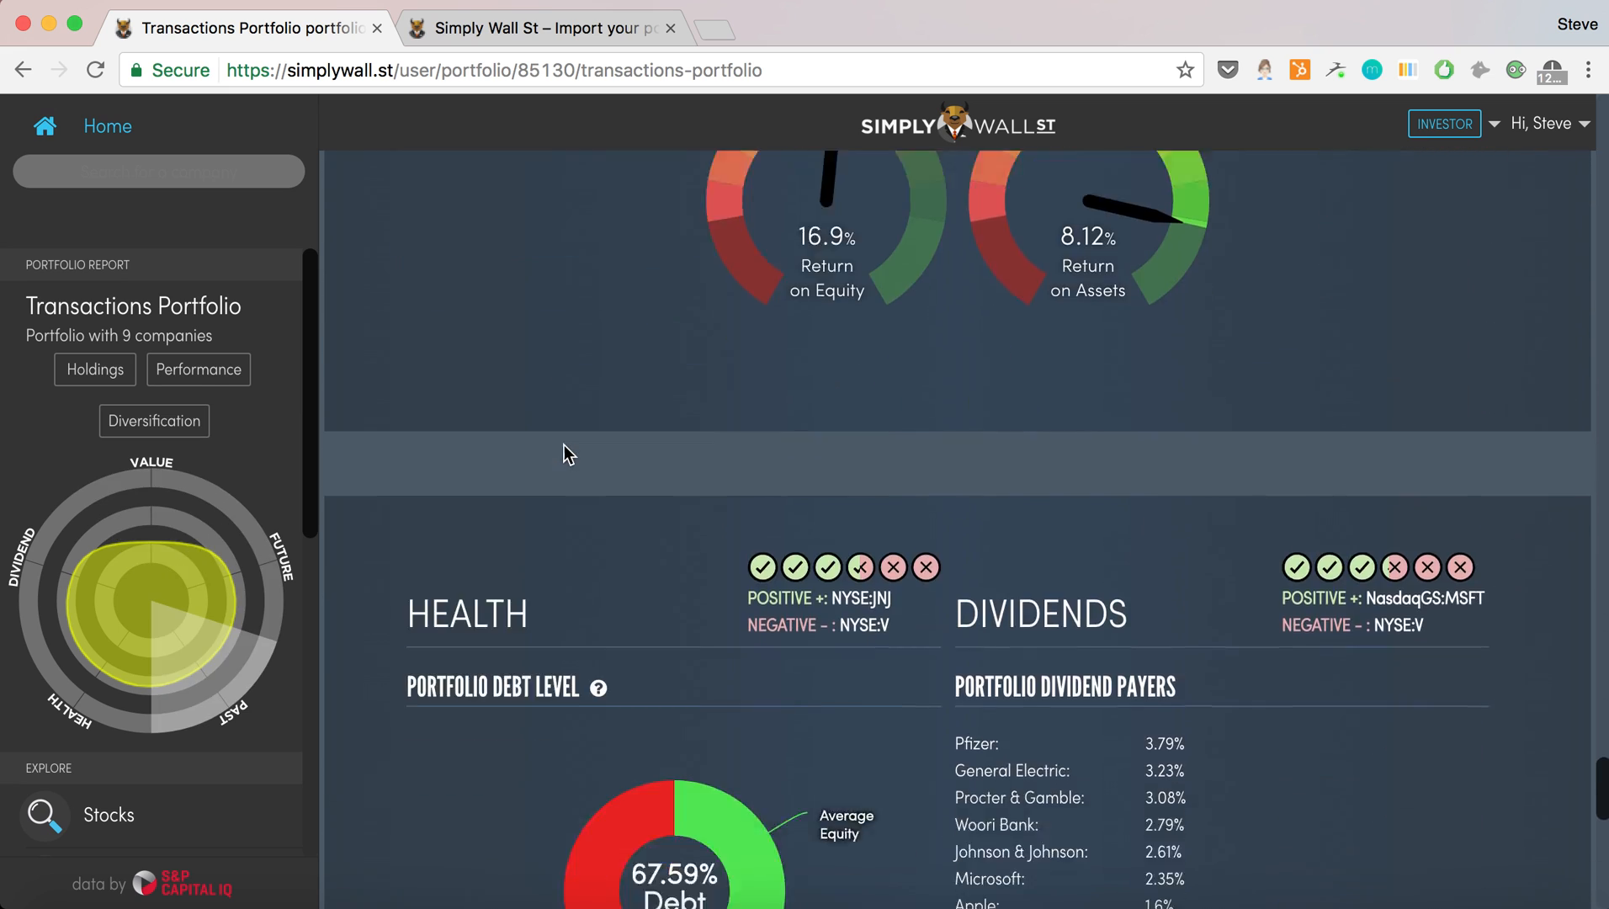
{"action": "scroll", "coordinate": [1080, 435], "scroll_direction": "up", "scroll_amount": 12}
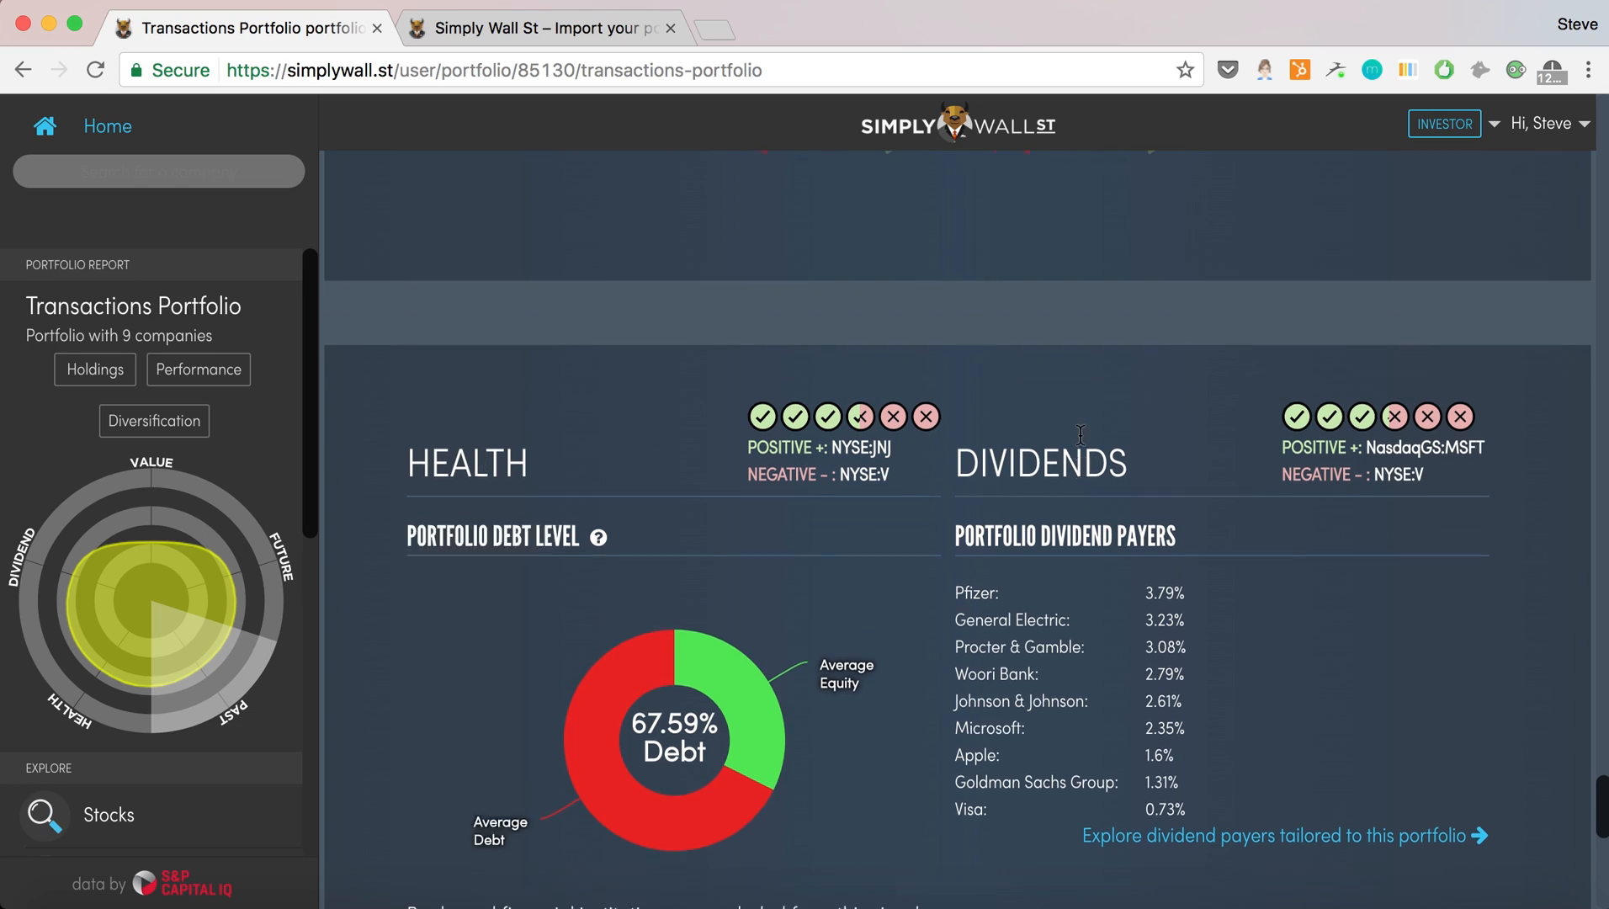
{"action": "scroll", "coordinate": [1080, 435], "scroll_direction": "up", "scroll_amount": 20}
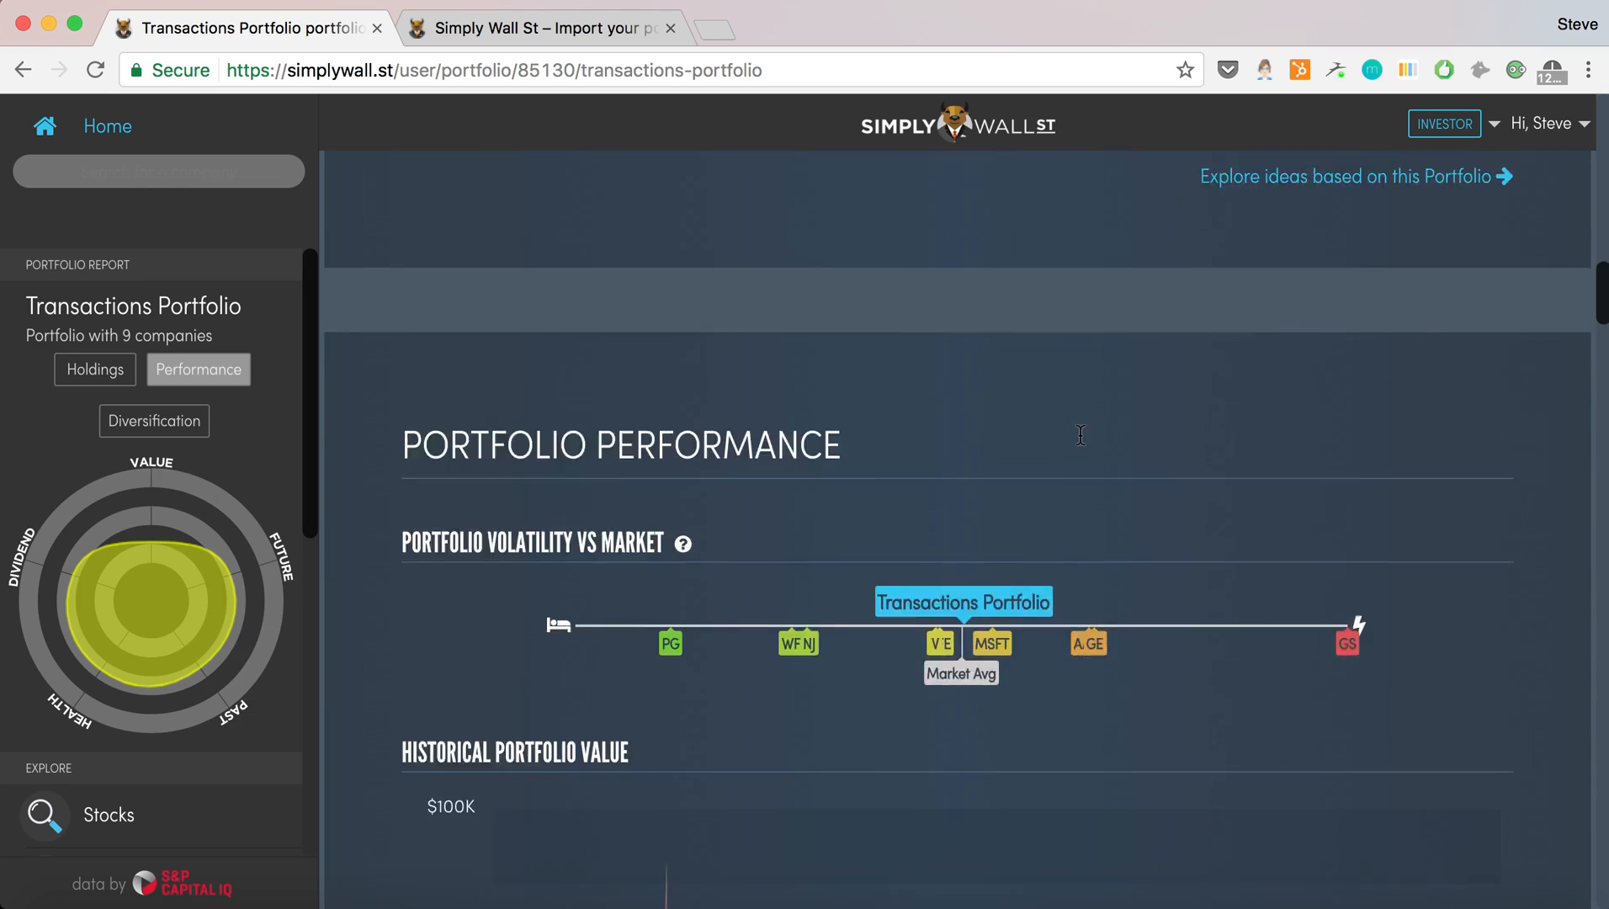
{"action": "scroll", "coordinate": [1080, 435], "scroll_direction": "up", "scroll_amount": 5}
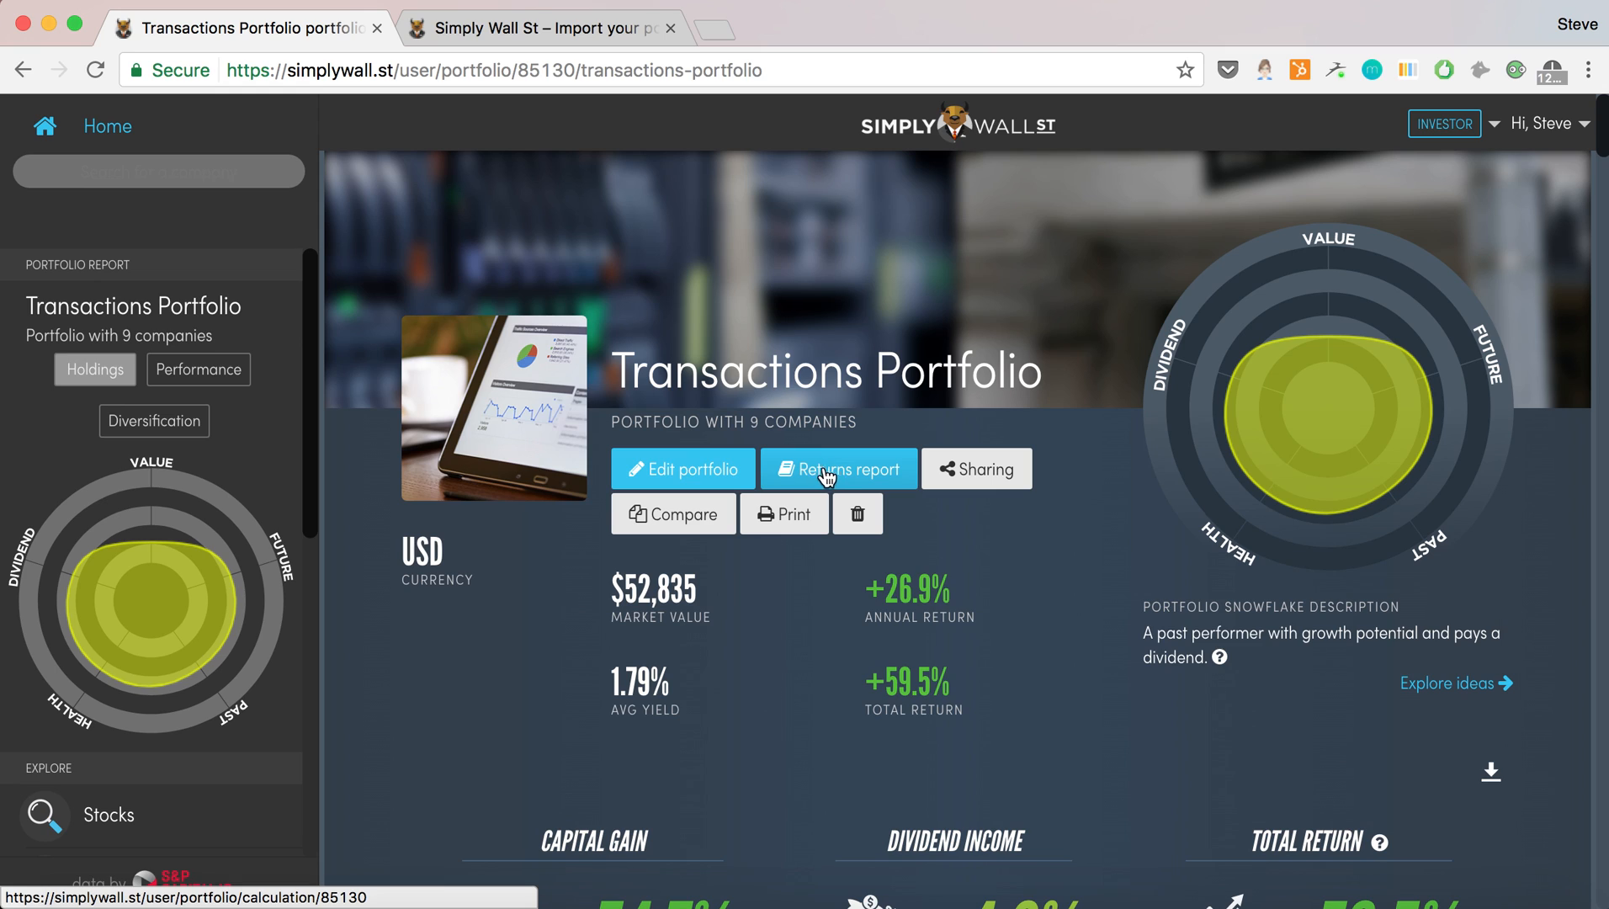